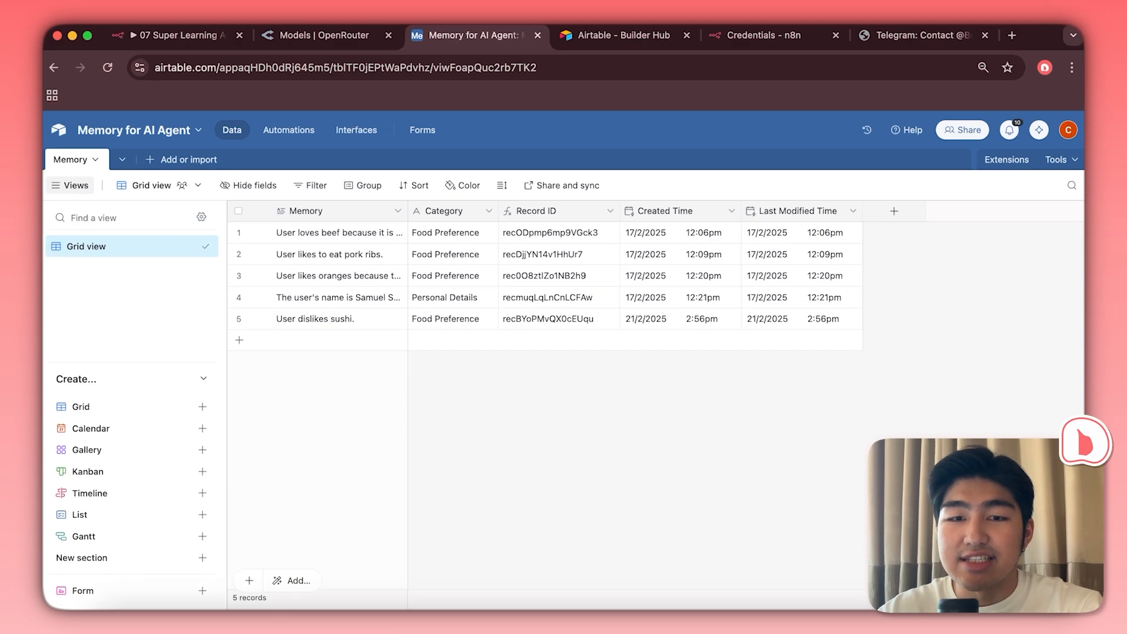
- Review the Super Learning Agent workflow in n8n, the Kale AI chat in Telegram and the memory table in Airtable
{"action": "key", "text": "super+1"}
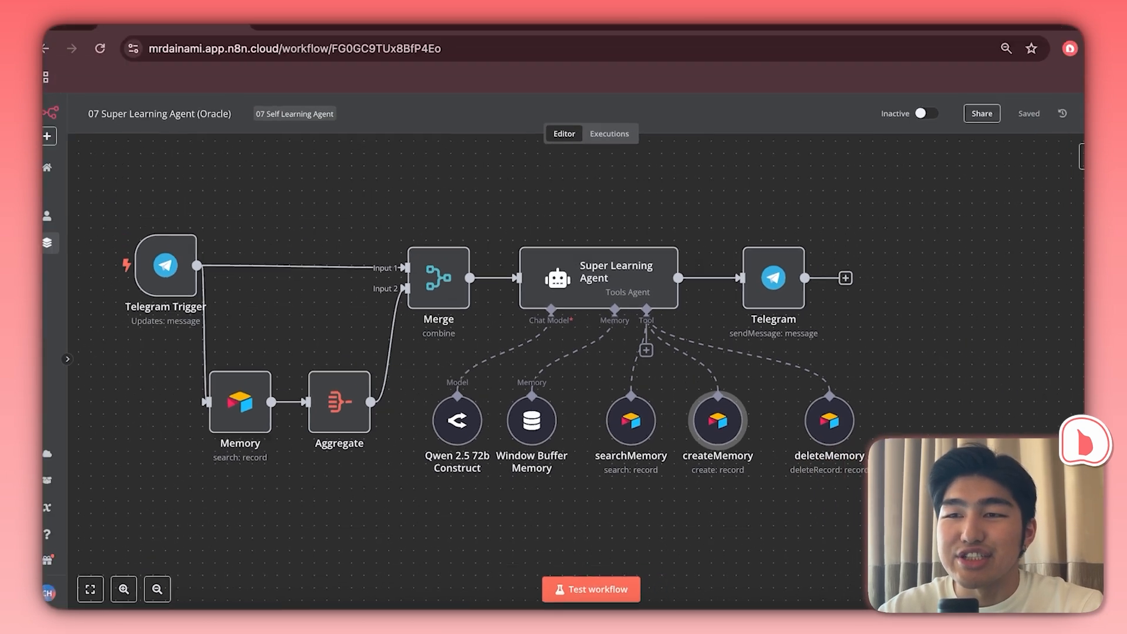
{"action": "key", "text": "super+Tab"}
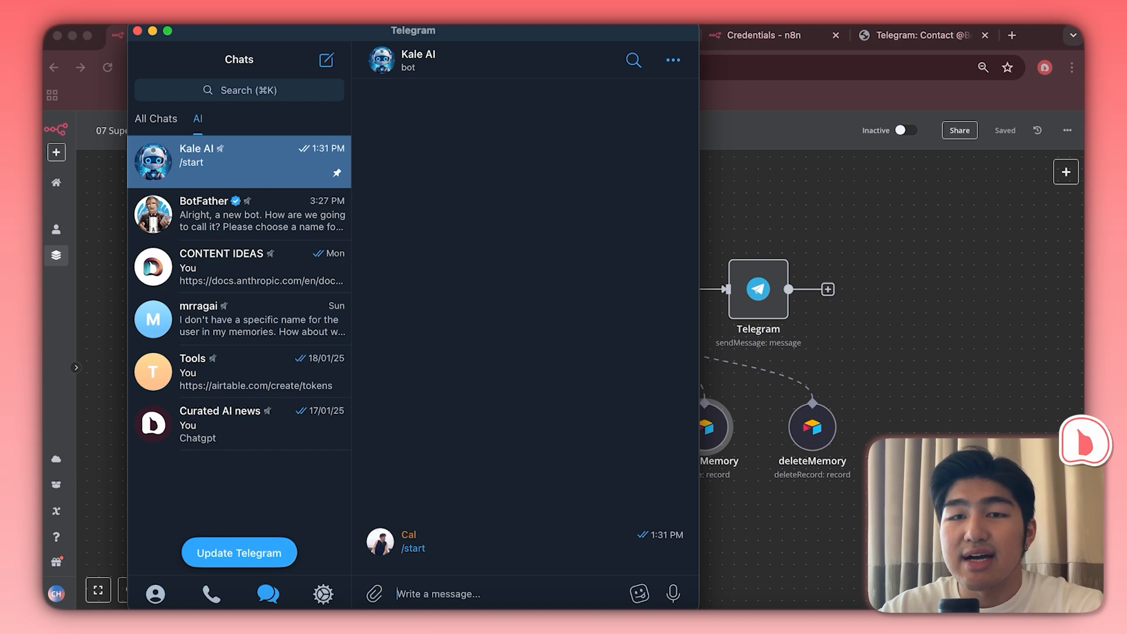
{"action": "key", "text": "super+m"}
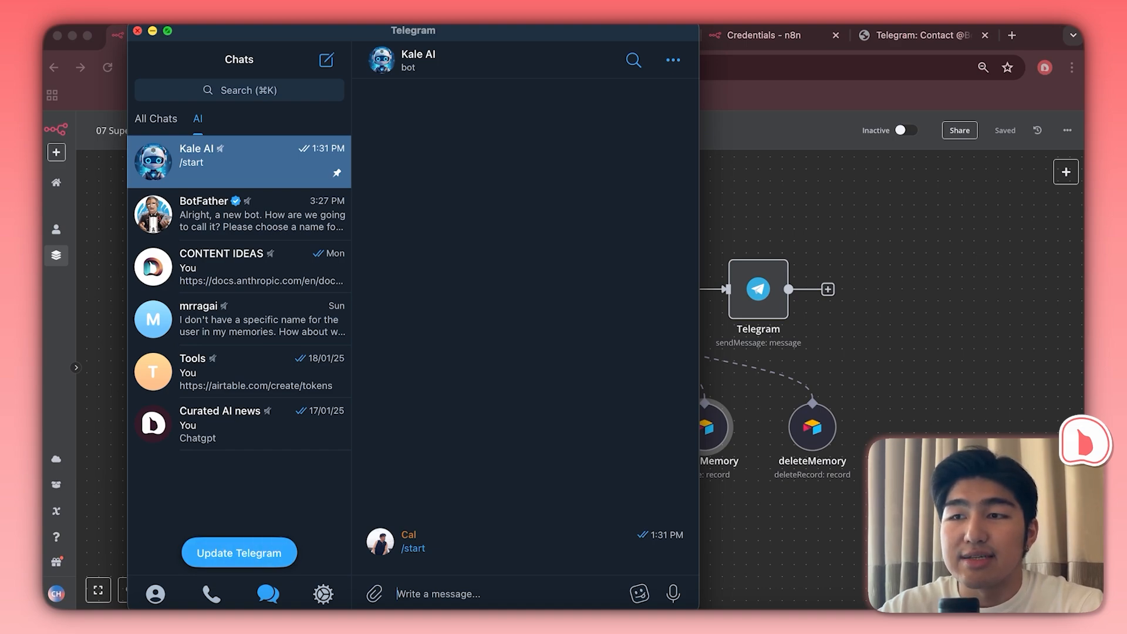
{"action": "left_click", "coordinate": [469, 35]}
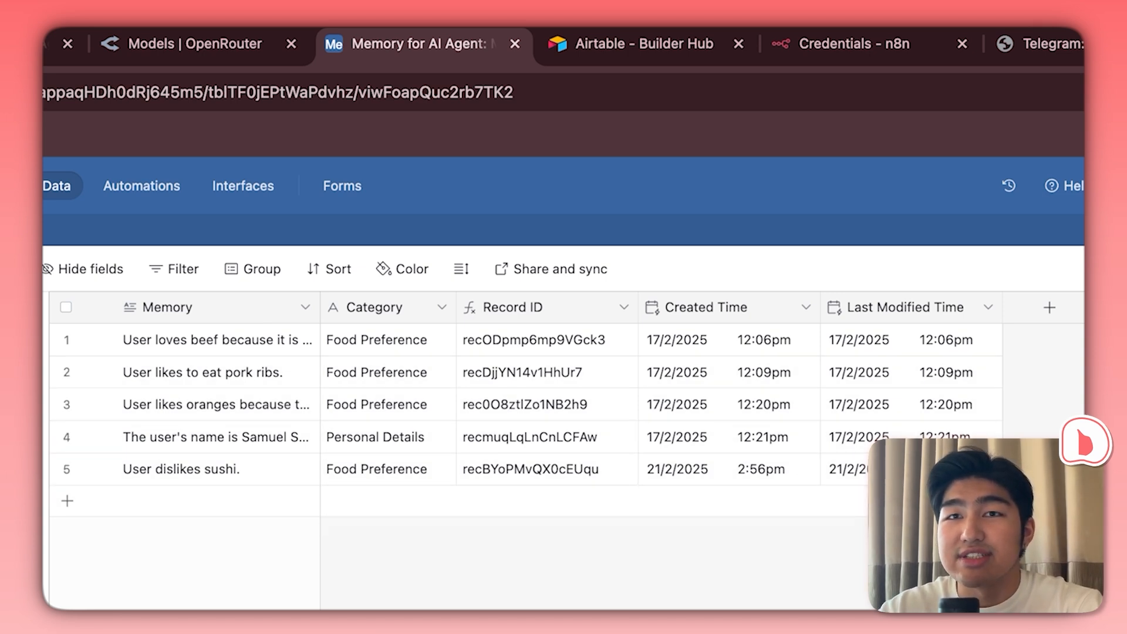
- Switch to Telegram and send the message "What is my name" to the Kale AI bot
{"action": "key", "text": "super+Tab"}
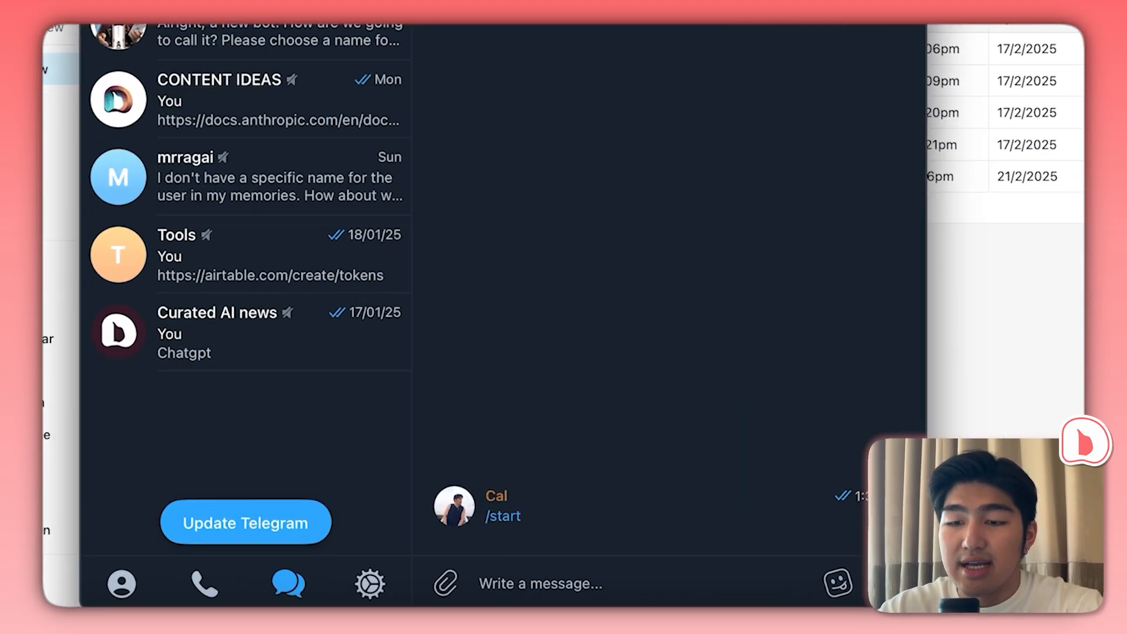
{"action": "type", "text": "Wha"}
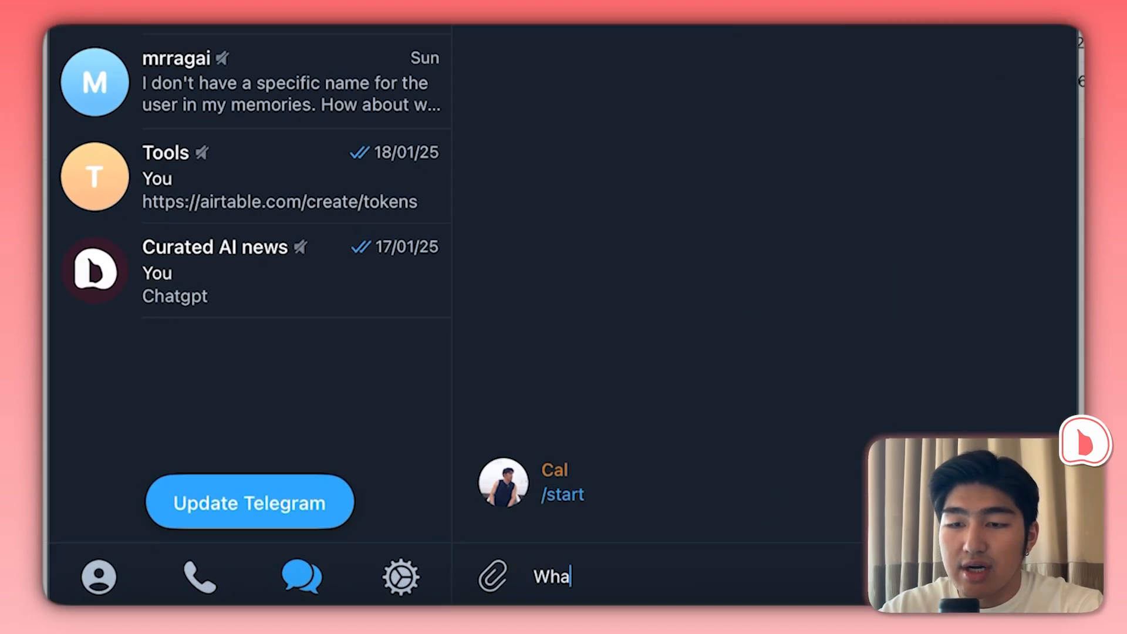
{"action": "type", "text": "t is my name"}
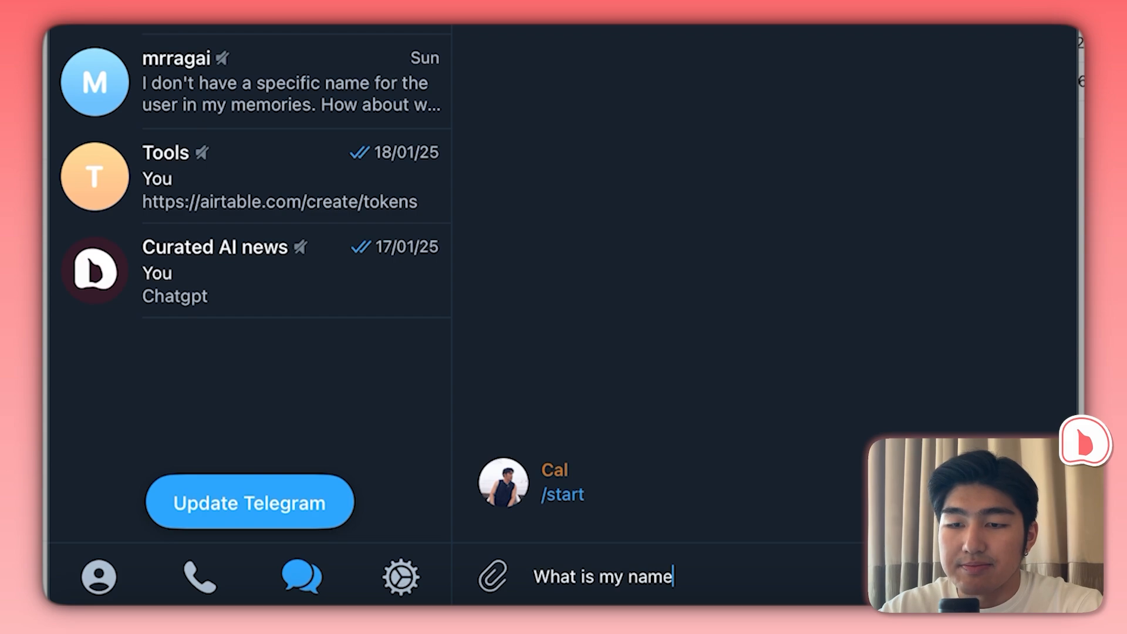
{"action": "key", "text": "Return"}
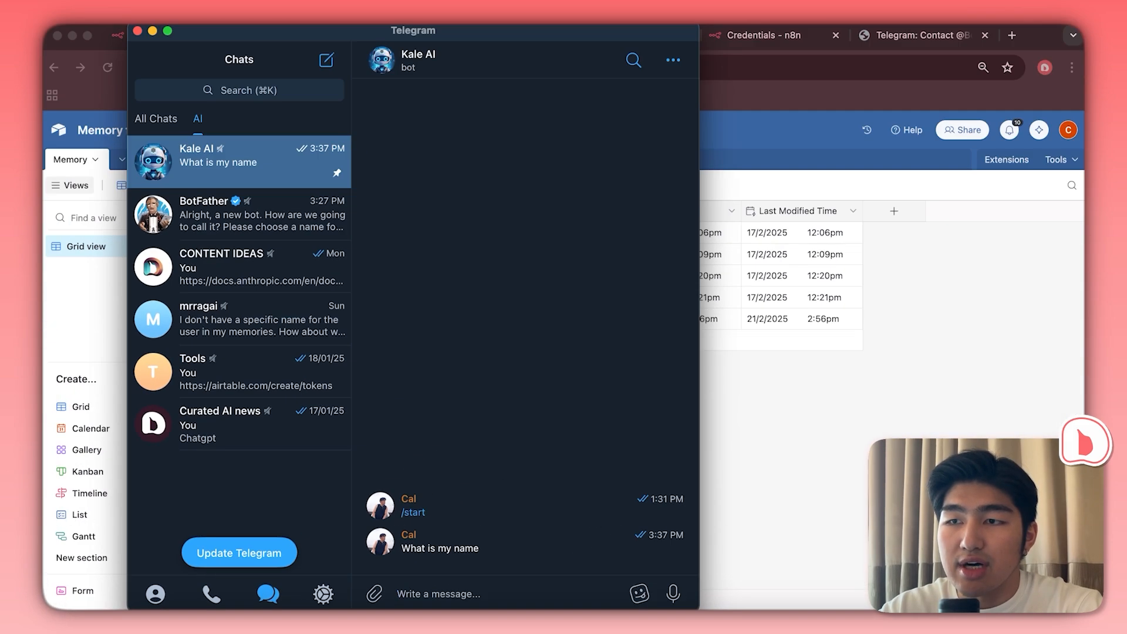
- Run the Super Learning Agent workflow in n8n and open the Kale AI chat in Telegram to read the reply
{"action": "key", "text": "super+Tab"}
{"action": "left_click", "coordinate": [176, 35]}
{"action": "key", "text": "super+Return"}
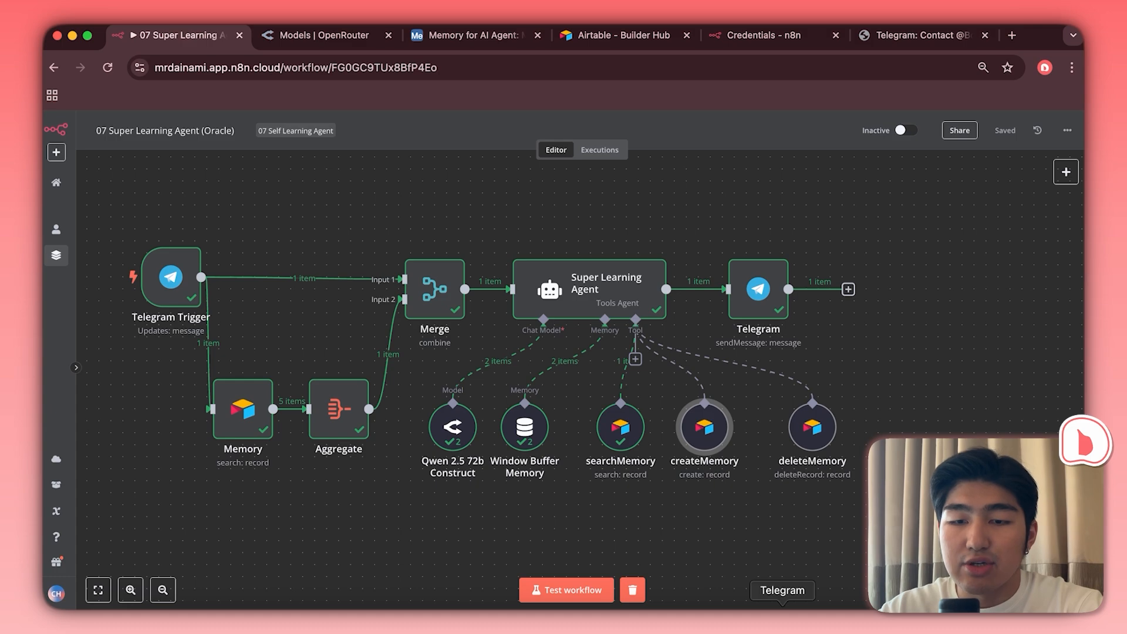
{"action": "left_click", "coordinate": [783, 611]}
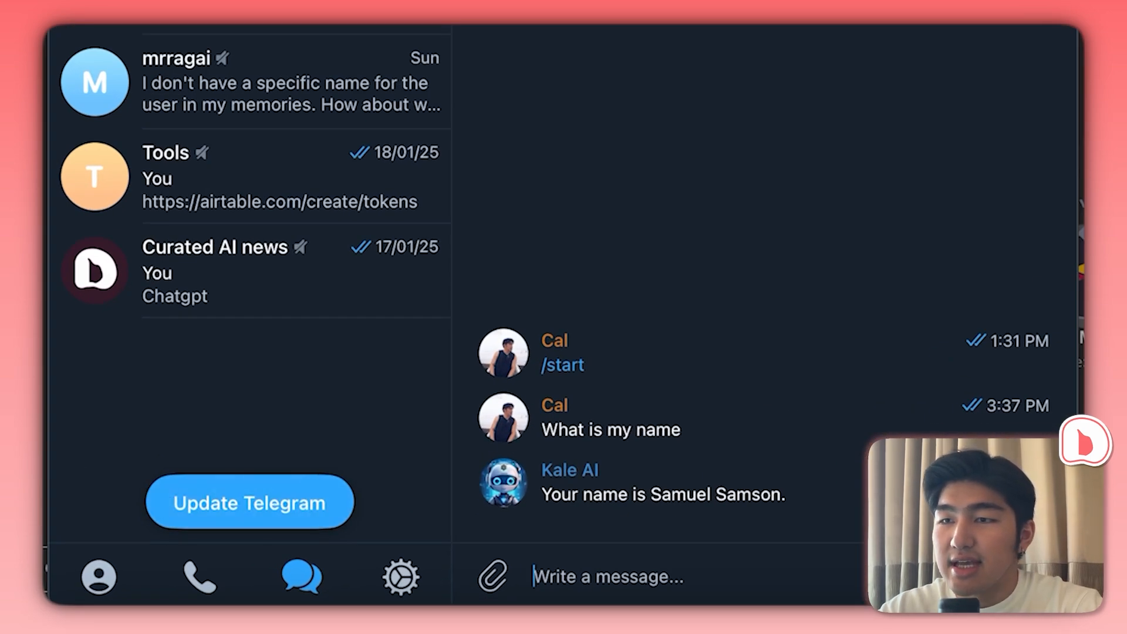
- Put the Telegram window away and widen the Memory column in the Airtable memory table
{"action": "key", "text": "super+m"}
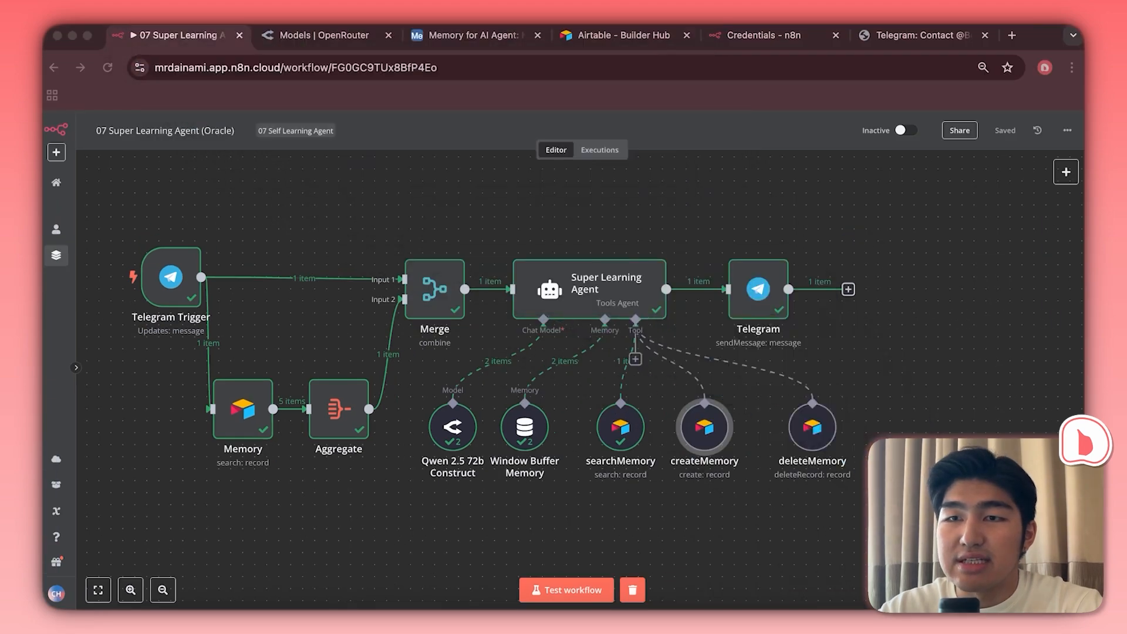
{"action": "key", "text": "super+3"}
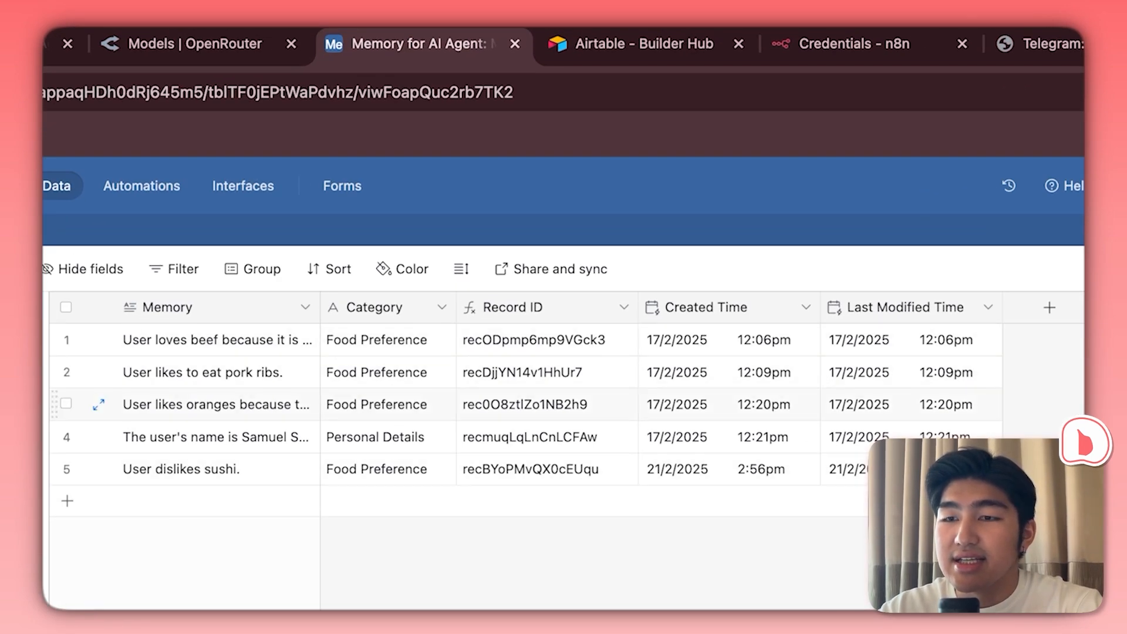
{"action": "left_click_drag", "start_coordinate": [320, 307], "coordinate": [400, 307]}
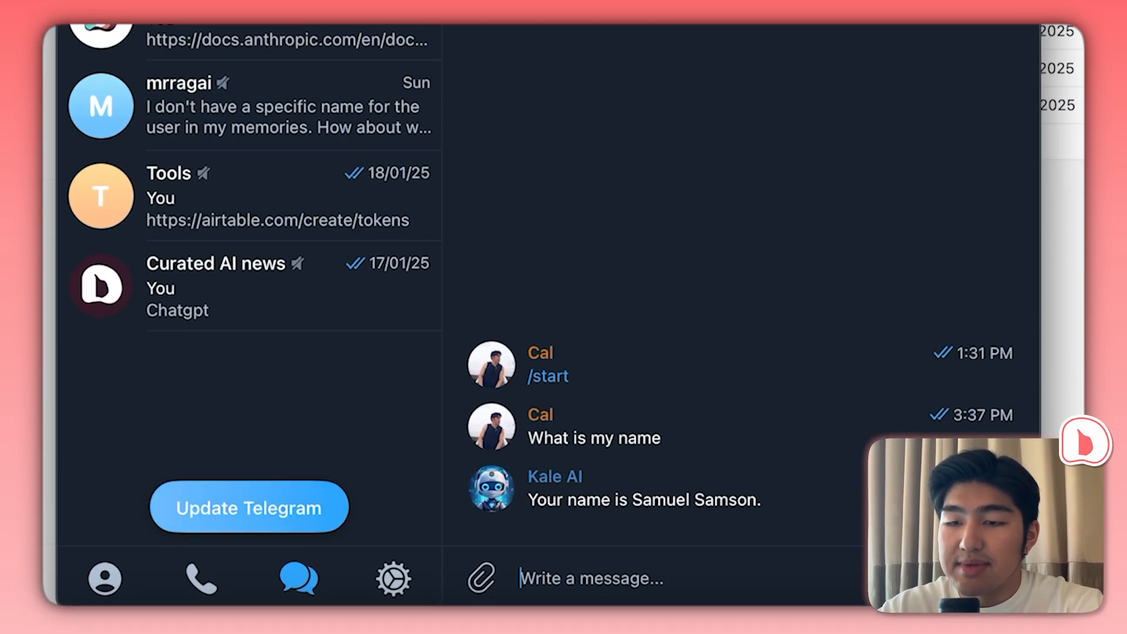
- Send the message "What are my food preferences?" to the Kale AI bot in Telegram
{"action": "type", "text": "What ar"}
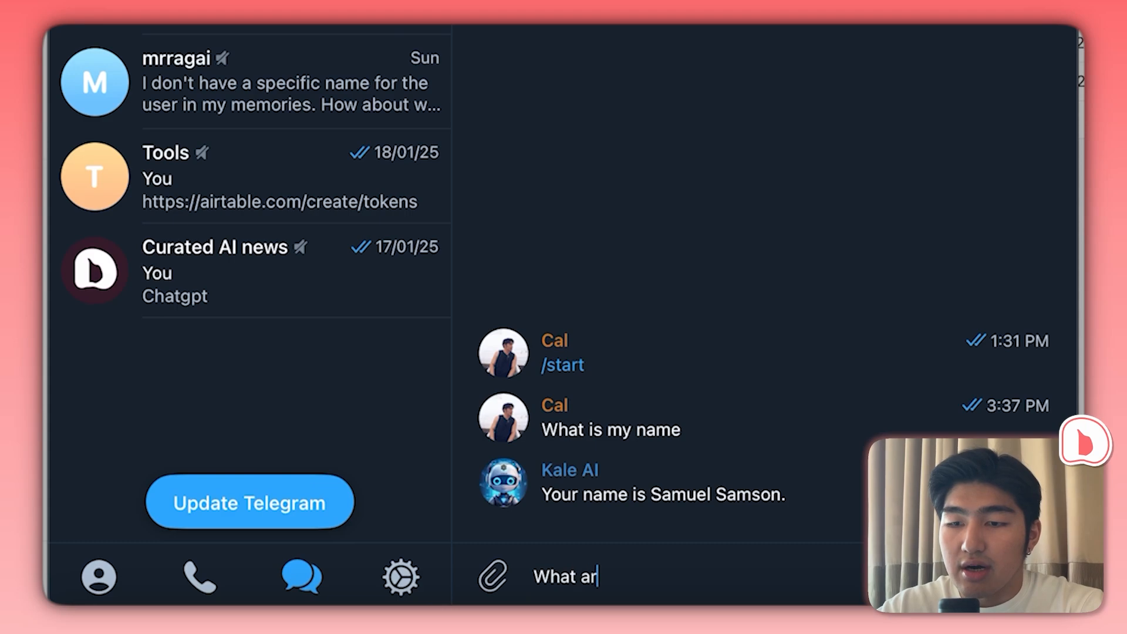
{"action": "type", "text": "e my food preferences"}
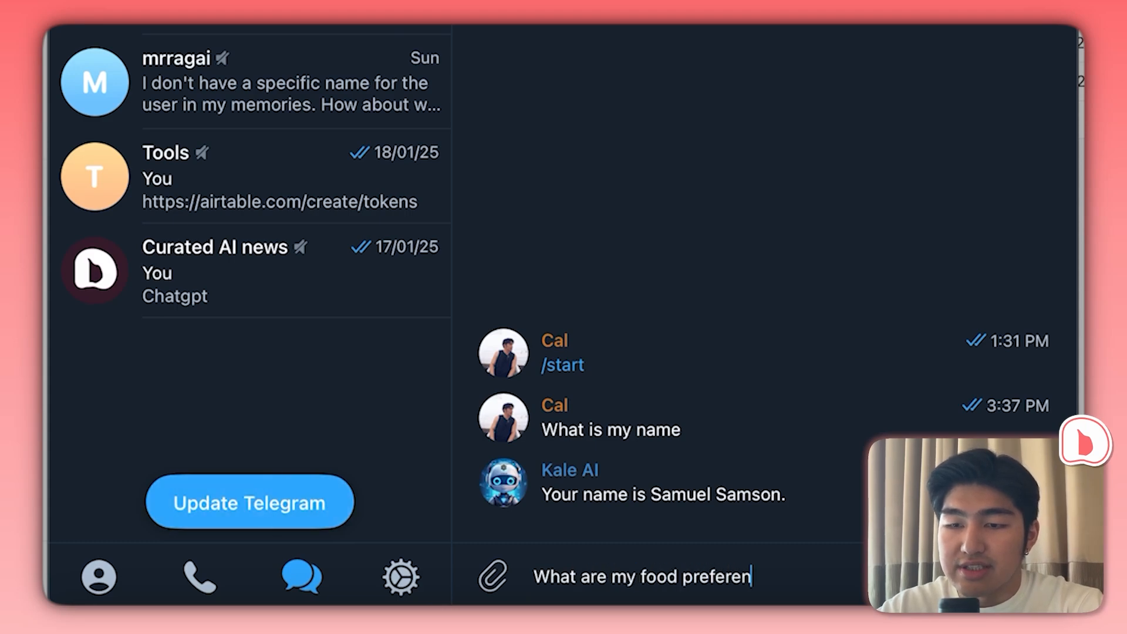
{"action": "type", "text": "?"}
{"action": "key", "text": "Return"}
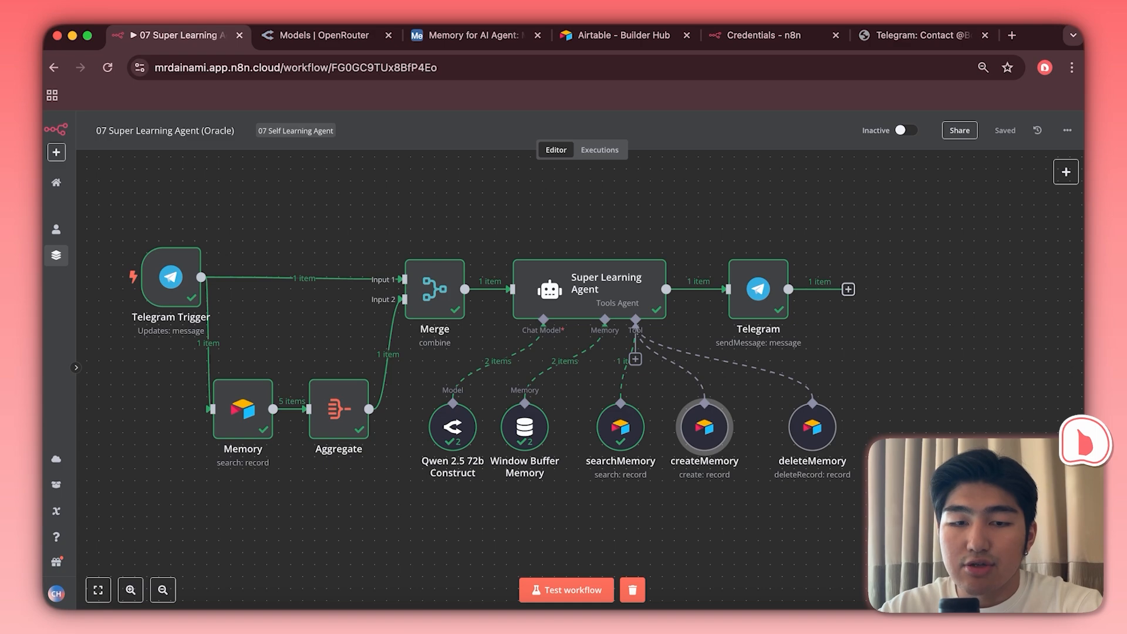
- Read the bot's food preferences reply in Telegram and compare it with the records in the Airtable memory table
{"action": "key", "text": "super+Tab"}
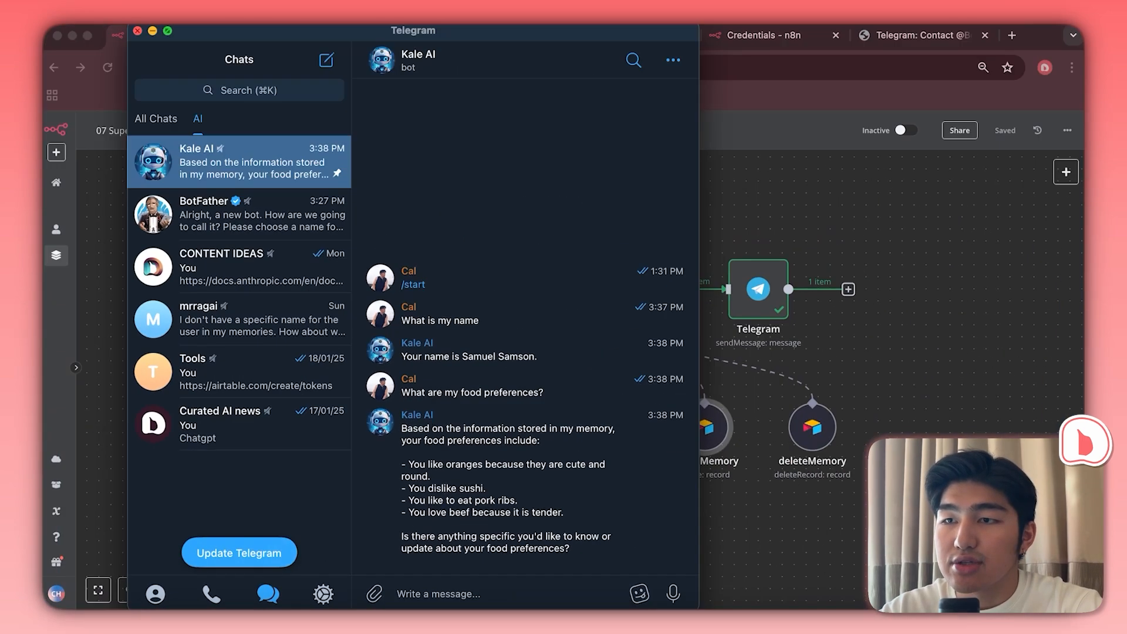
{"action": "key", "text": "super+m"}
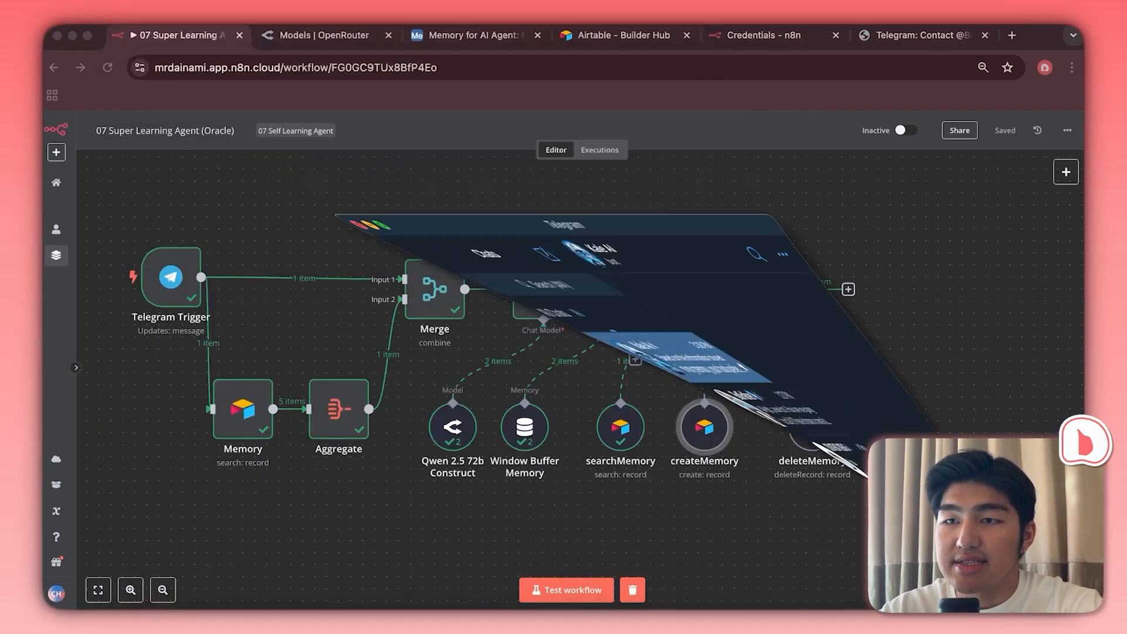
{"action": "key", "text": "super+3"}
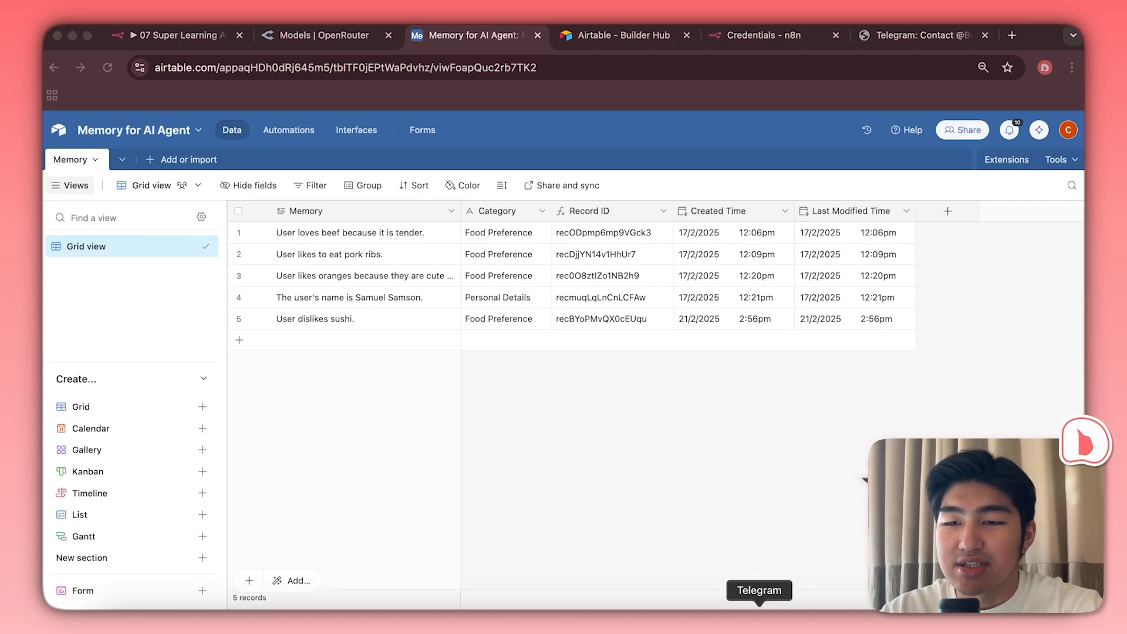
- Send Kale AI the Telegram message "I actually like sushi and I love the raw salmon very much."
{"action": "left_click", "coordinate": [759, 623]}
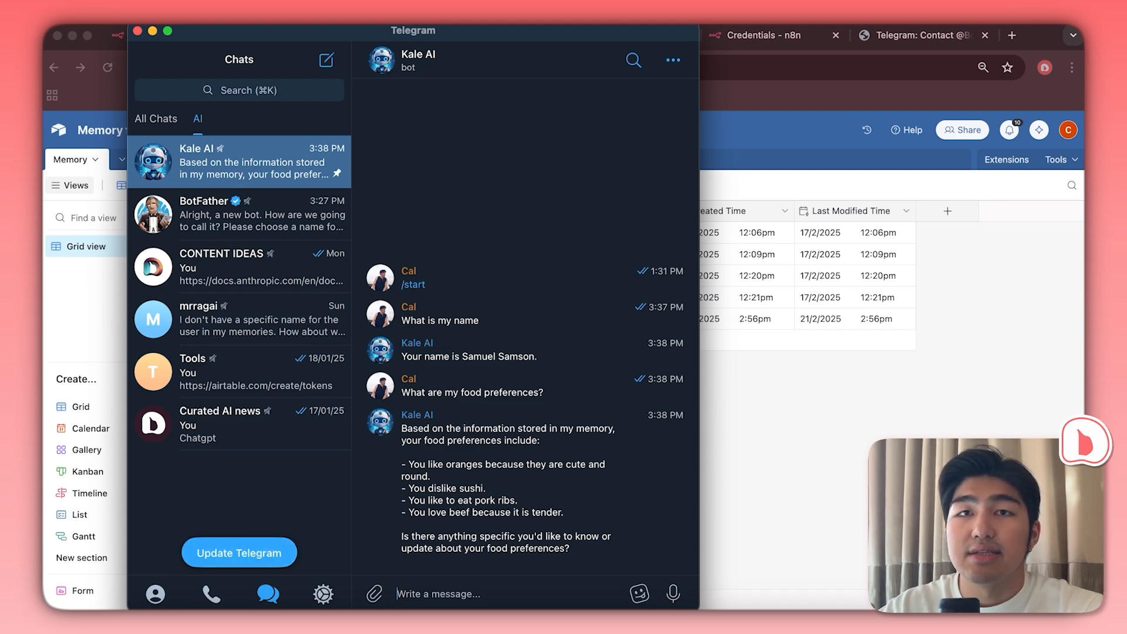
{"action": "type", "text": "I a"}
{"action": "key", "text": "BackSpace"}
{"action": "key", "text": "BackSpace"}
{"action": "key", "text": "BackSpace"}
{"action": "type", "text": "I actually li"}
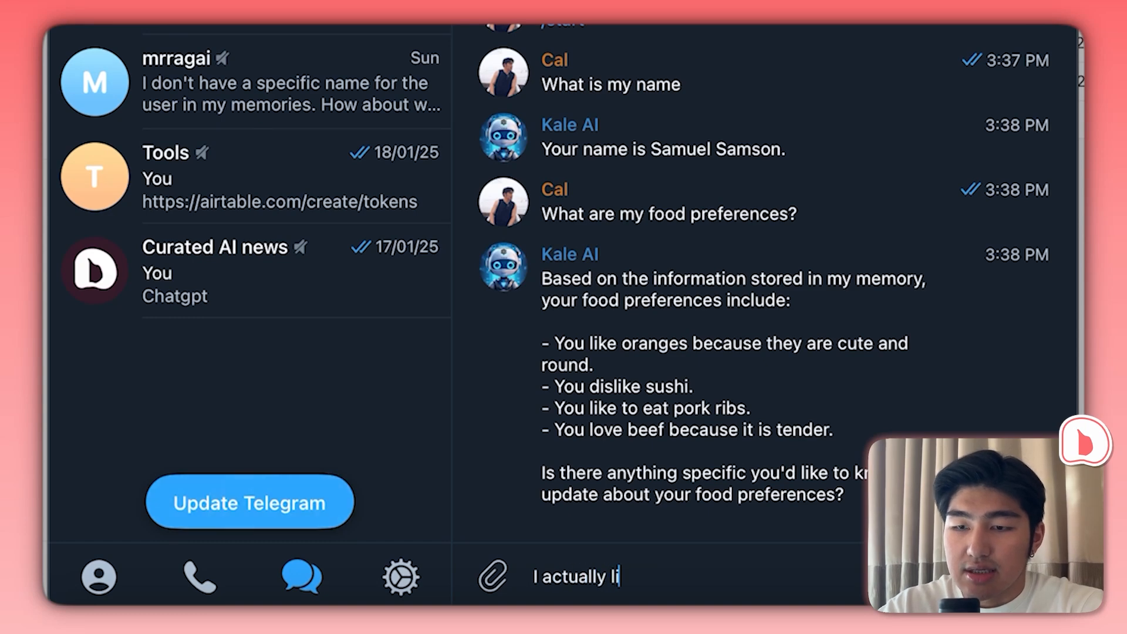
{"action": "type", "text": "ke sushi an"}
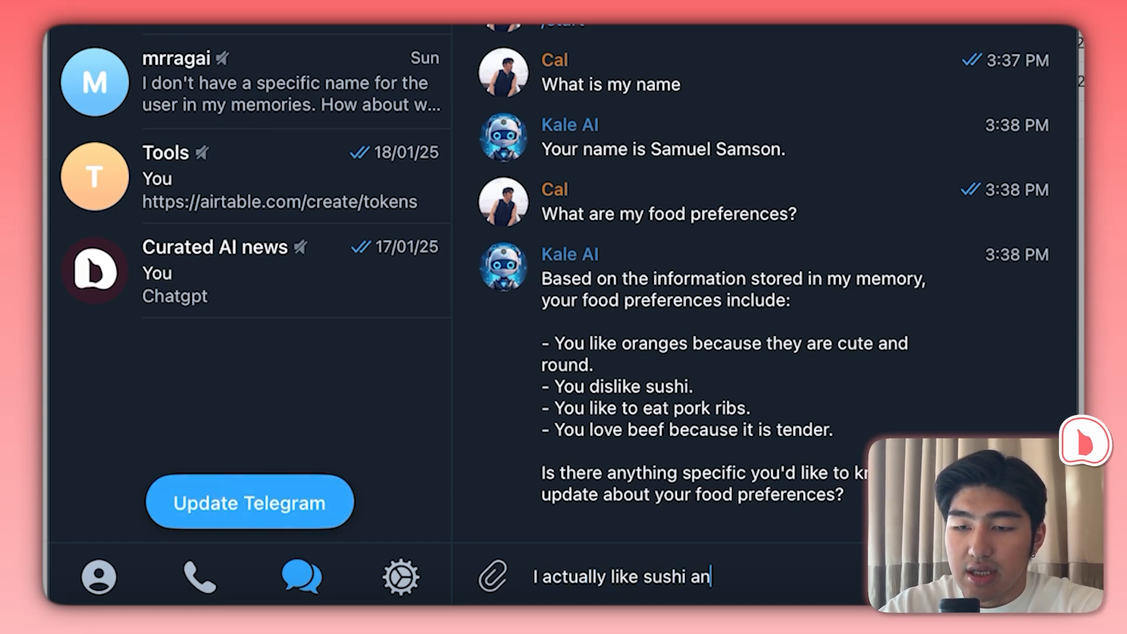
{"action": "type", "text": "d I lov"}
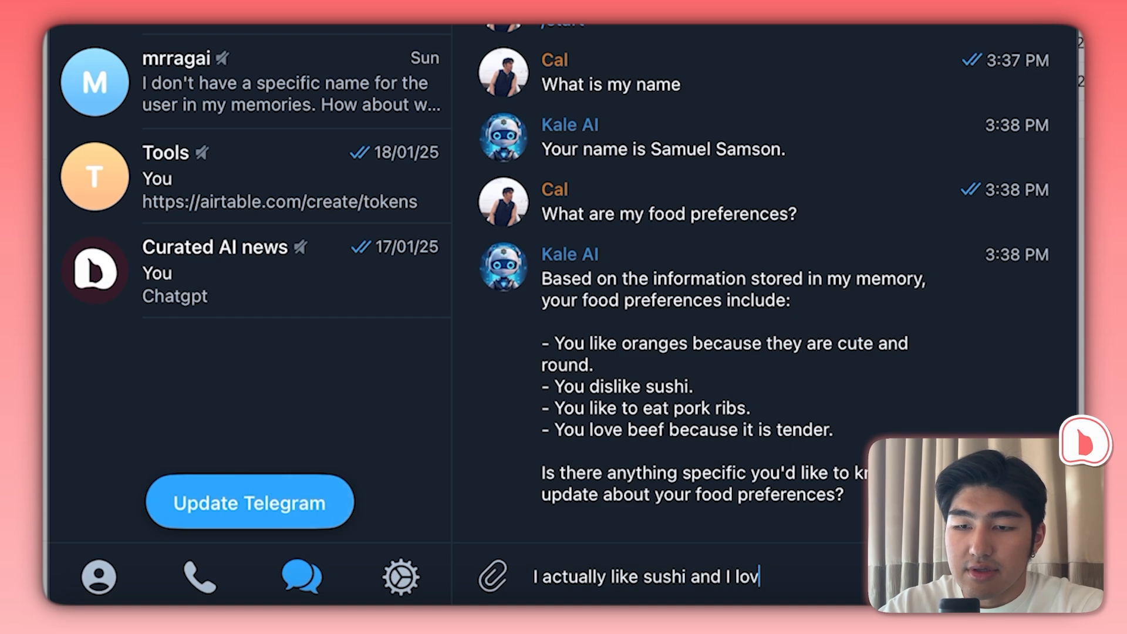
{"action": "type", "text": "e the raw salm "}
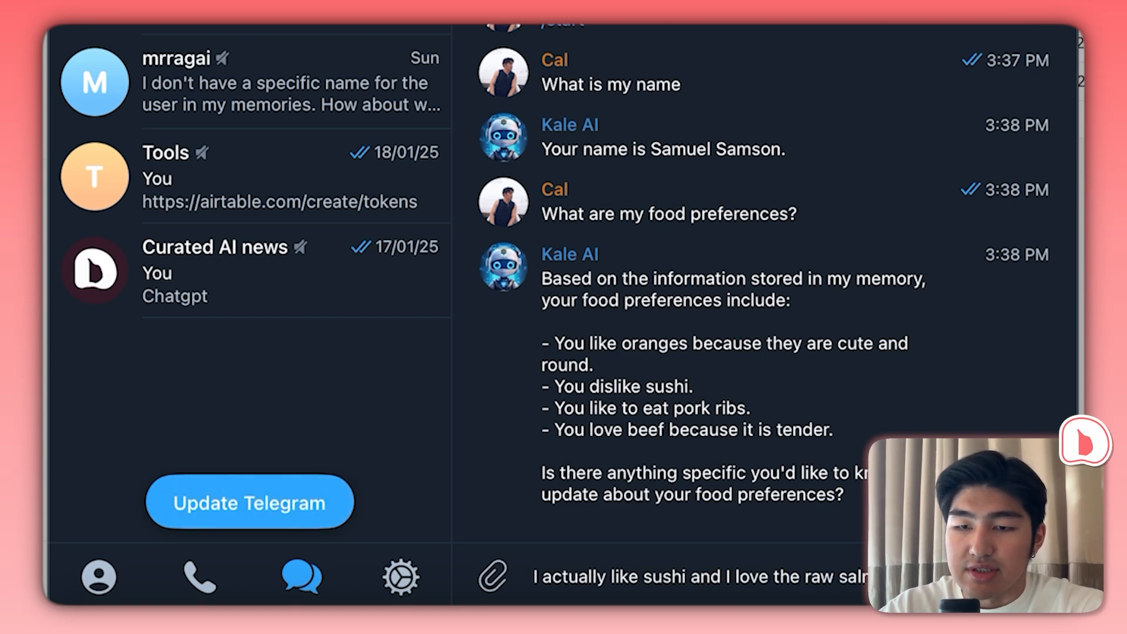
{"action": "type", "text": "very much."}
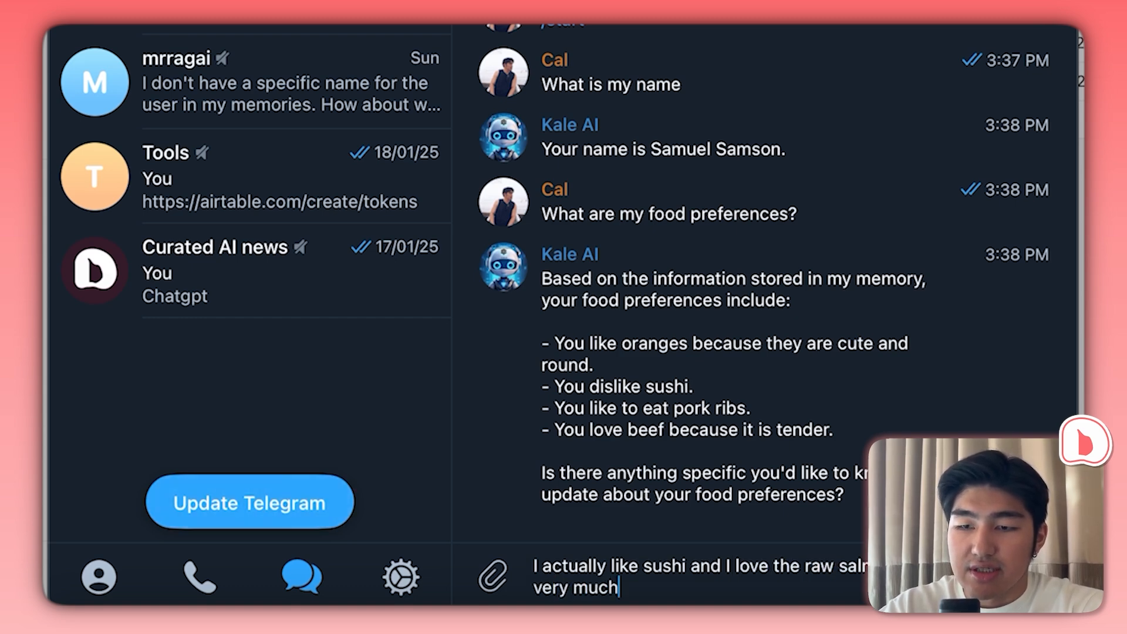
{"action": "key", "text": "Return"}
- Check the sushi update in the n8n workflow run, the bot's Telegram reply and the Airtable memory table
{"action": "key", "text": "super+Tab"}
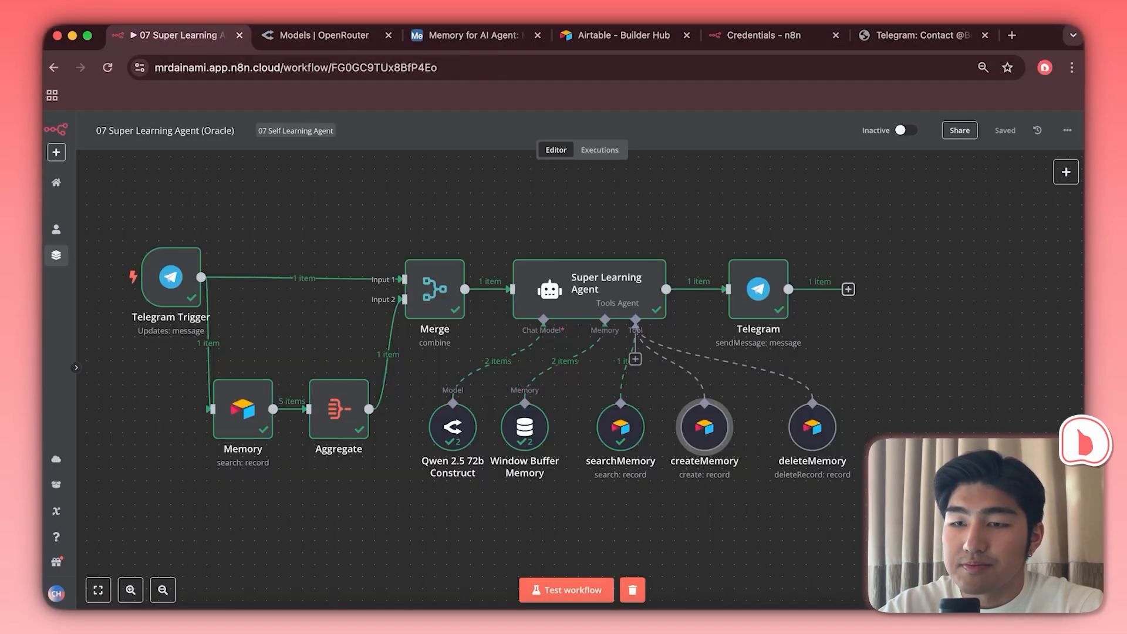
{"action": "left_click", "coordinate": [176, 35]}
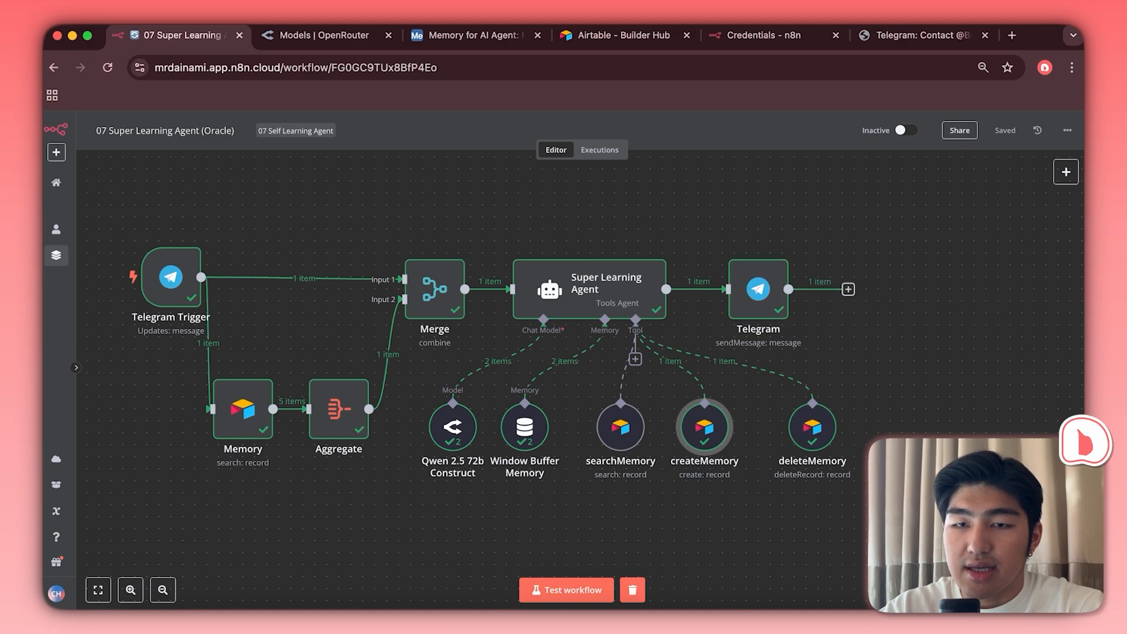
{"action": "left_click", "coordinate": [781, 607]}
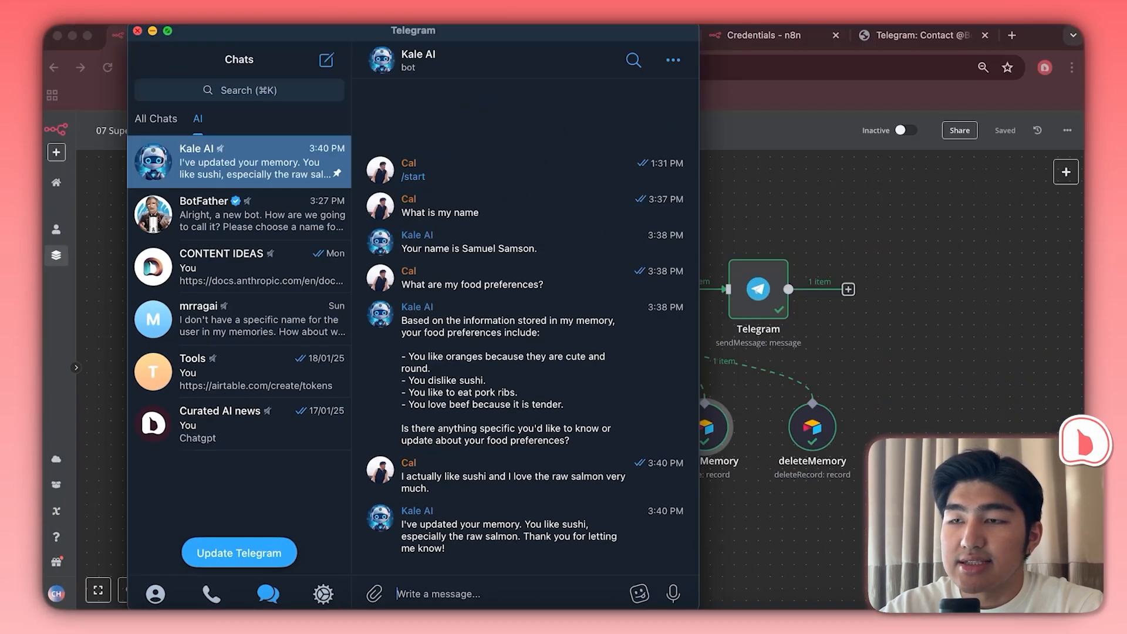
{"action": "left_click", "coordinate": [165, 45]}
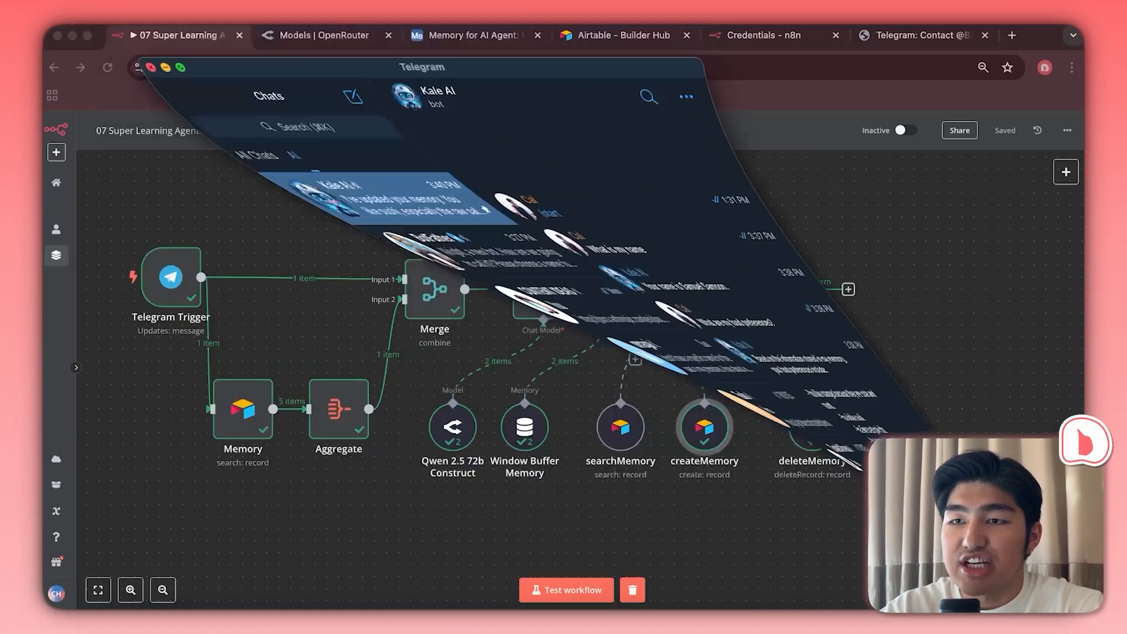
{"action": "left_click", "coordinate": [474, 35]}
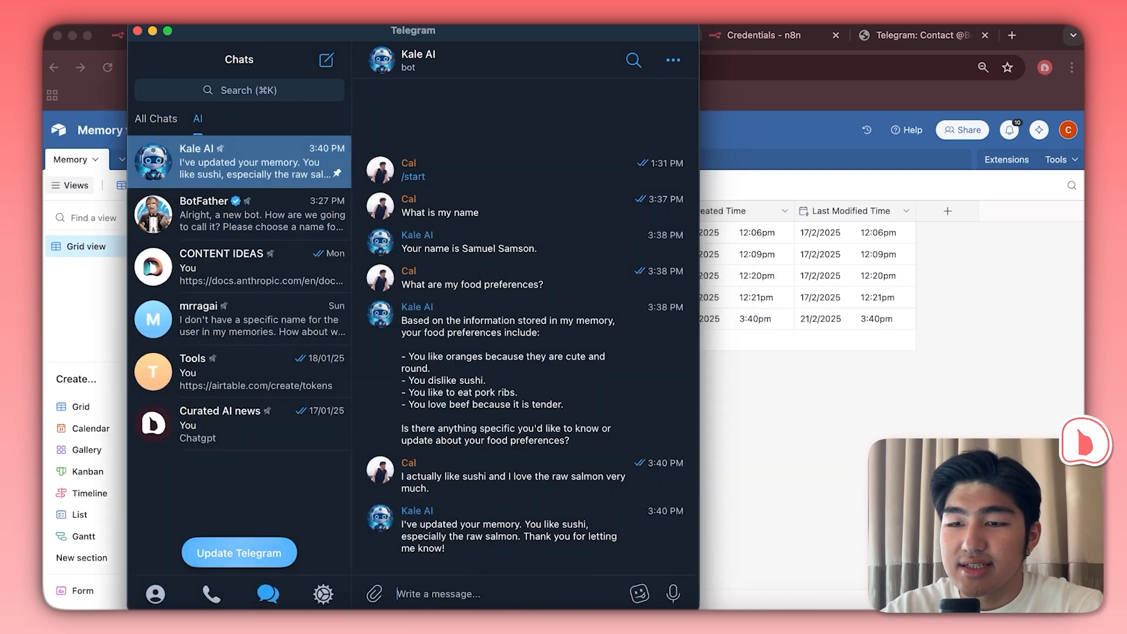
- Ask the Kale AI bot in Telegram again "What are my food preferences"
{"action": "type", "text": "What are mty"}
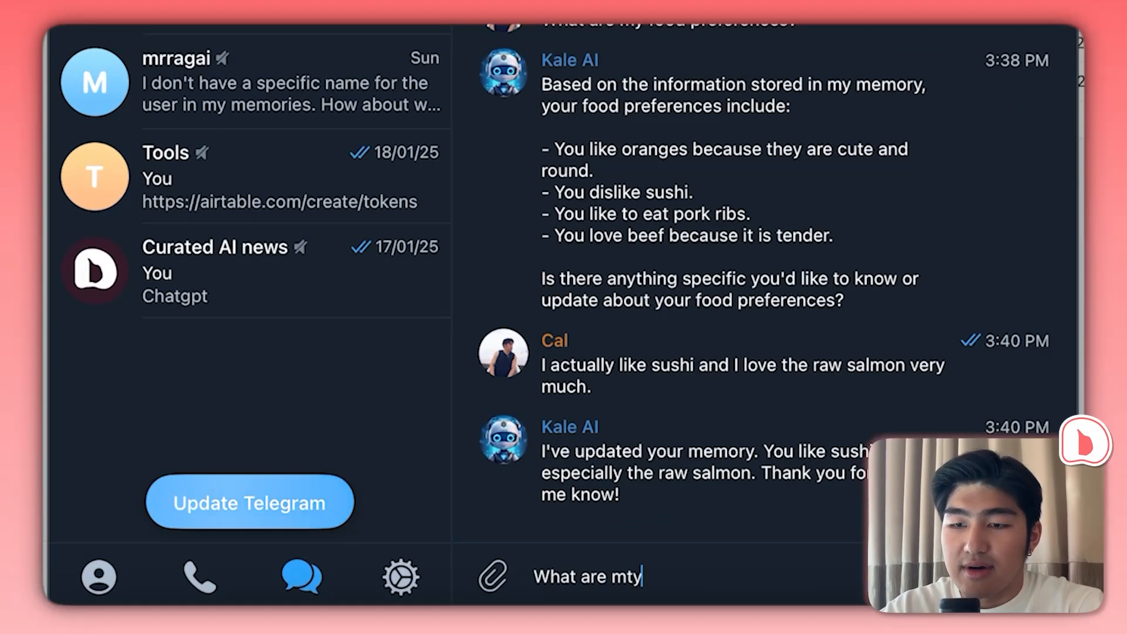
{"action": "key", "text": "BackSpace"}
{"action": "key", "text": "BackSpace"}
{"action": "type", "text": "y food preferences"}
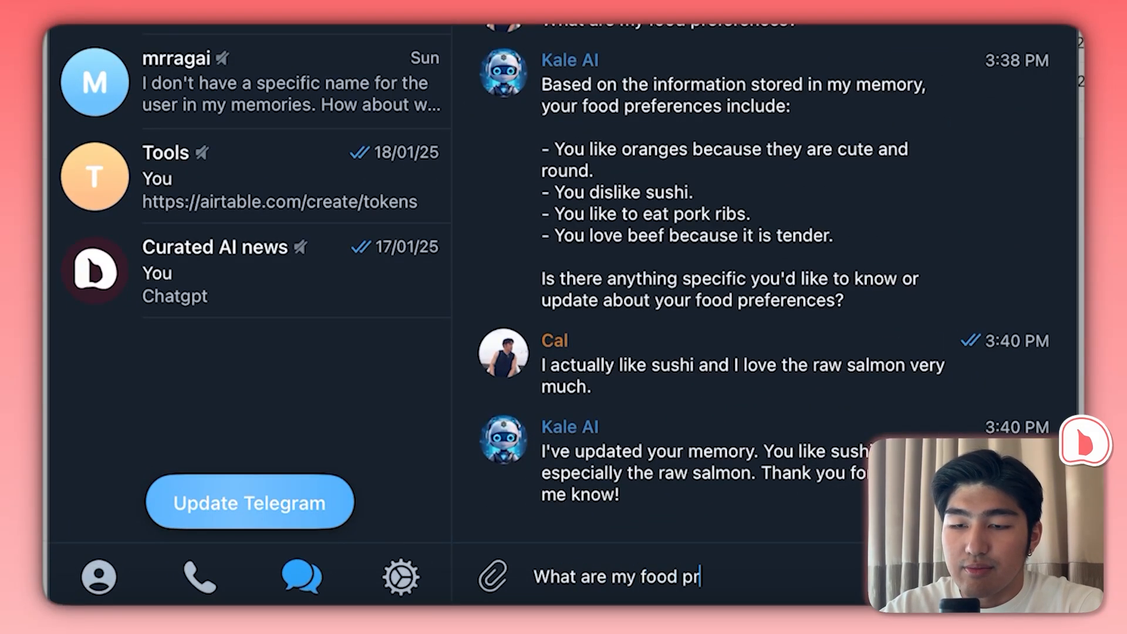
{"action": "type", "text": "/"}
{"action": "key", "text": "Return"}
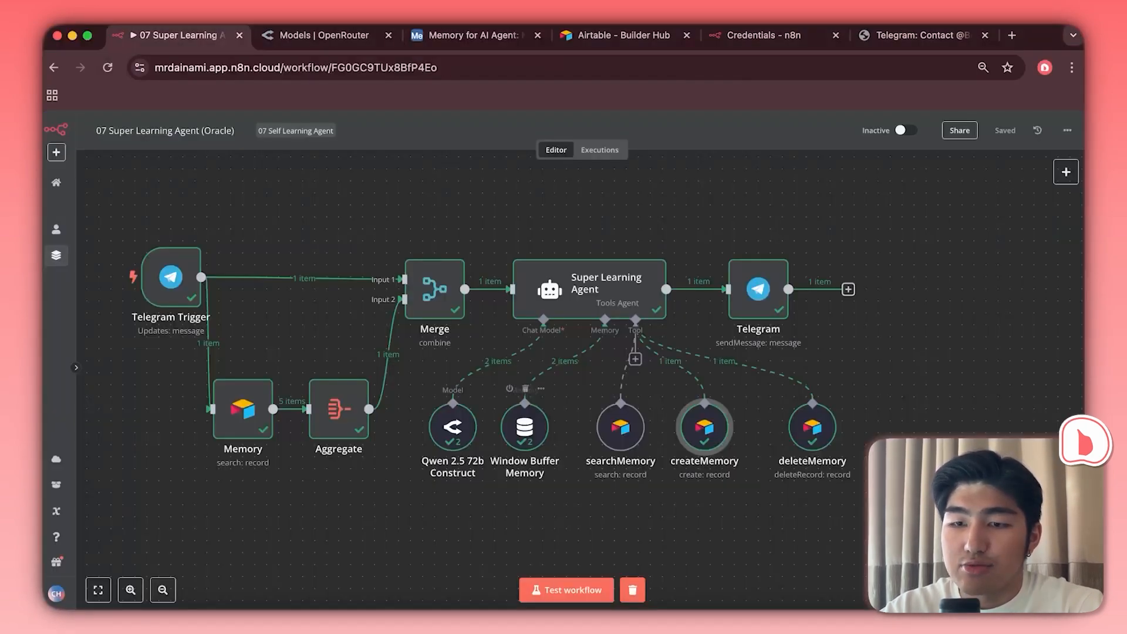
- Test the Super Learning Agent workflow in n8n and switch to Telegram to check the bot's answer
{"action": "left_click", "coordinate": [573, 590]}
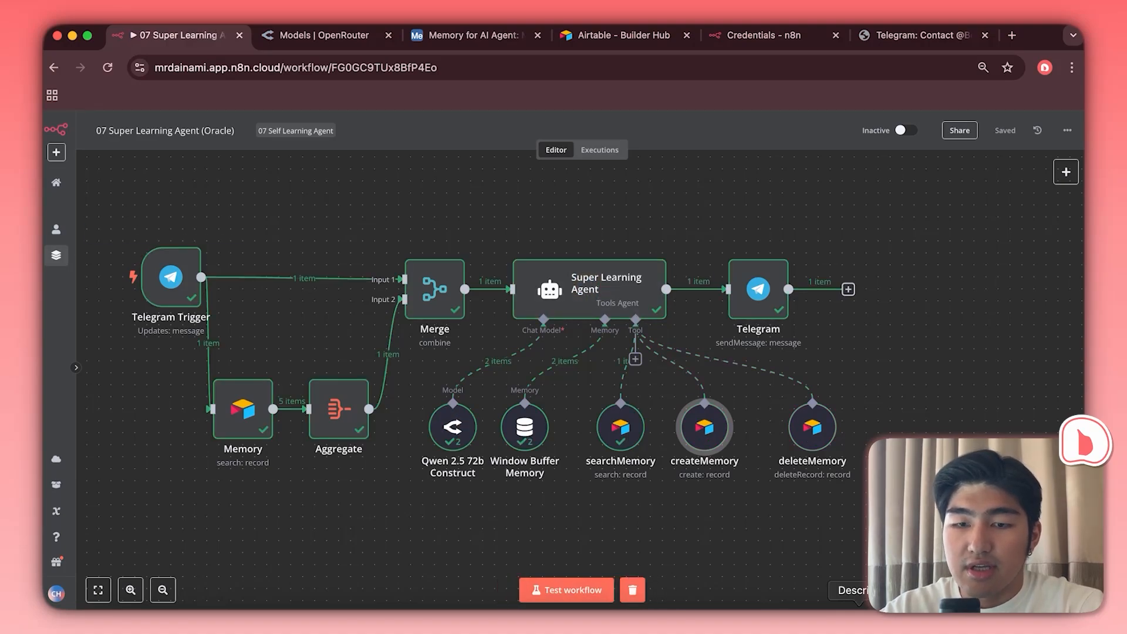
{"action": "key", "text": "super+Tab"}
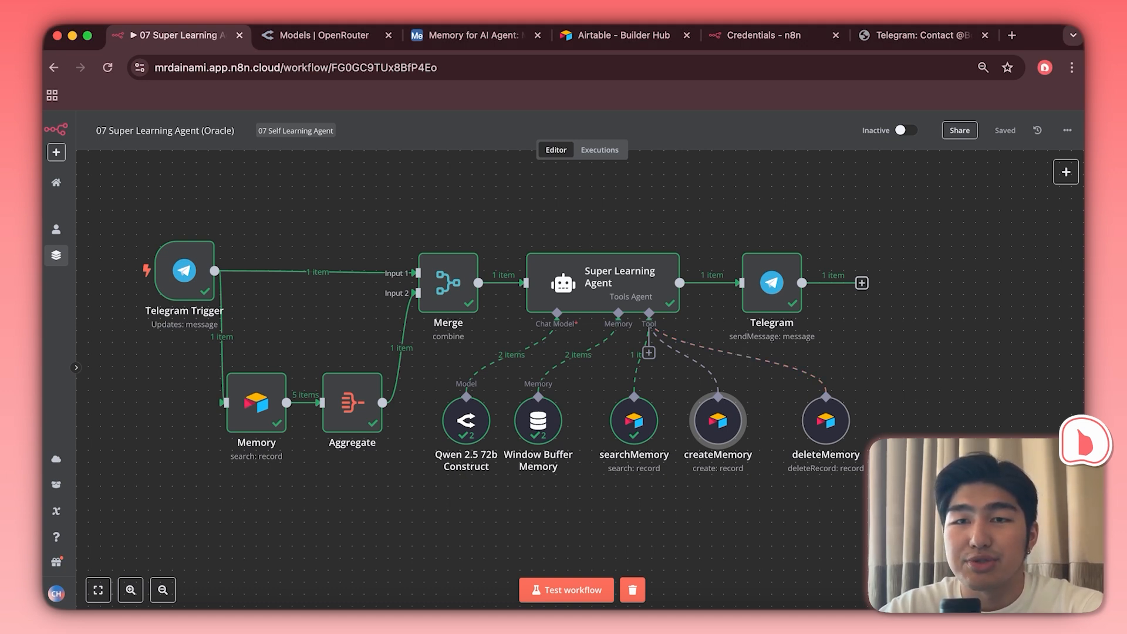
- Move the Qwen 2.5 72b Construct node slightly further away from the Window Buffer Memory node
{"action": "scroll", "coordinate": [503, 357], "scroll_direction": "right", "scroll_amount": 1}
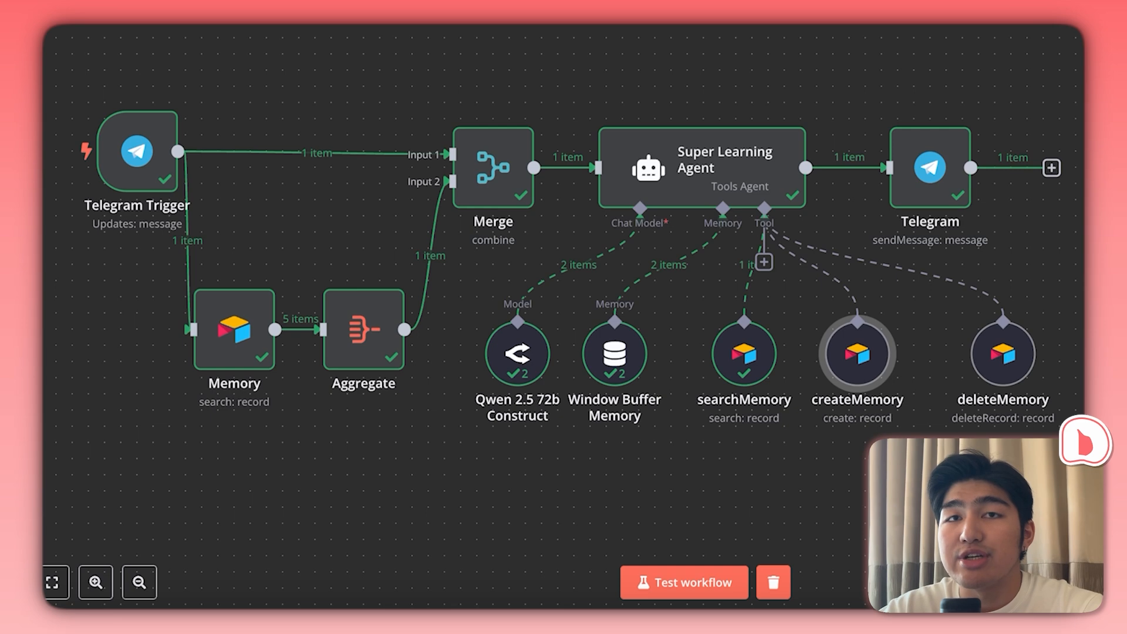
{"action": "left_click_drag", "start_coordinate": [517, 354], "coordinate": [501, 353]}
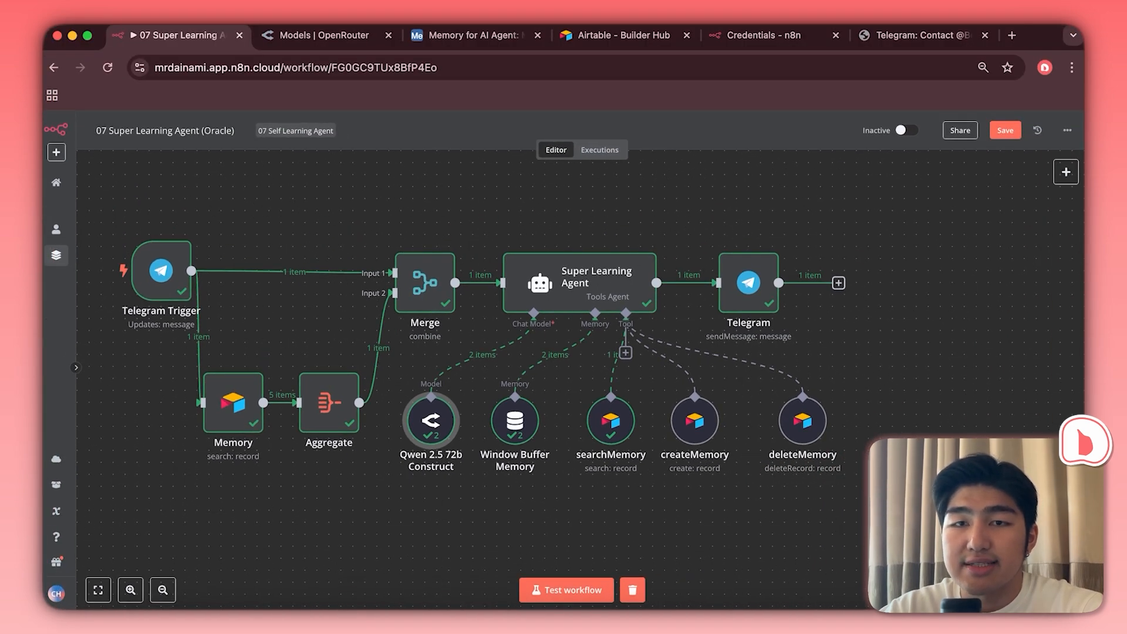
- Switch to Telegram, send BotFather the /newbot command, and minimize Telegram
{"action": "key", "text": "super+9"}
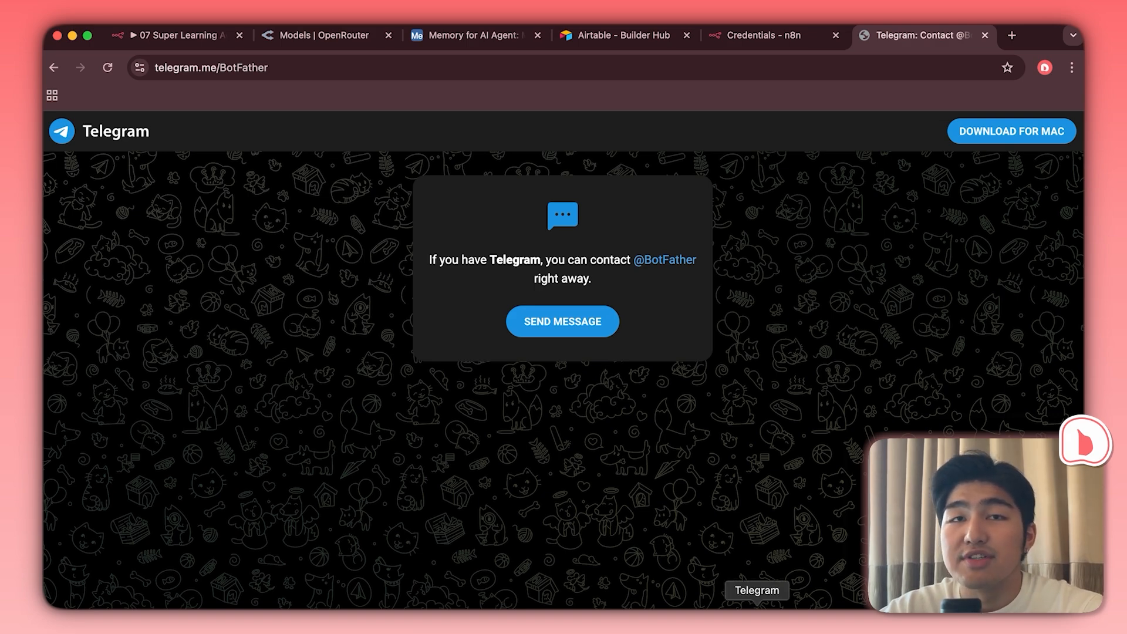
{"action": "left_click", "coordinate": [756, 616]}
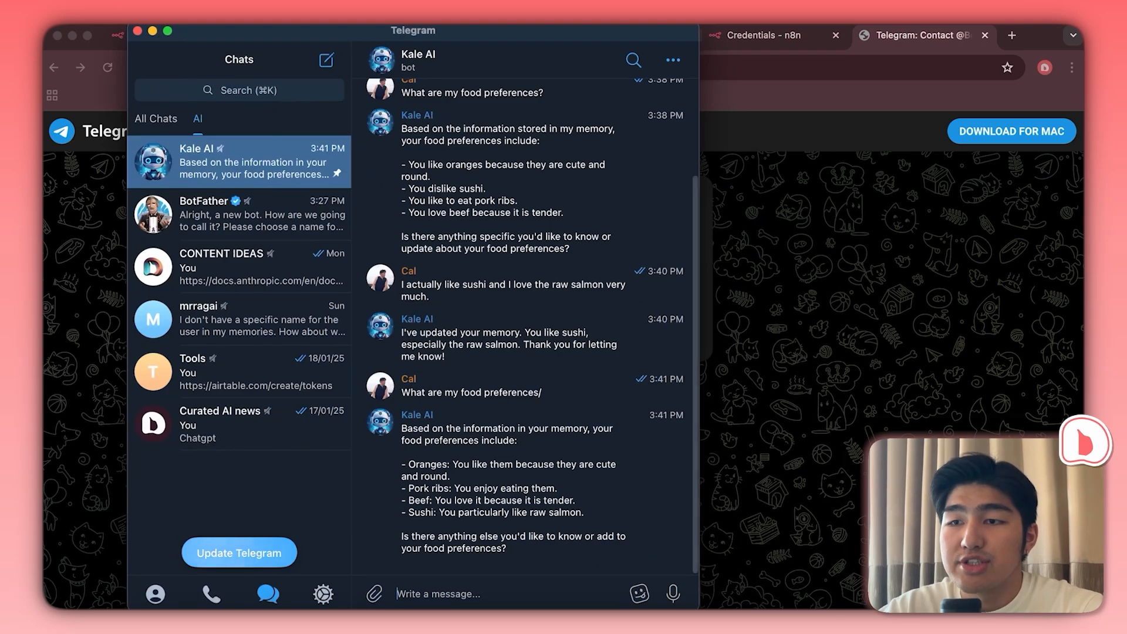
{"action": "left_click", "coordinate": [239, 213]}
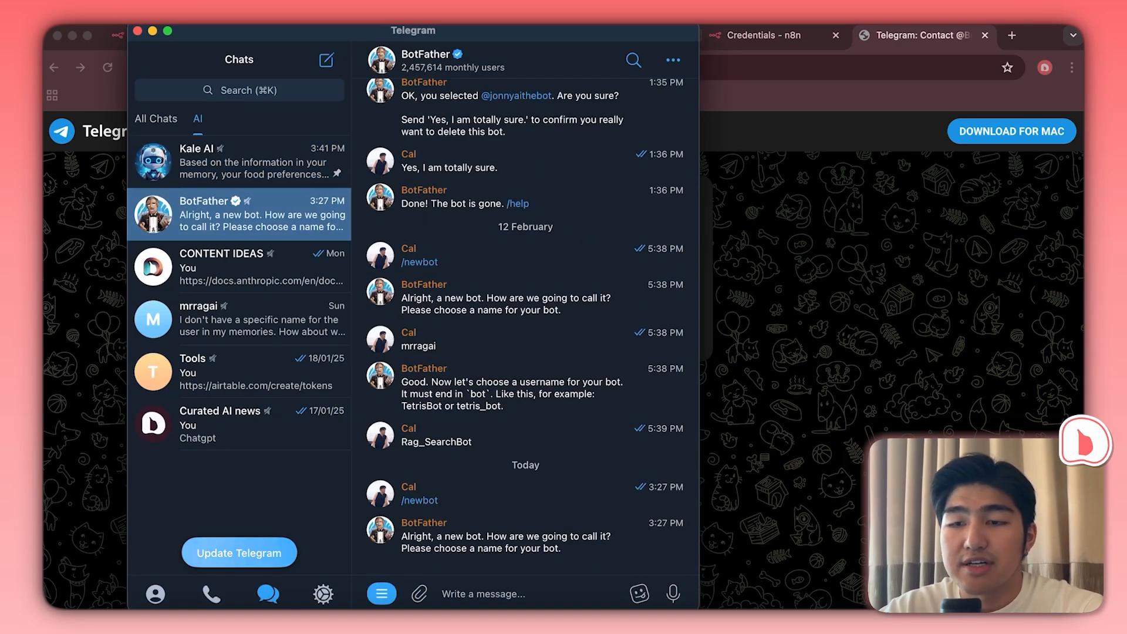
{"action": "type", "text": "/"}
{"action": "type", "text": "new"}
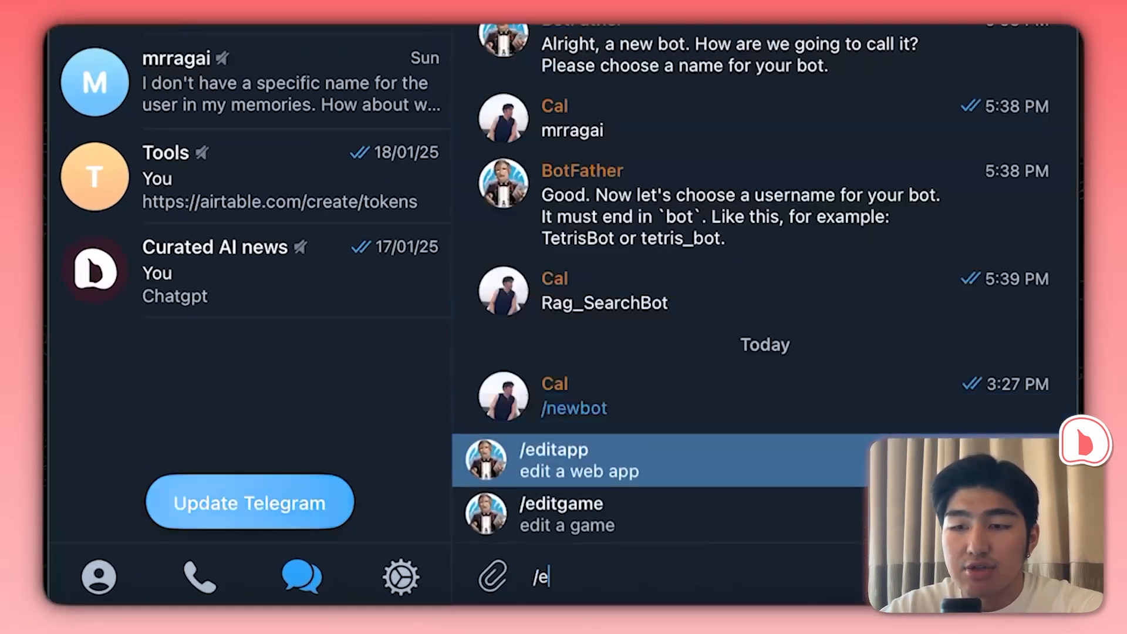
{"action": "key", "text": "Return"}
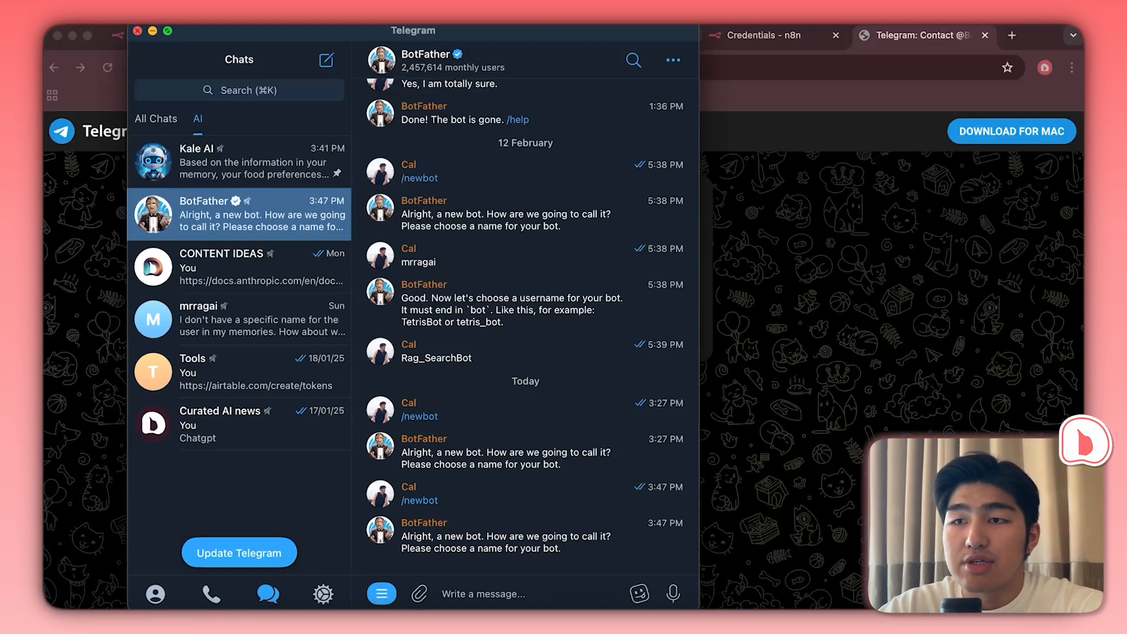
{"action": "key", "text": "super+m"}
- Examine the connection settings of the Kale AI Telegram credential in n8n and close it
{"action": "left_click", "coordinate": [763, 34]}
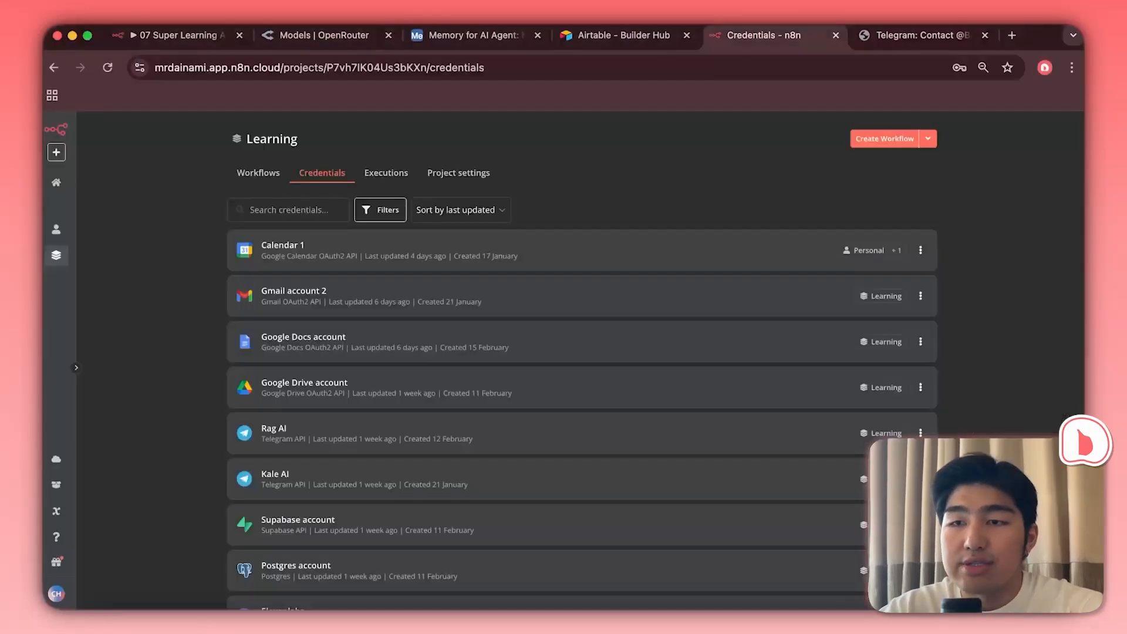
{"action": "left_click", "coordinate": [282, 475]}
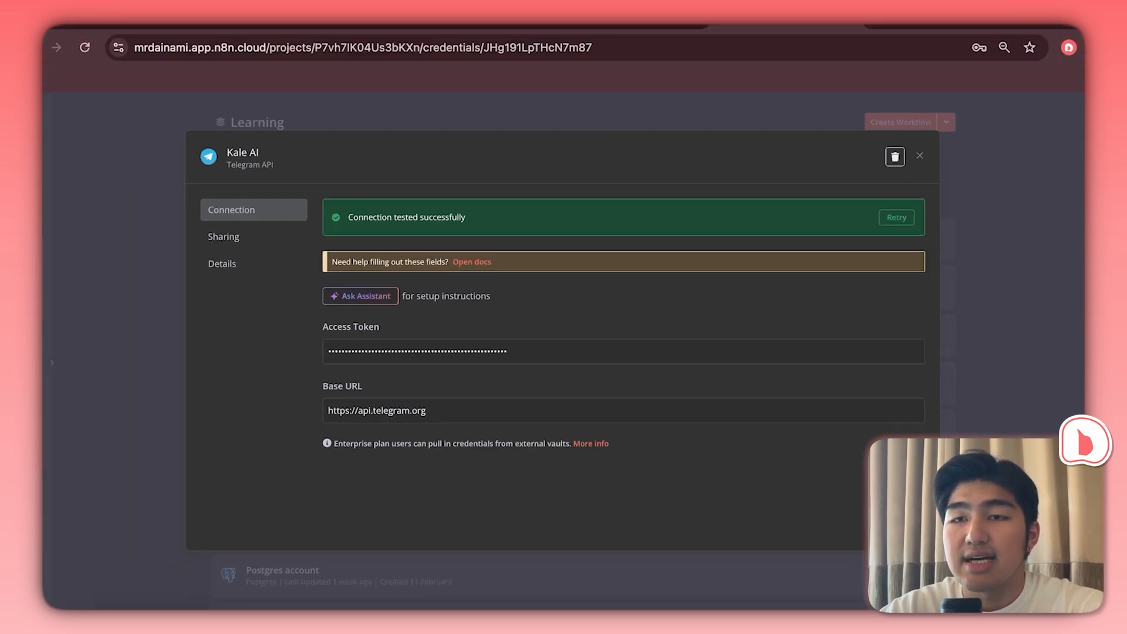
{"action": "key", "text": "Escape"}
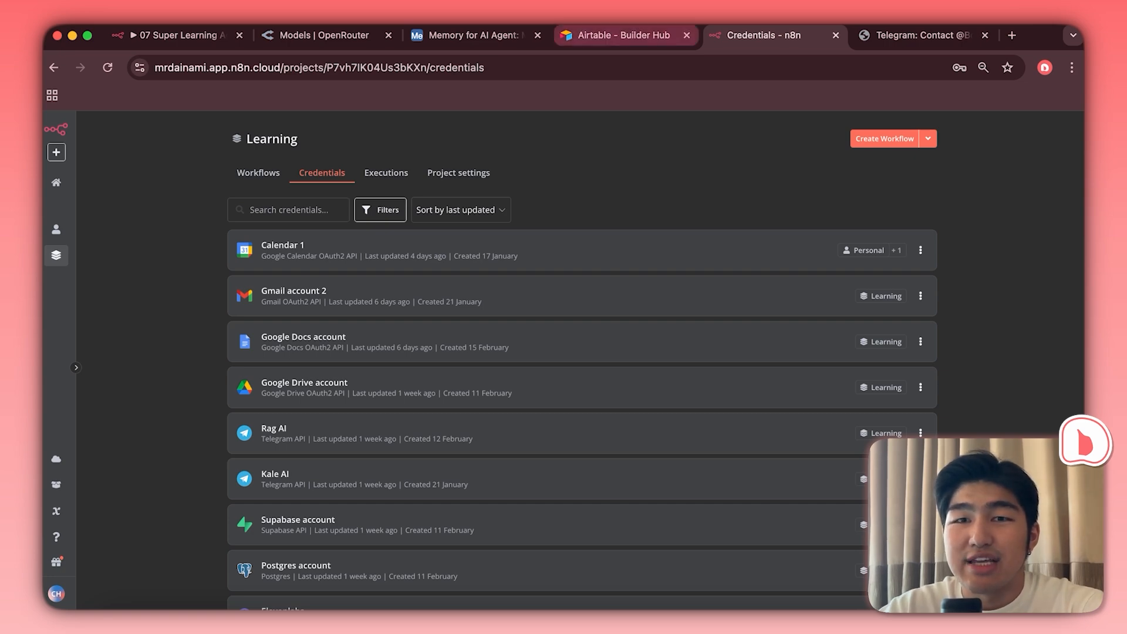
- In Airtable's Builder Hub, name the new personal access token n8n and add the data.records:read and data.records:write scopes
{"action": "left_click", "coordinate": [623, 35]}
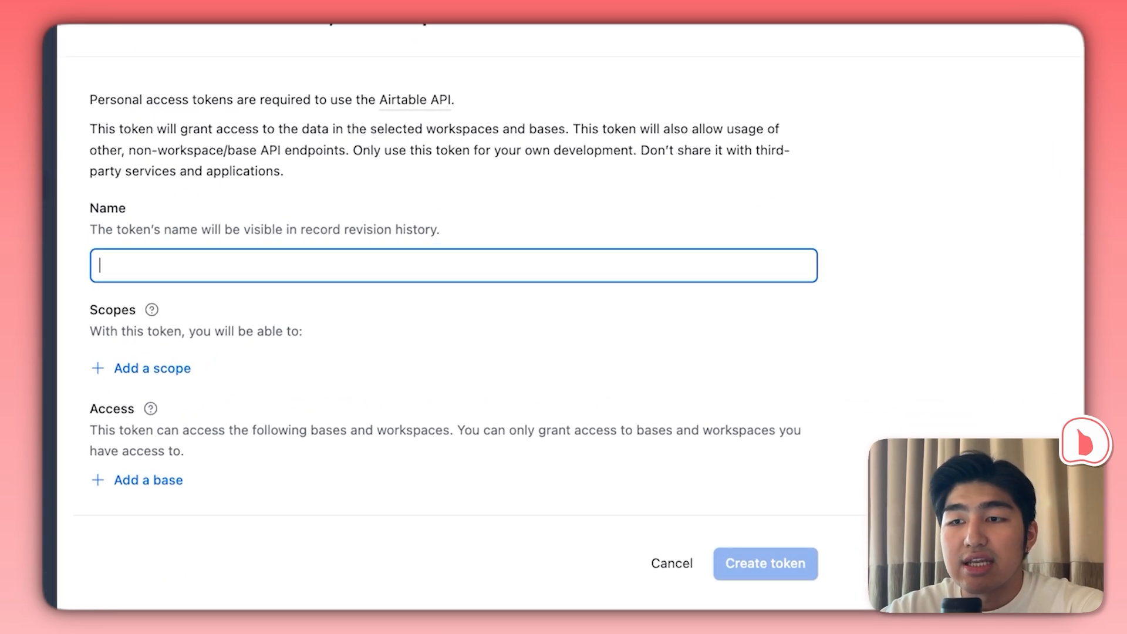
{"action": "type", "text": "n8n"}
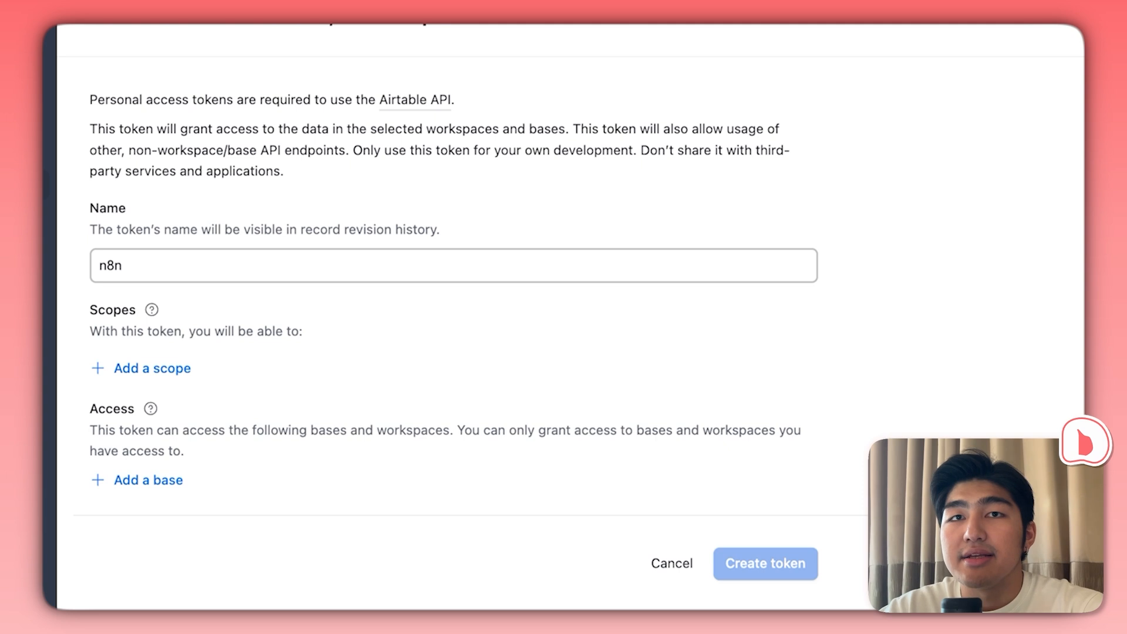
{"action": "scroll", "coordinate": [470, 314], "scroll_direction": "down", "scroll_amount": 3}
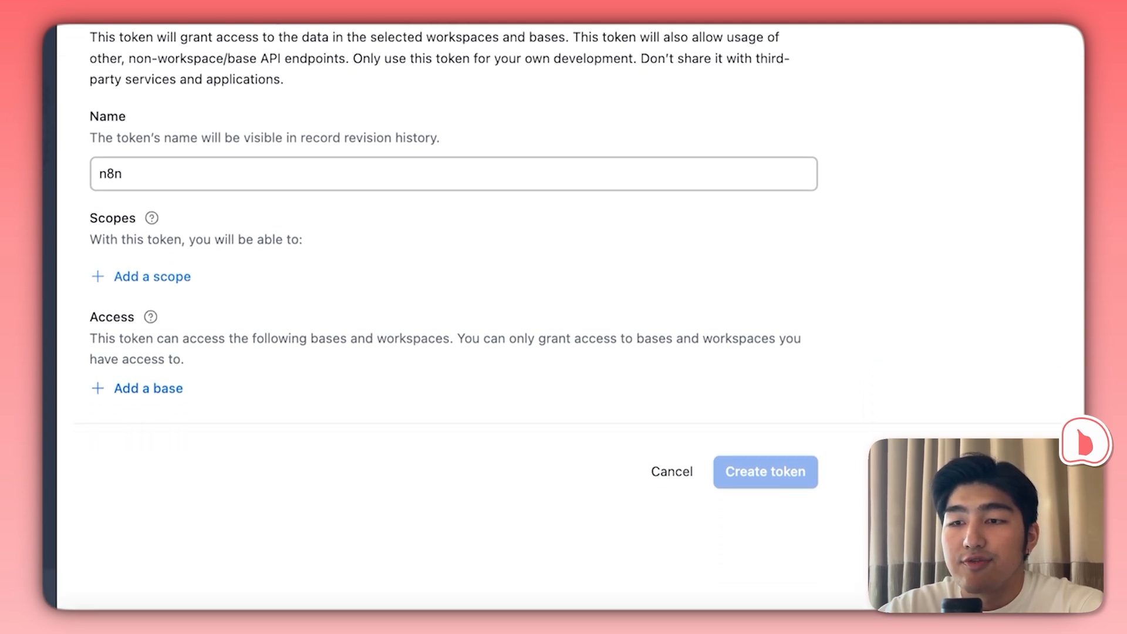
{"action": "left_click", "coordinate": [152, 276]}
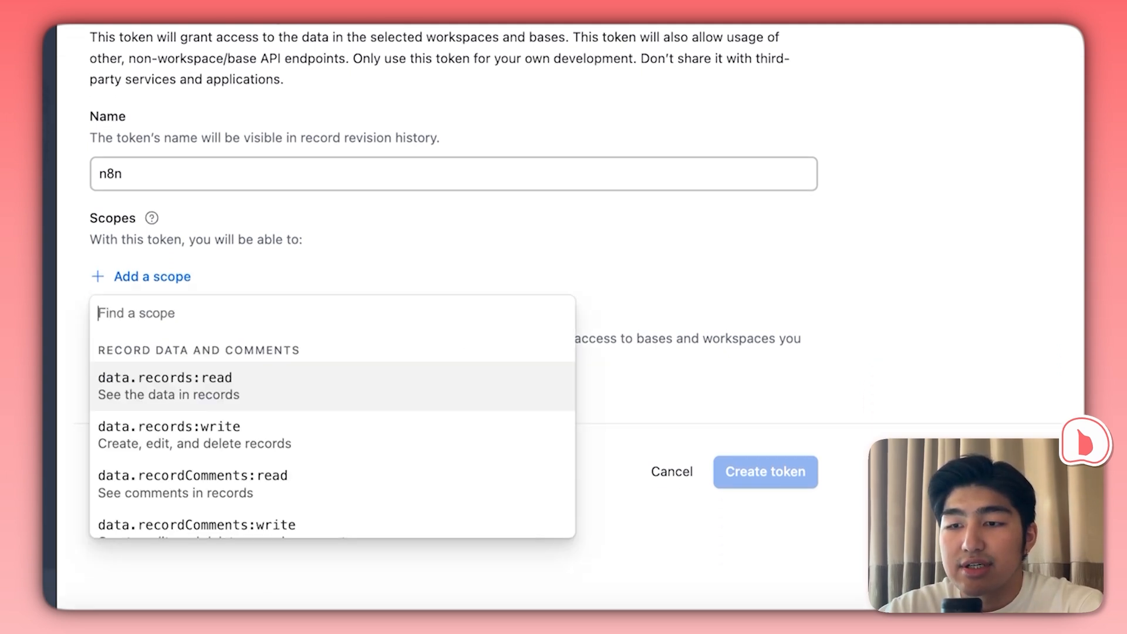
{"action": "key", "text": "Return"}
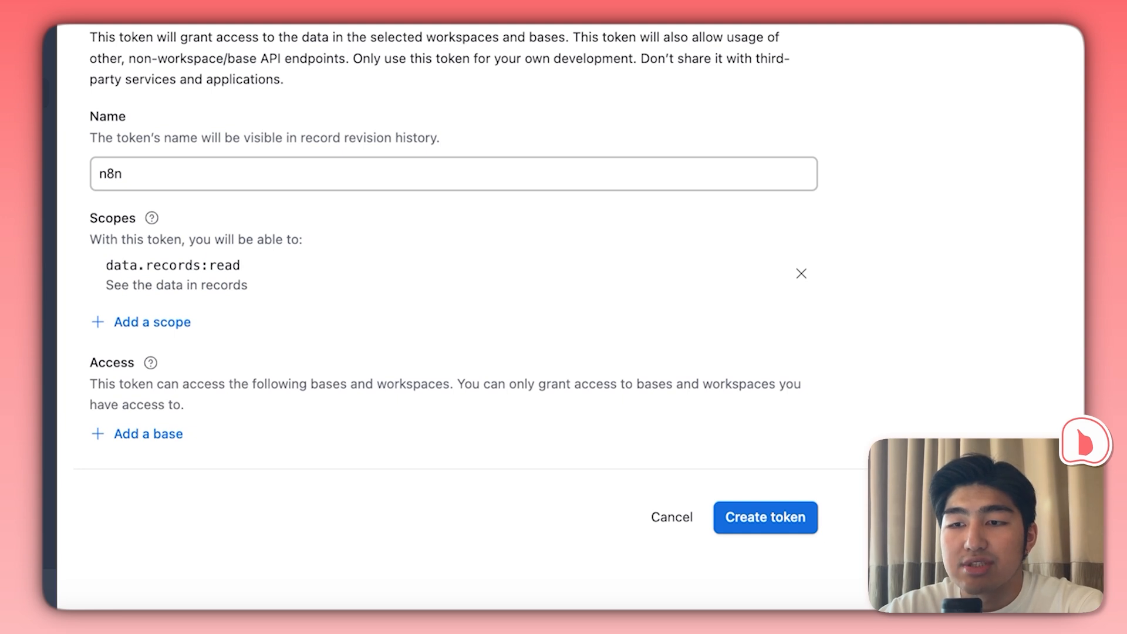
{"action": "left_click", "coordinate": [152, 322]}
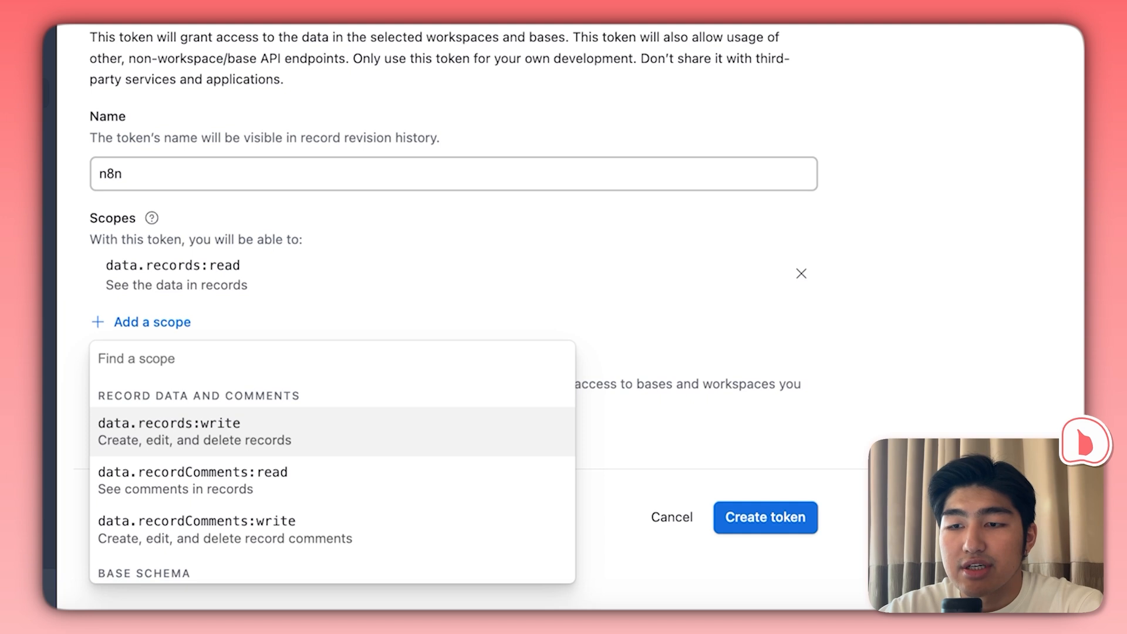
{"action": "key", "text": "Return"}
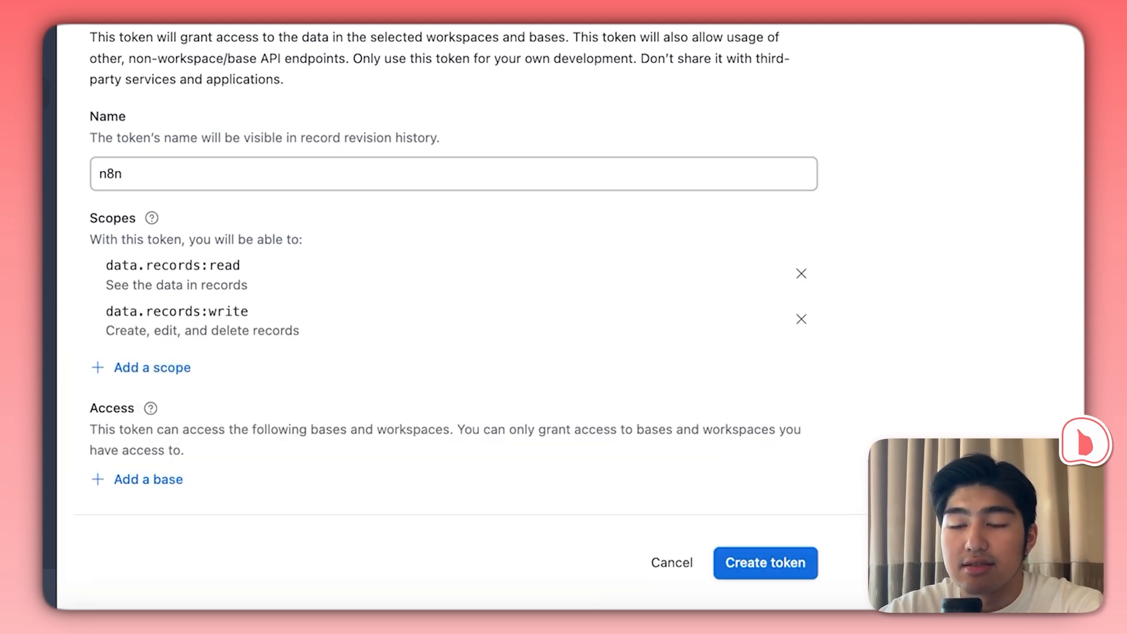
- Grant the token access to the Memory for AI Agent base
{"action": "scroll", "coordinate": [468, 301], "scroll_direction": "down", "scroll_amount": 1}
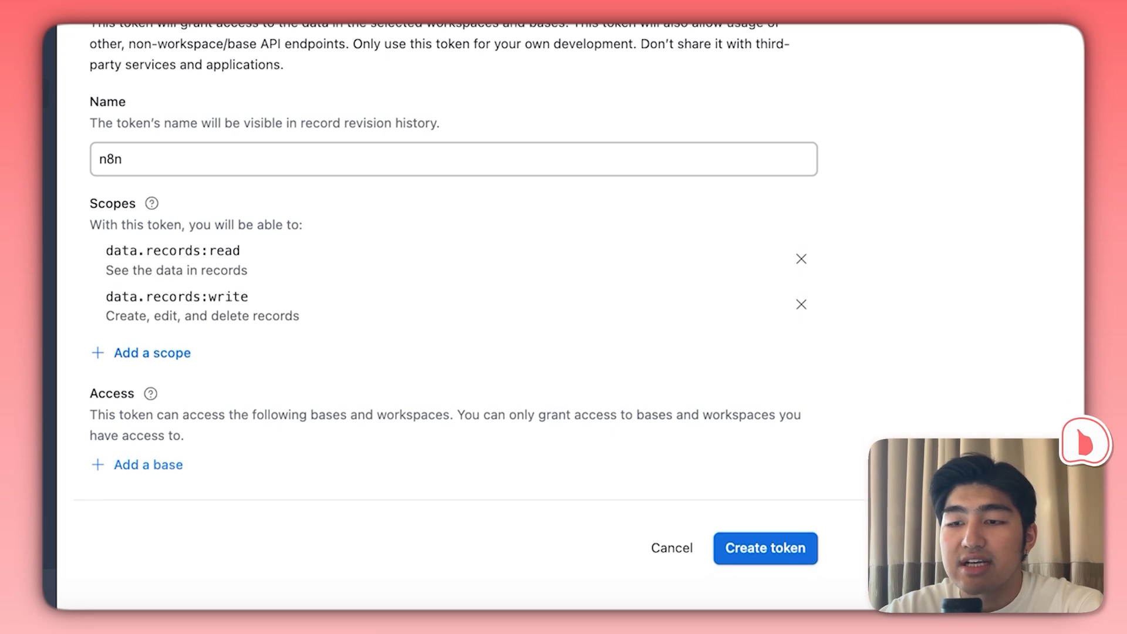
{"action": "left_click", "coordinate": [148, 464]}
{"action": "scroll", "coordinate": [332, 341], "scroll_direction": "down", "scroll_amount": 6}
{"action": "scroll", "coordinate": [332, 343], "scroll_direction": "down", "scroll_amount": 4}
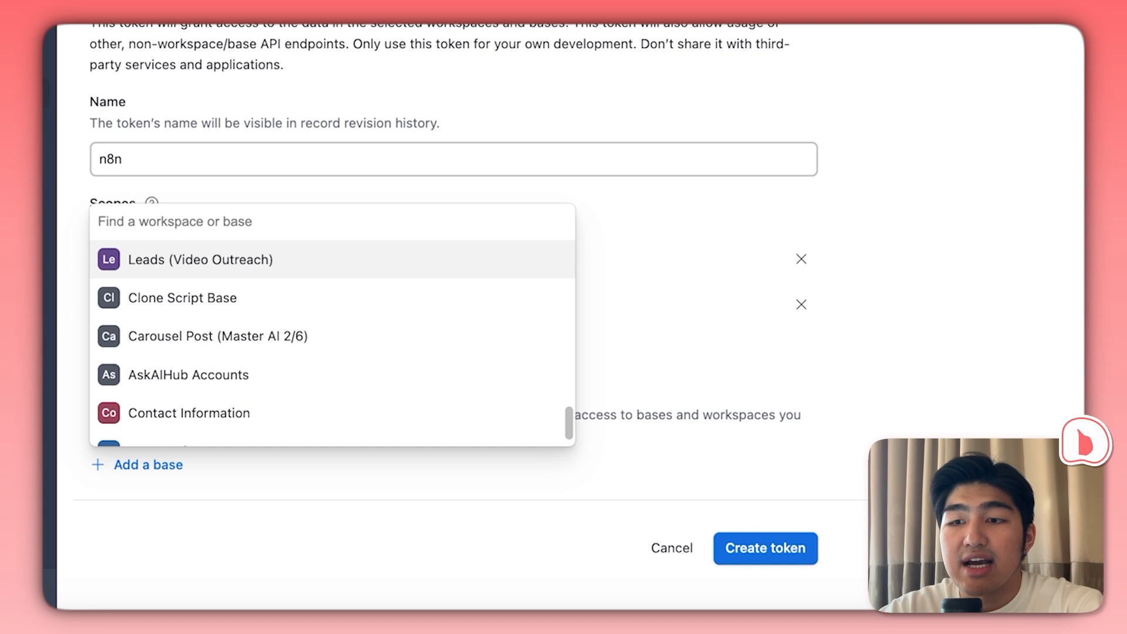
{"action": "key", "text": "Down"}
{"action": "key", "text": "Down"}
{"action": "key", "text": "Down"}
{"action": "key", "text": "Down"}
{"action": "key", "text": "Down"}
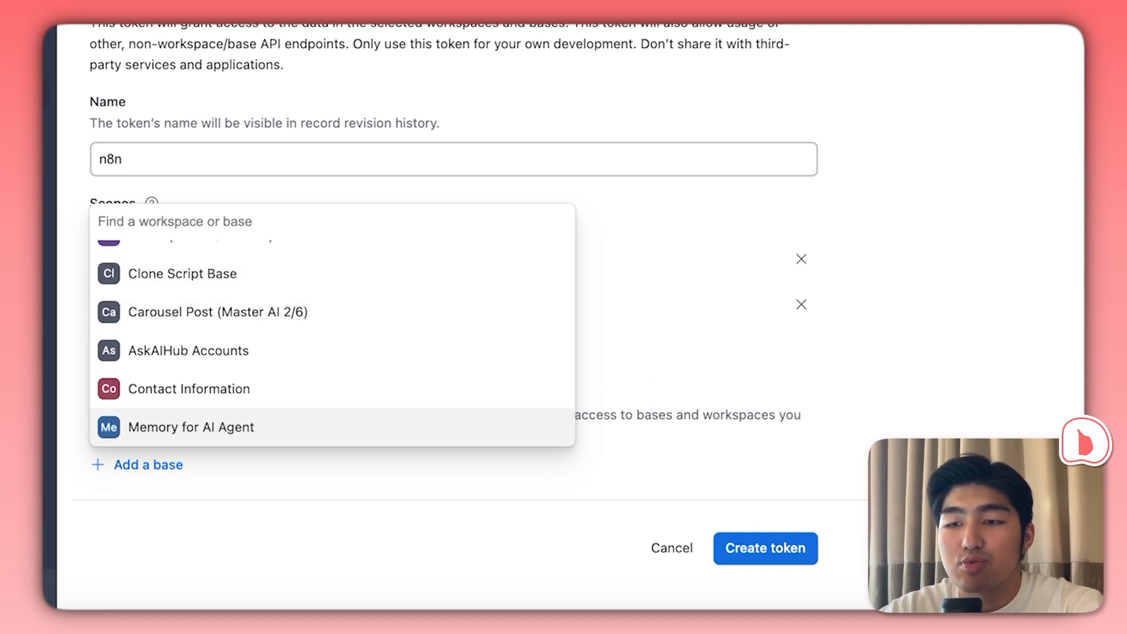
{"action": "key", "text": "Return"}
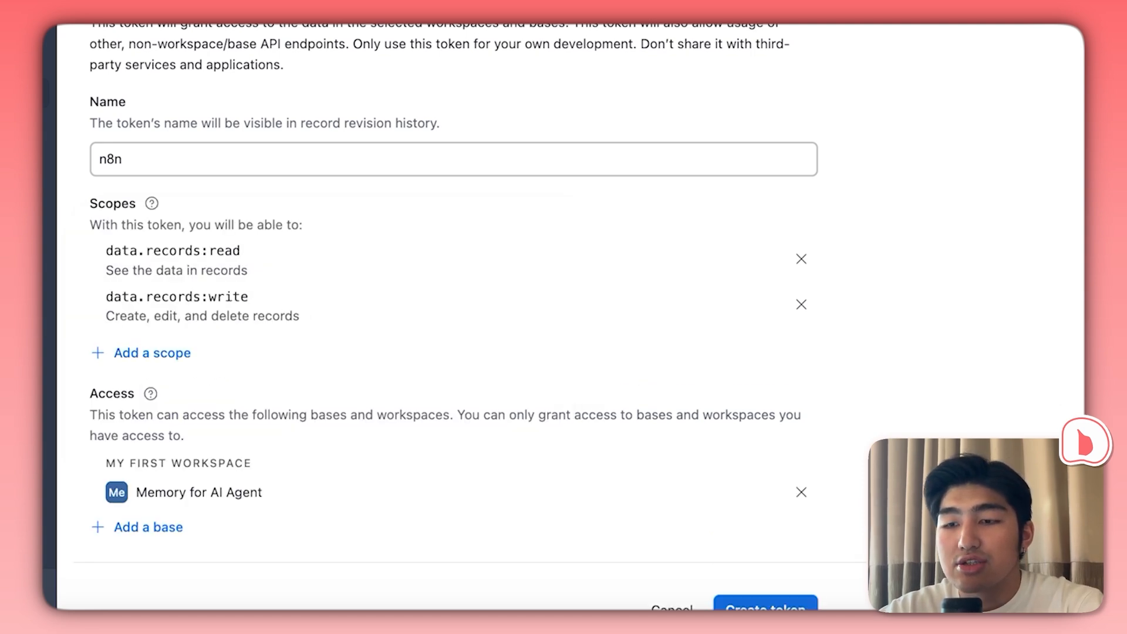
{"action": "scroll", "coordinate": [446, 317], "scroll_direction": "down", "scroll_amount": 2}
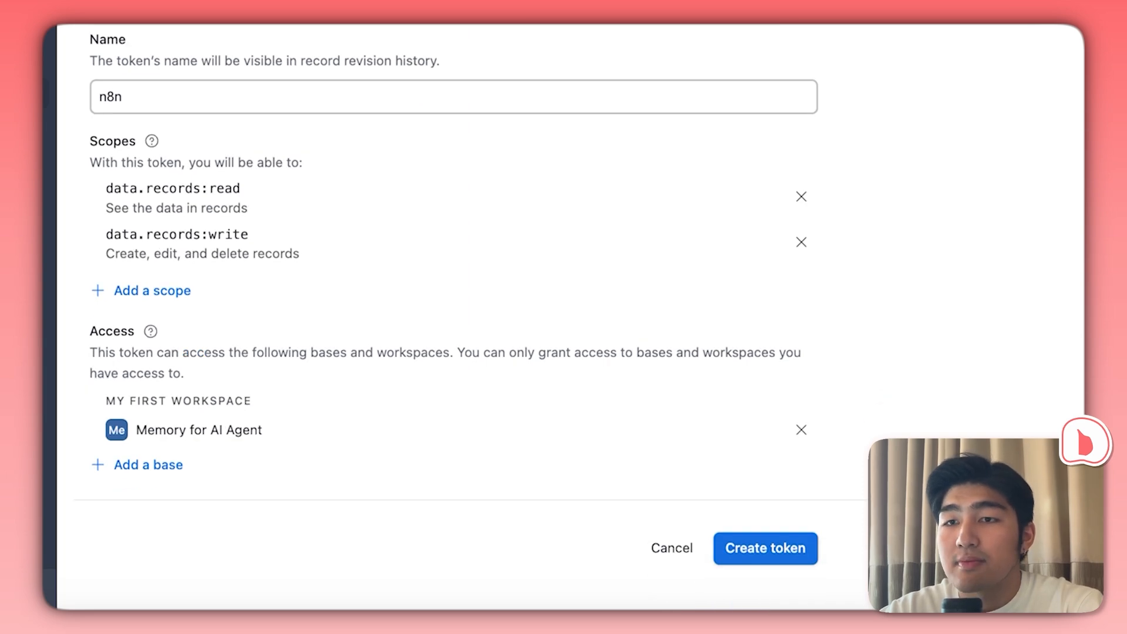
- Search the n8n credentials for "airta" and examine the Airtable Personal Access Token account 2 connection settings
{"action": "left_click", "coordinate": [763, 35]}
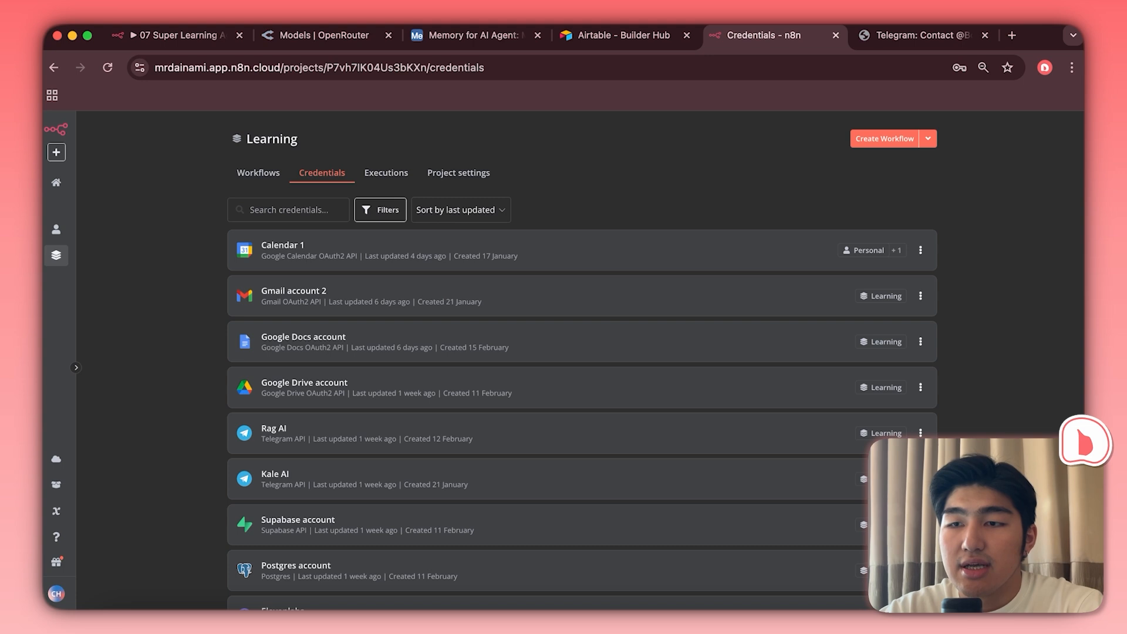
{"action": "left_click", "coordinate": [250, 210]}
{"action": "type", "text": "airtba"}
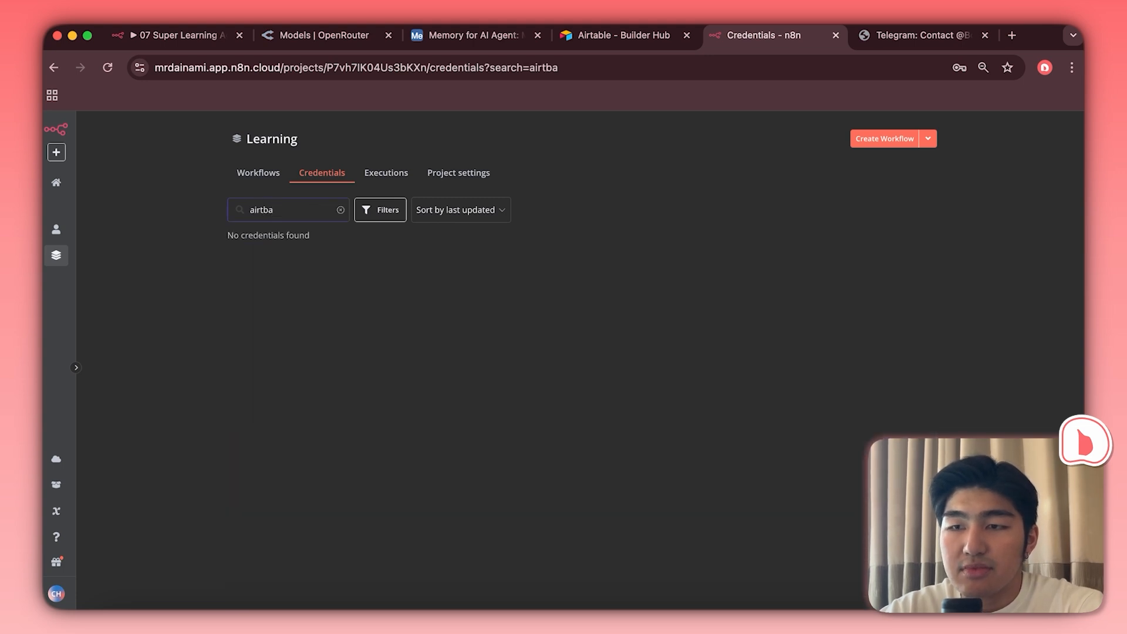
{"action": "key", "text": "BackSpace"}
{"action": "key", "text": "BackSpace"}
{"action": "type", "text": "a"}
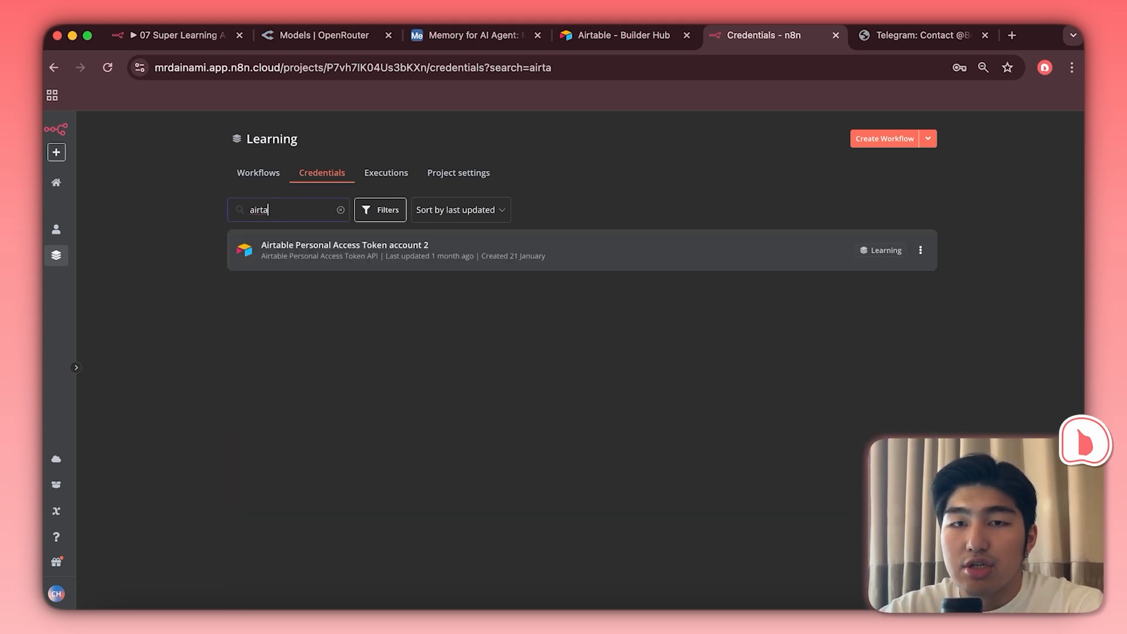
{"action": "key", "text": "super+Tab"}
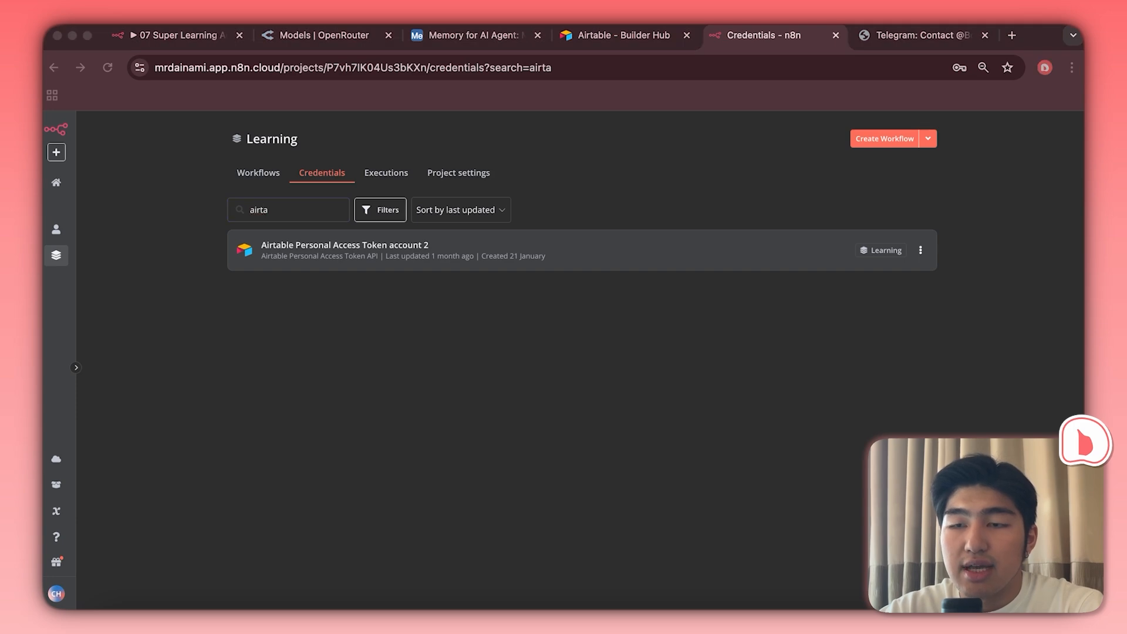
{"action": "left_click", "coordinate": [344, 250]}
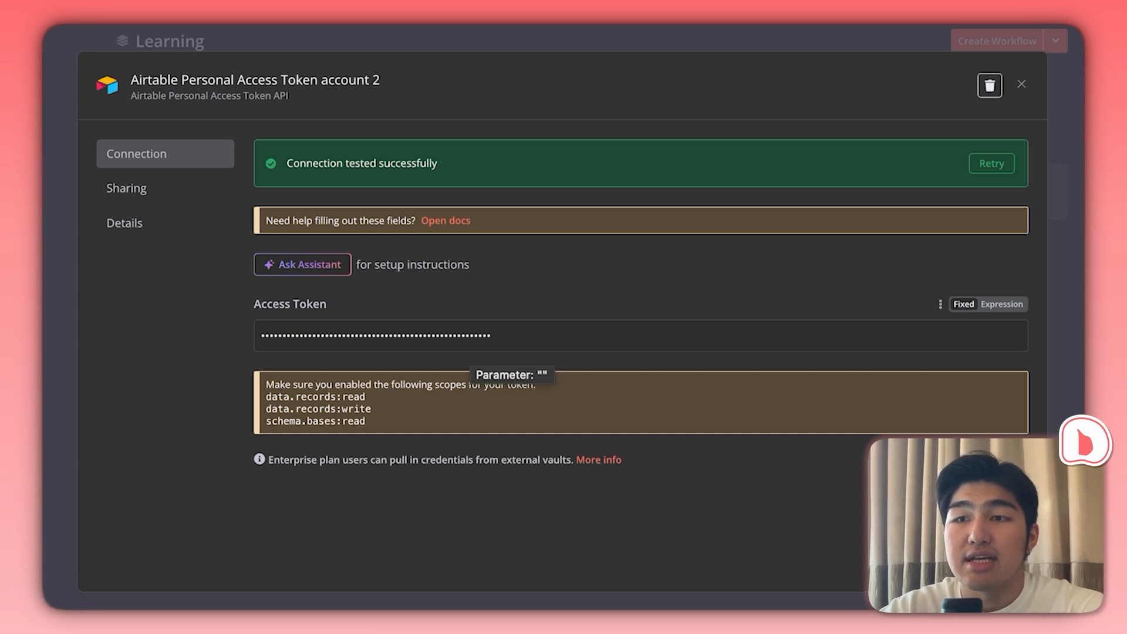
{"action": "key", "text": "Escape"}
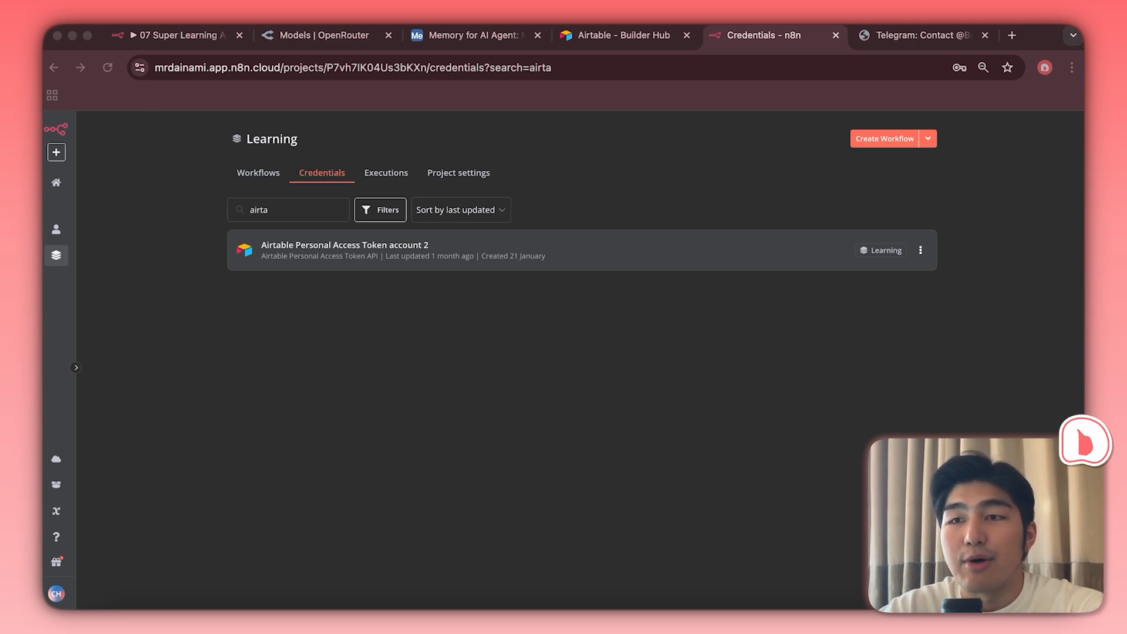
- In OpenRouter, look over the models list, the account's credits page and the API keys page
{"action": "key", "text": "super+2"}
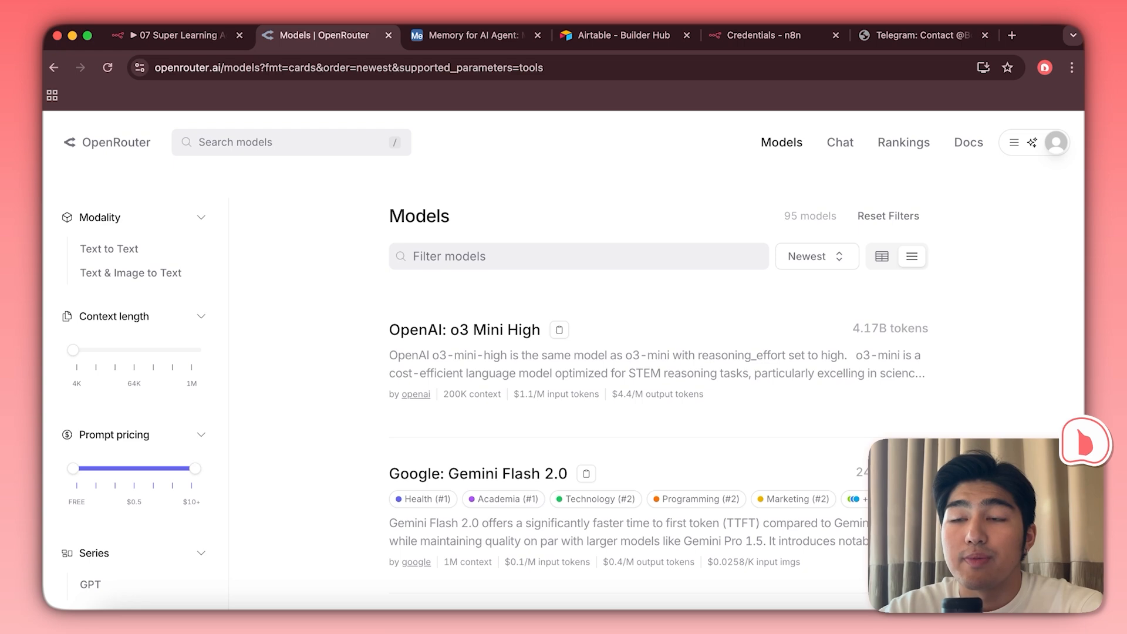
{"action": "scroll", "coordinate": [469, 317], "scroll_direction": "down", "scroll_amount": 5}
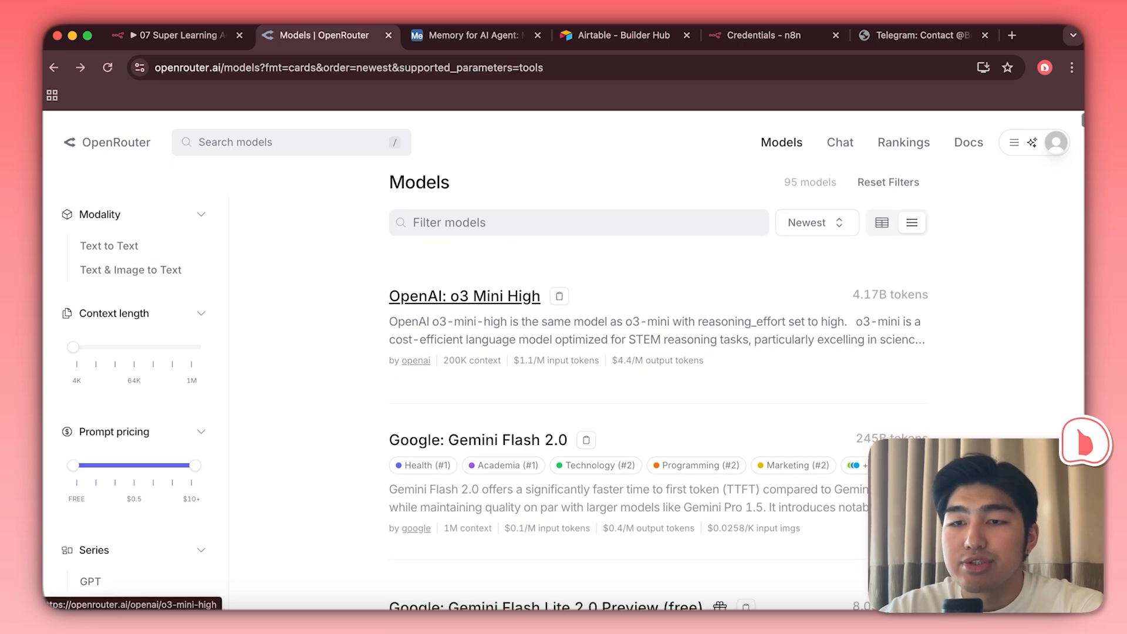
{"action": "scroll", "coordinate": [470, 285], "scroll_direction": "up", "scroll_amount": 5}
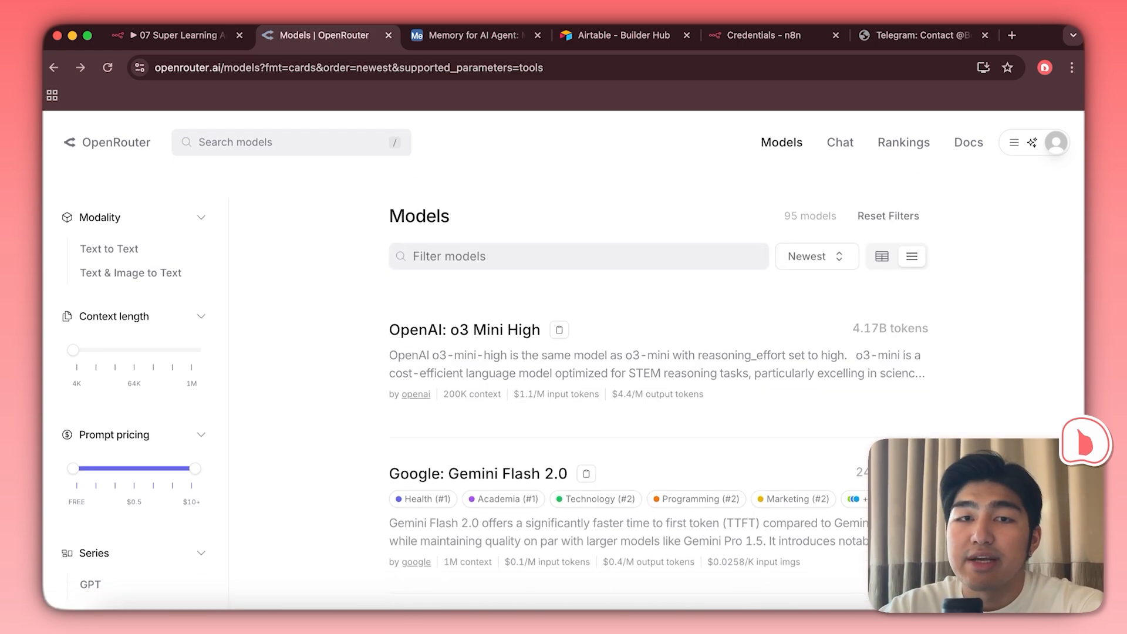
{"action": "mouse_move", "coordinate": [1034, 142]}
{"action": "left_click", "coordinate": [1006, 177]}
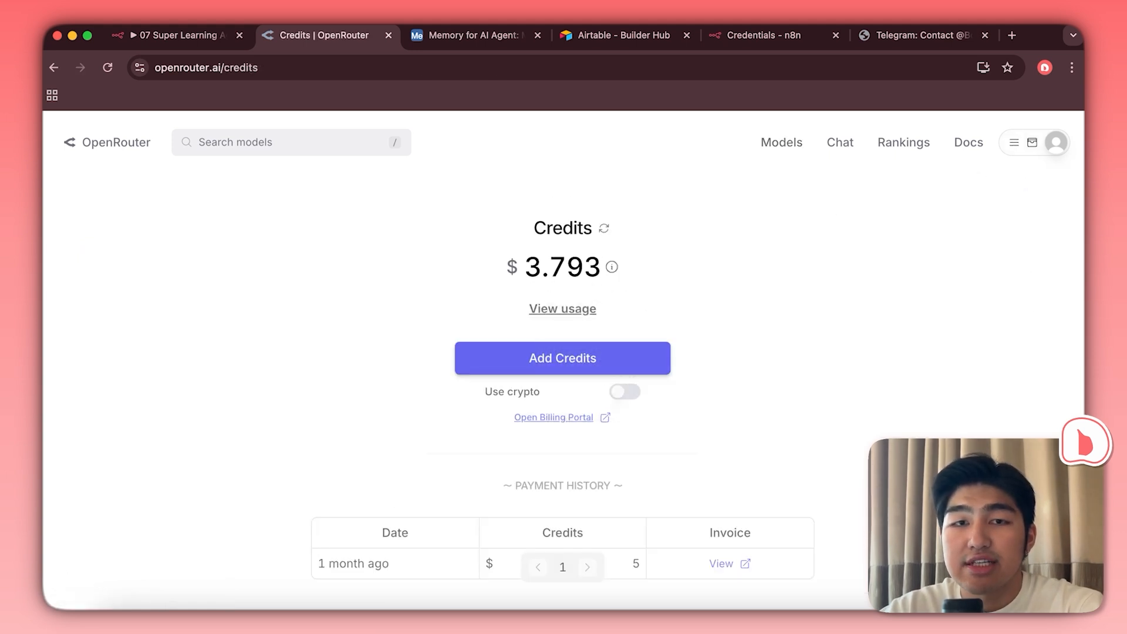
{"action": "mouse_move", "coordinate": [1034, 142]}
{"action": "left_click", "coordinate": [1000, 213]}
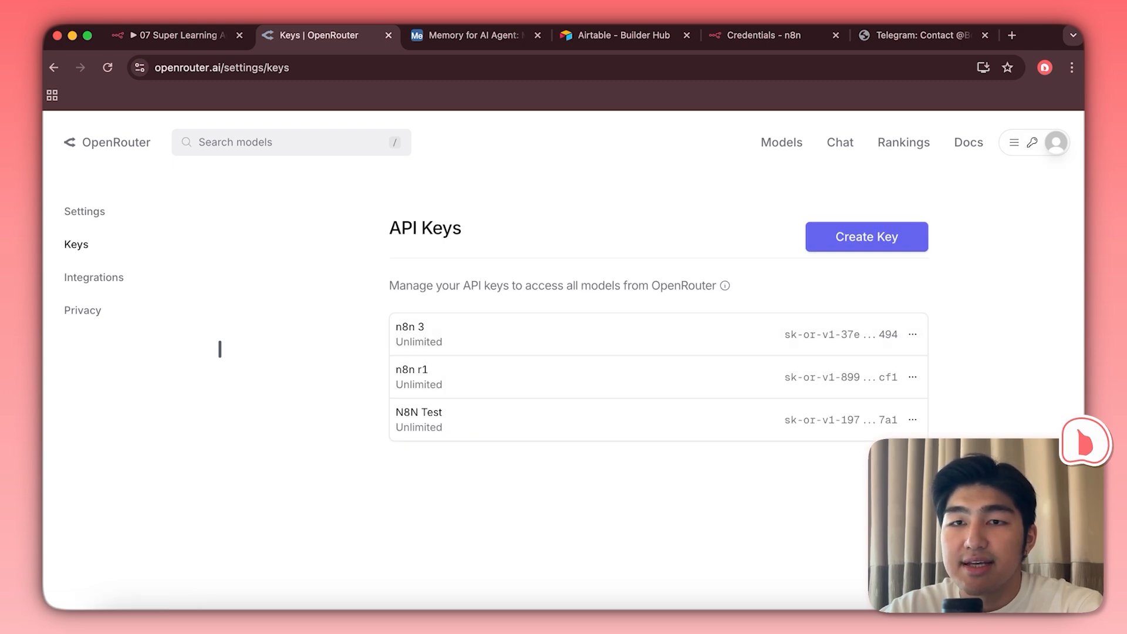
- Search the n8n credentials for "openr" and examine the OpenRouter account's connection settings
{"action": "left_click", "coordinate": [763, 35]}
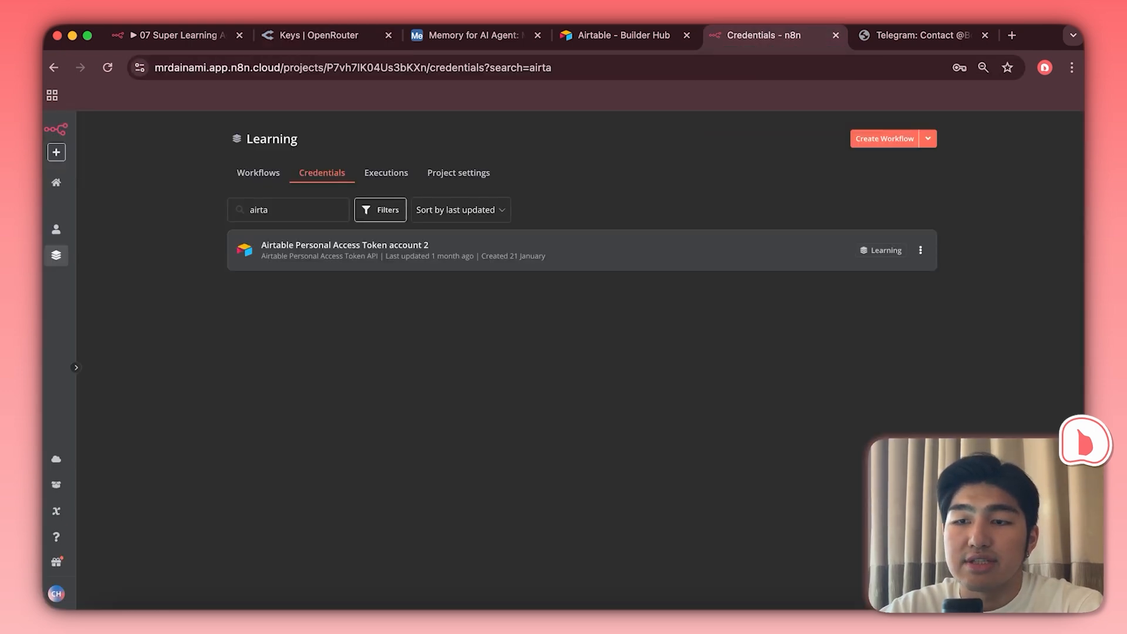
{"action": "key", "text": "super+a"}
{"action": "key", "text": "BackSpace"}
{"action": "type", "text": "openr"}
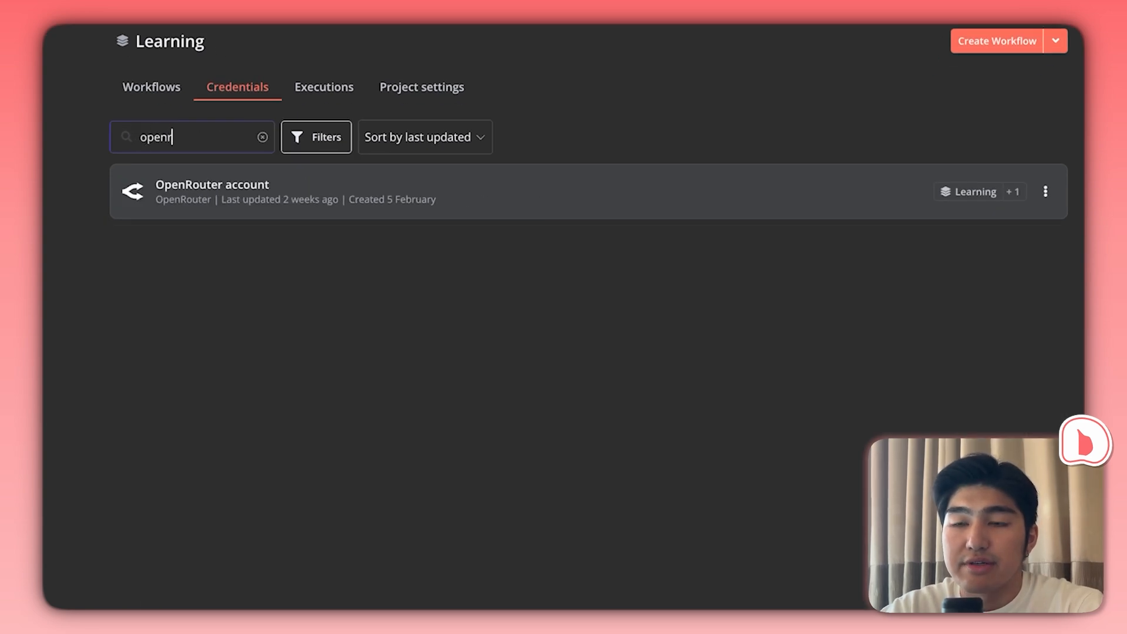
{"action": "left_click", "coordinate": [212, 191]}
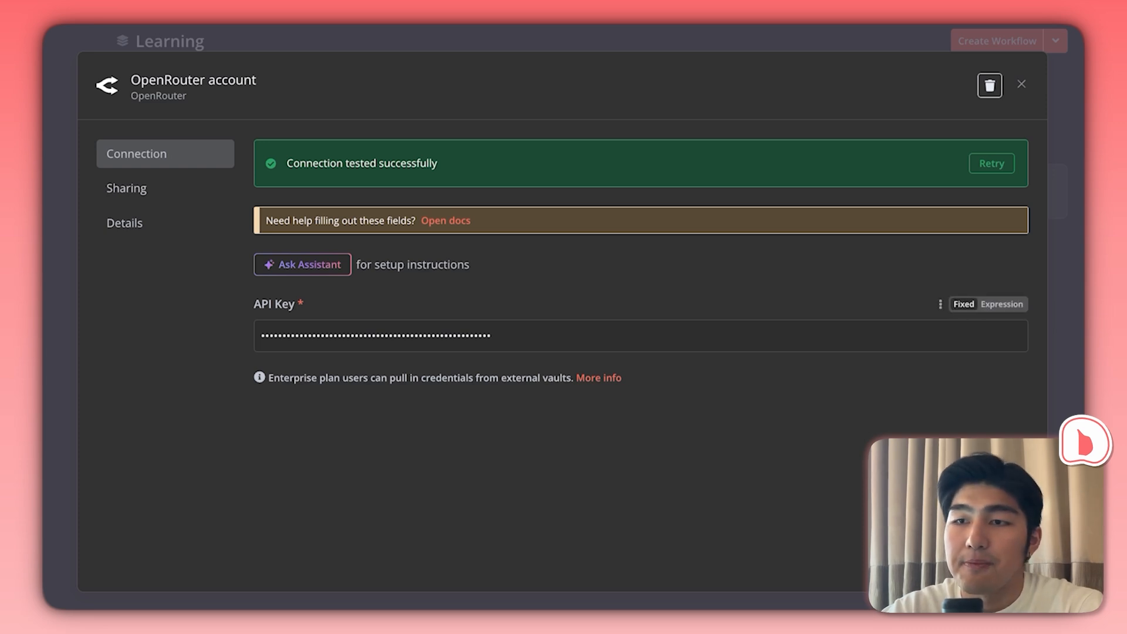
{"action": "key", "text": "Escape"}
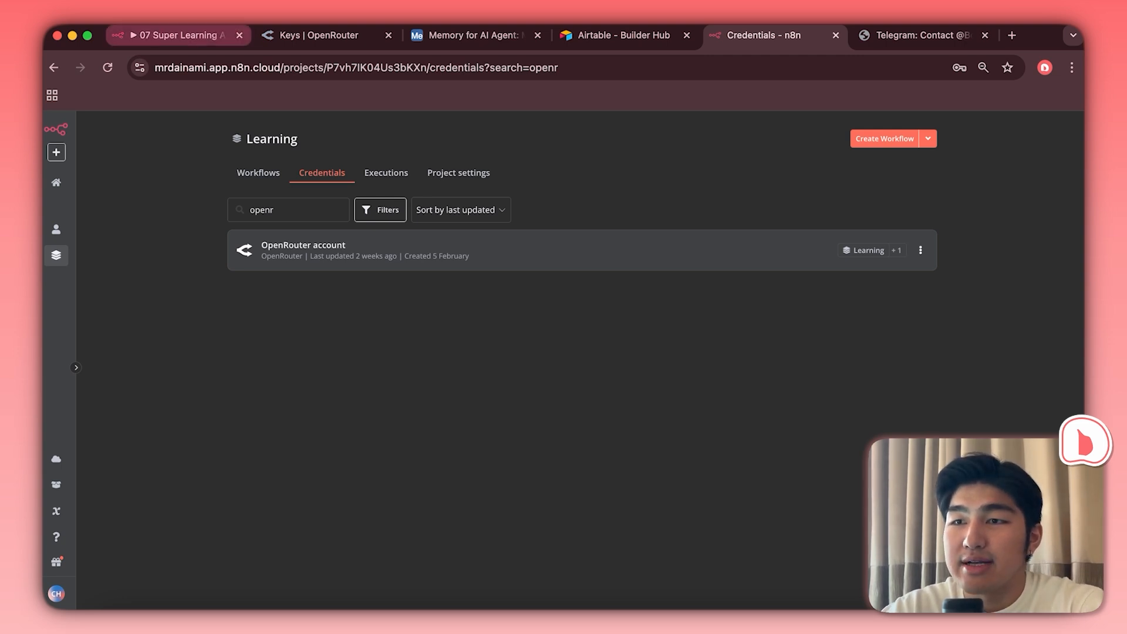
- In the Airtable Memory for AI Agent base, inspect the field settings of the Memory and Category columns
{"action": "left_click", "coordinate": [176, 36]}
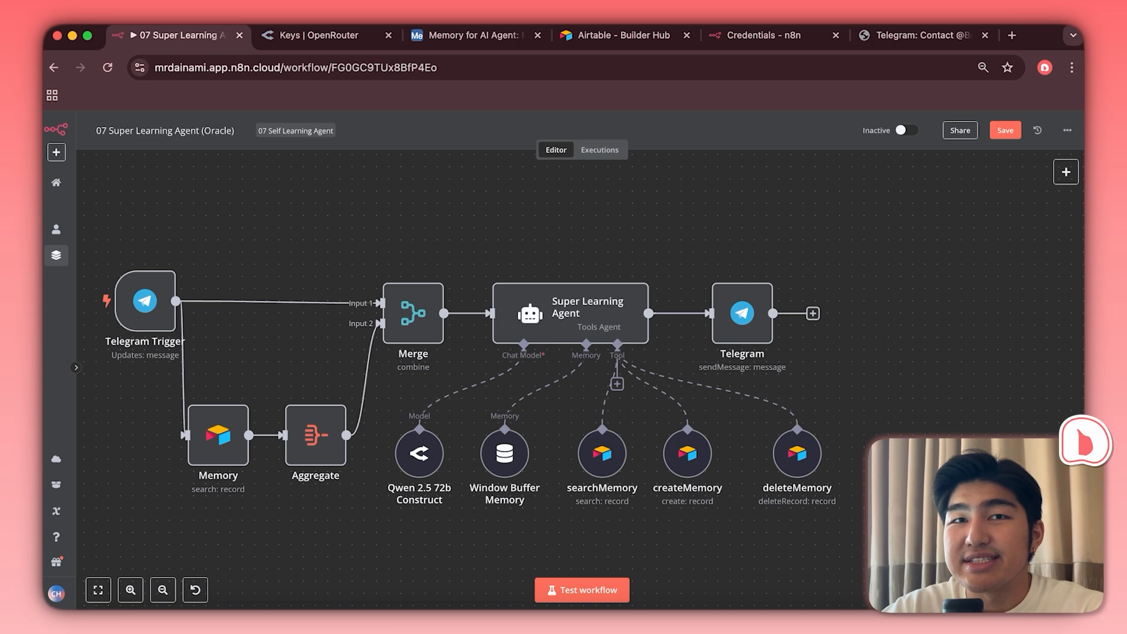
{"action": "left_click", "coordinate": [469, 35]}
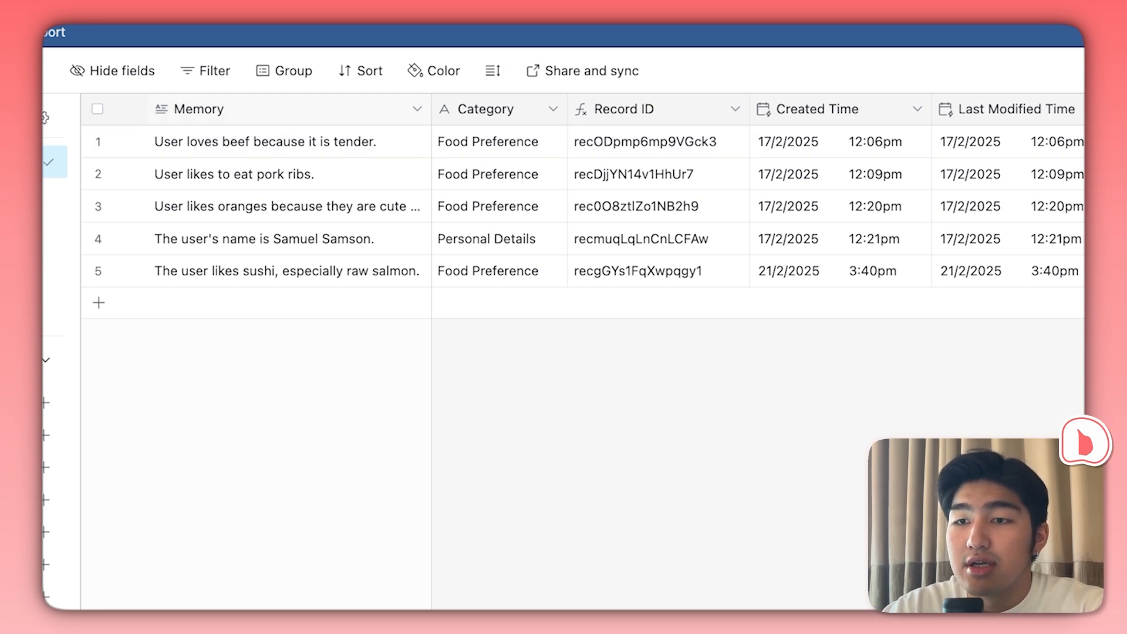
{"action": "double_click", "coordinate": [289, 109]}
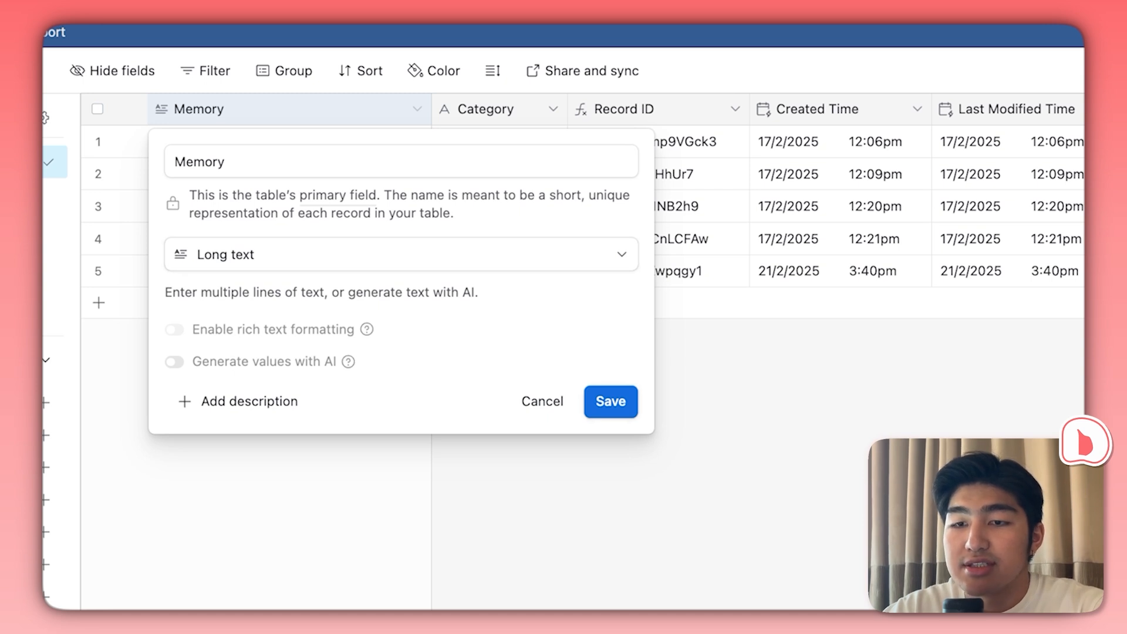
{"action": "key", "text": "Escape"}
{"action": "double_click", "coordinate": [499, 109]}
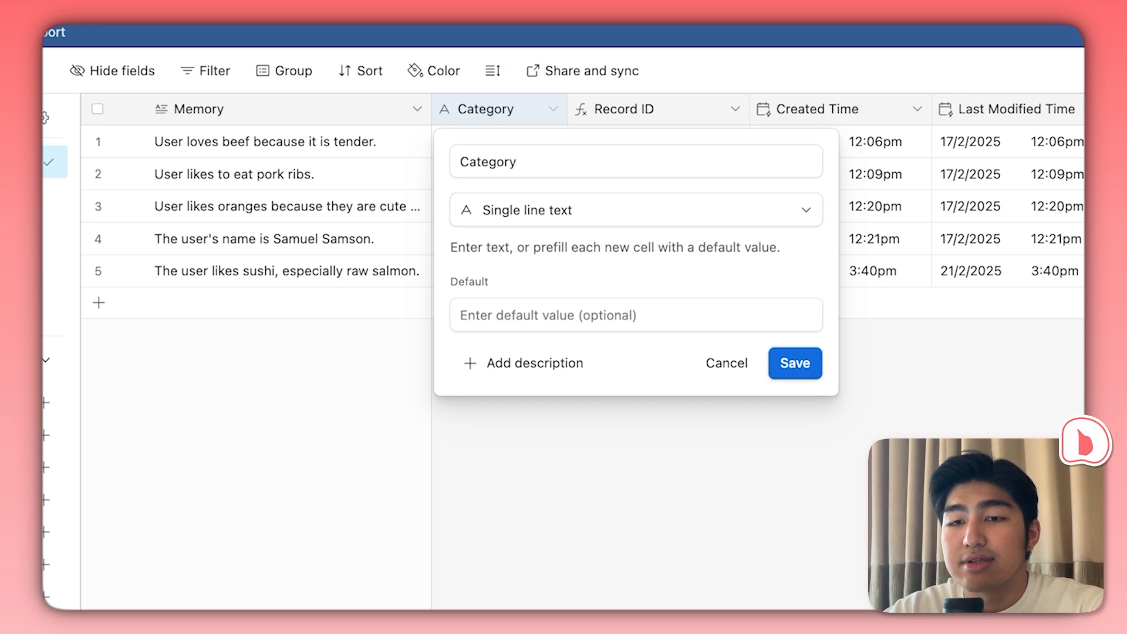
{"action": "key", "text": "Escape"}
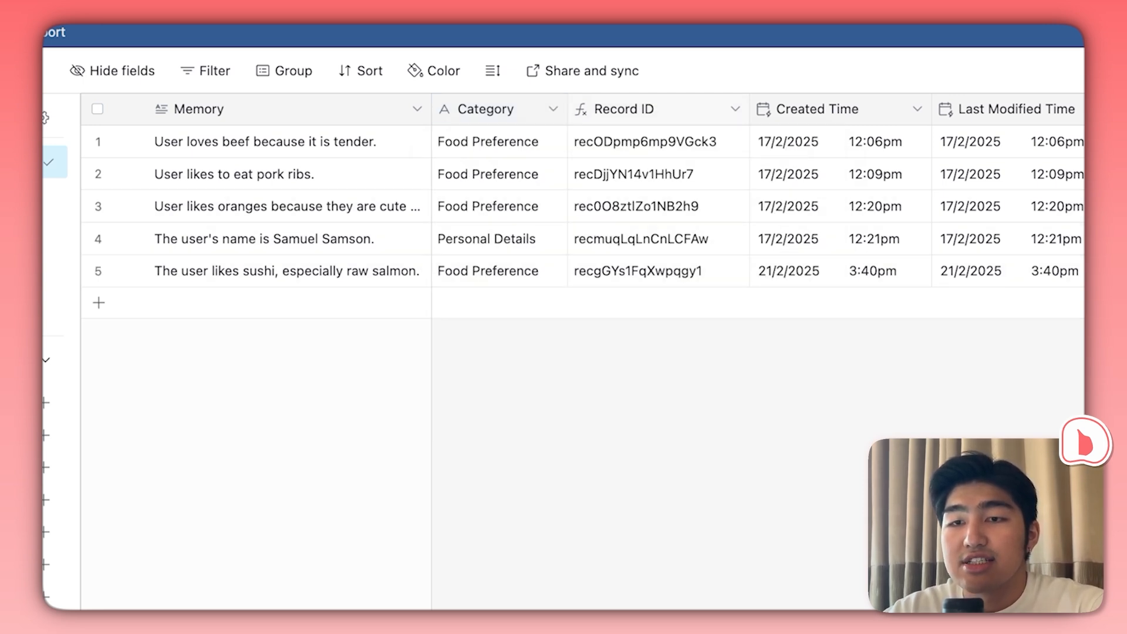
- Set the Record ID field's type to Formula with the formula RECORD_ID() and save the field
{"action": "double_click", "coordinate": [657, 108]}
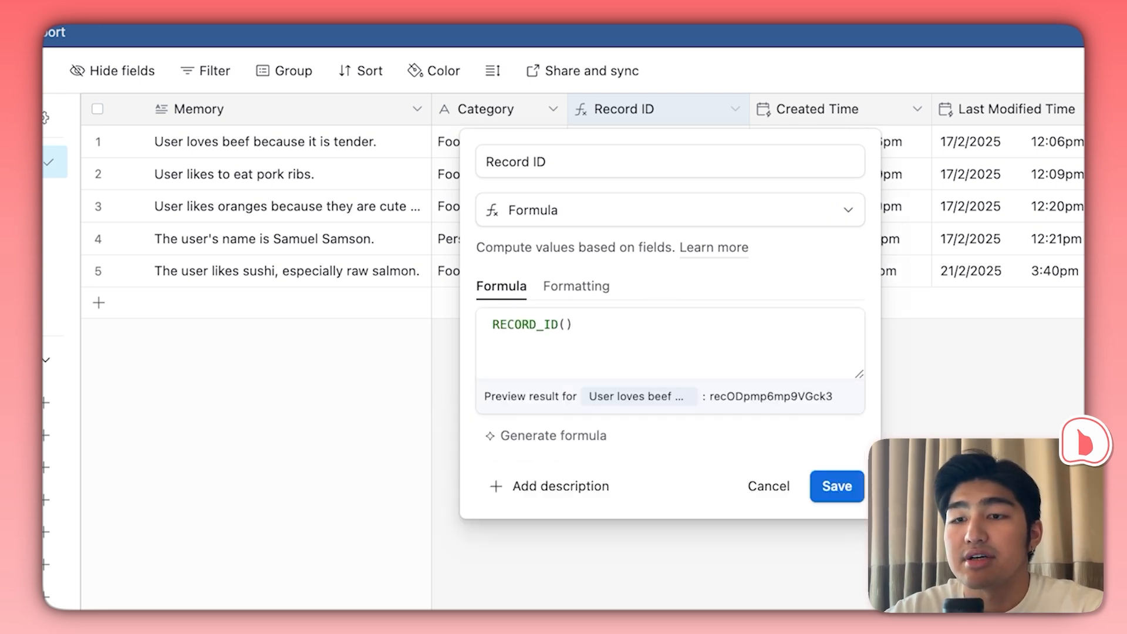
{"action": "left_click", "coordinate": [669, 210]}
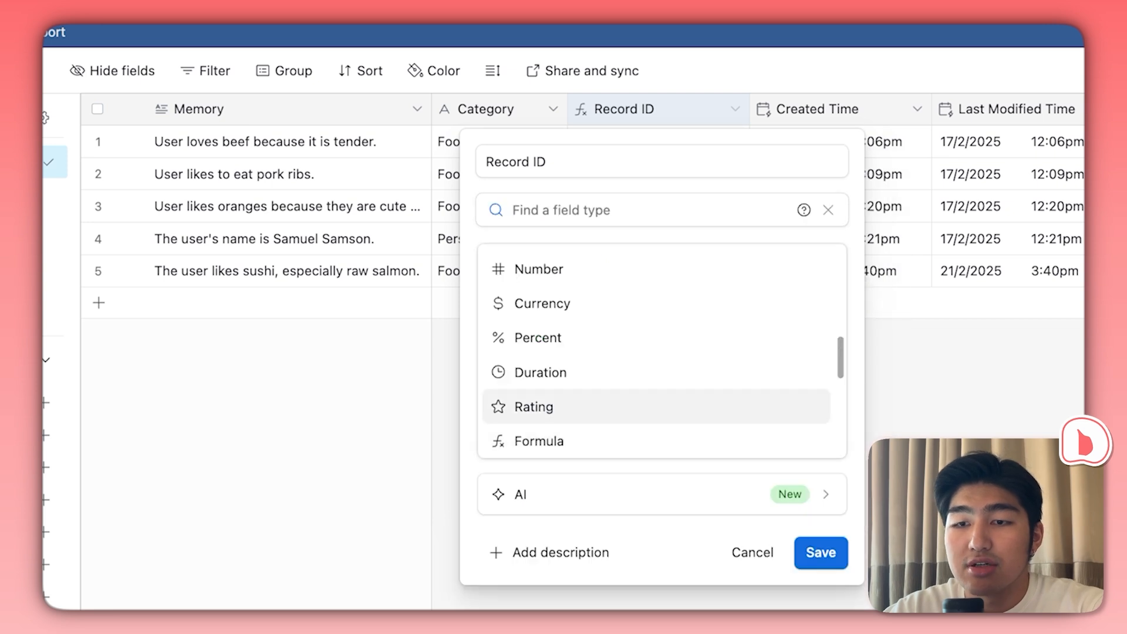
{"action": "left_click", "coordinate": [656, 440]}
{"action": "left_click", "coordinate": [572, 325]}
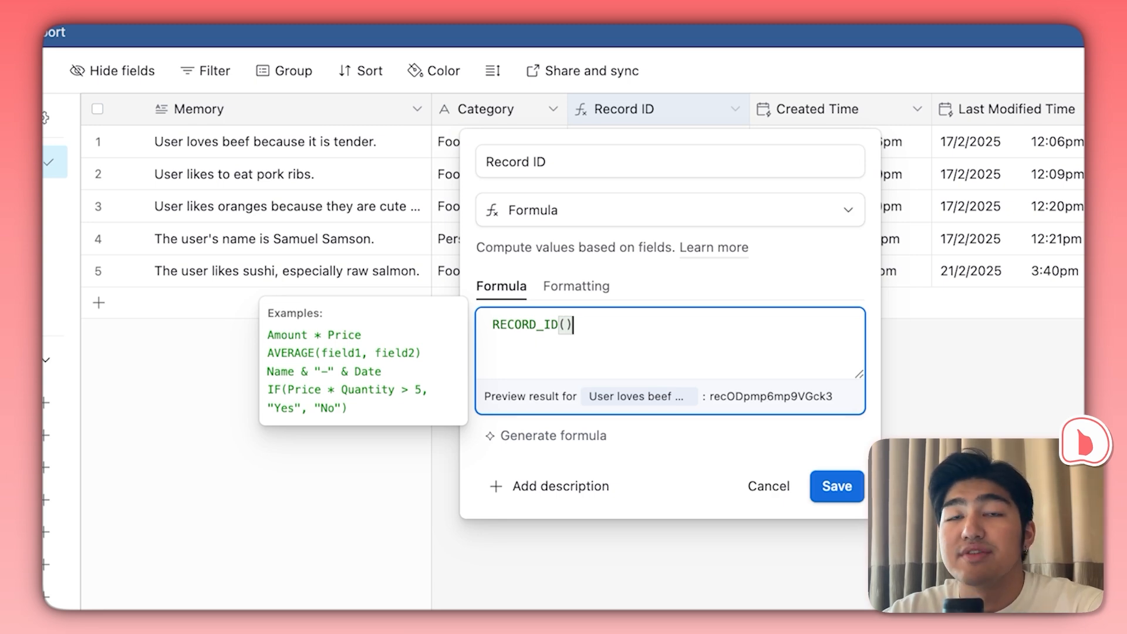
{"action": "key", "text": "Return"}
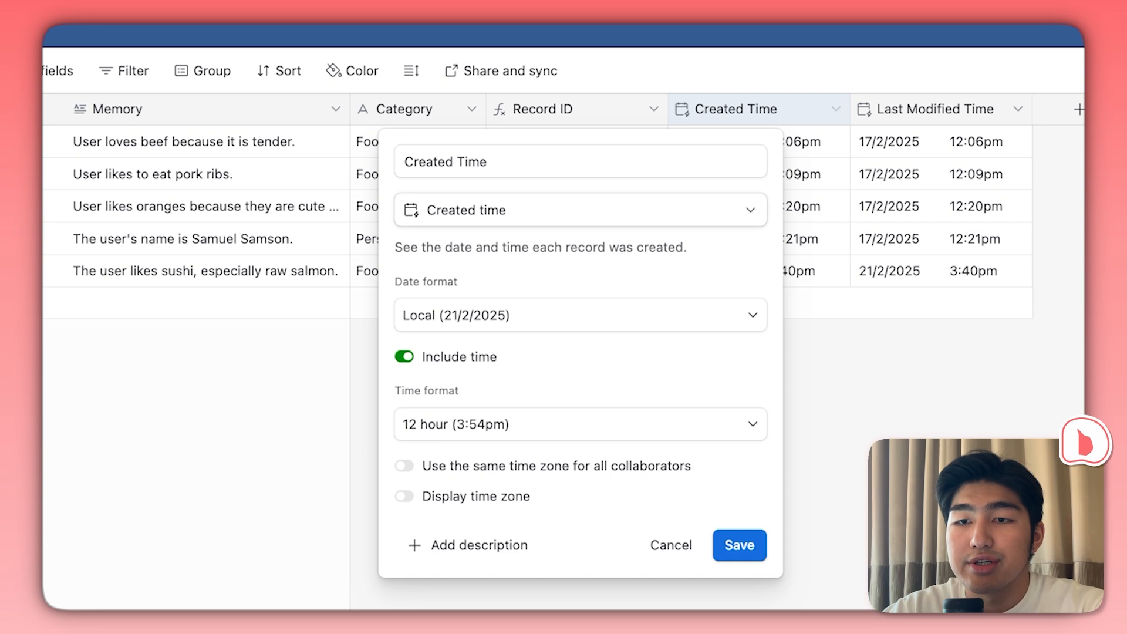
- Set the Created Time field's type to Created time and save the field
{"action": "left_click", "coordinate": [580, 209]}
{"action": "left_click", "coordinate": [574, 441]}
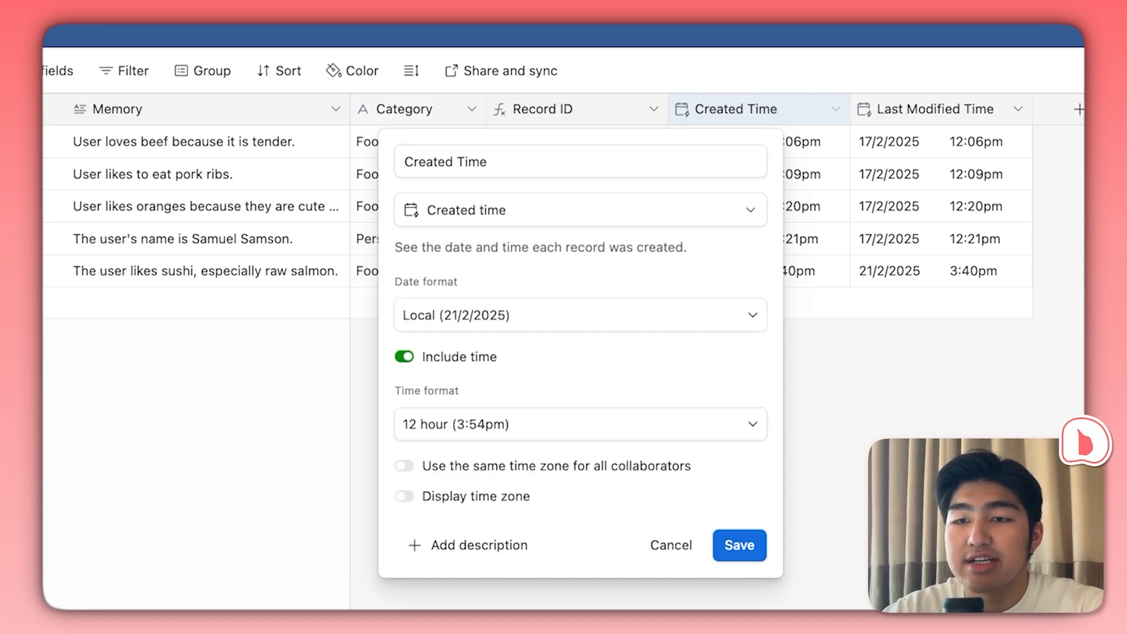
{"action": "left_click", "coordinate": [739, 545]}
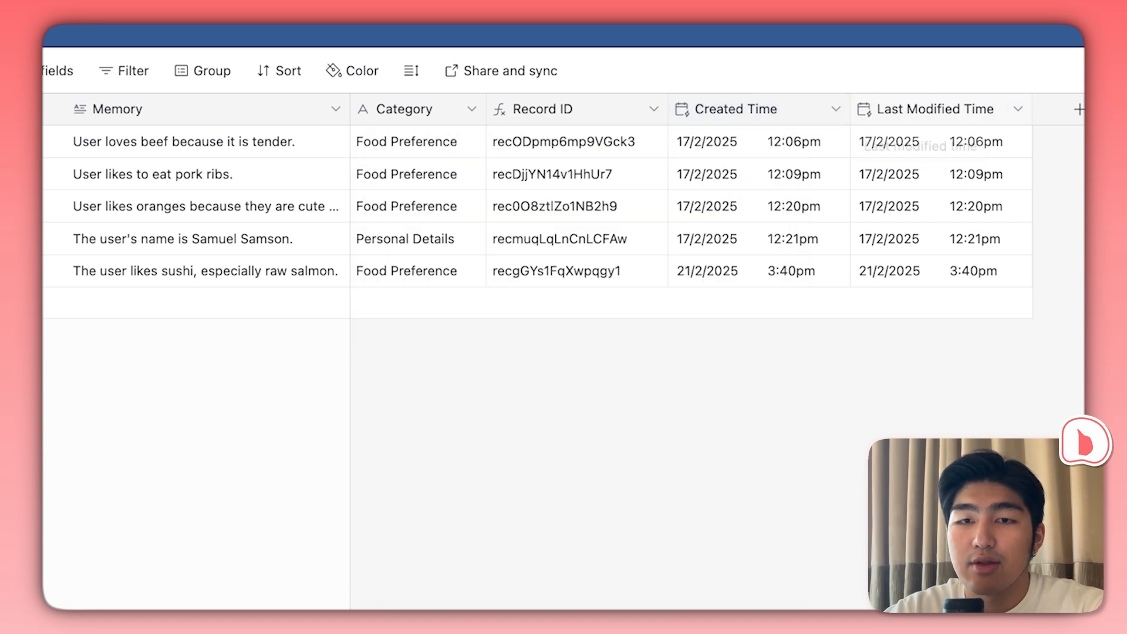
- Set the Last Modified Time field's type to Last modified time and save the field
{"action": "double_click", "coordinate": [935, 109]}
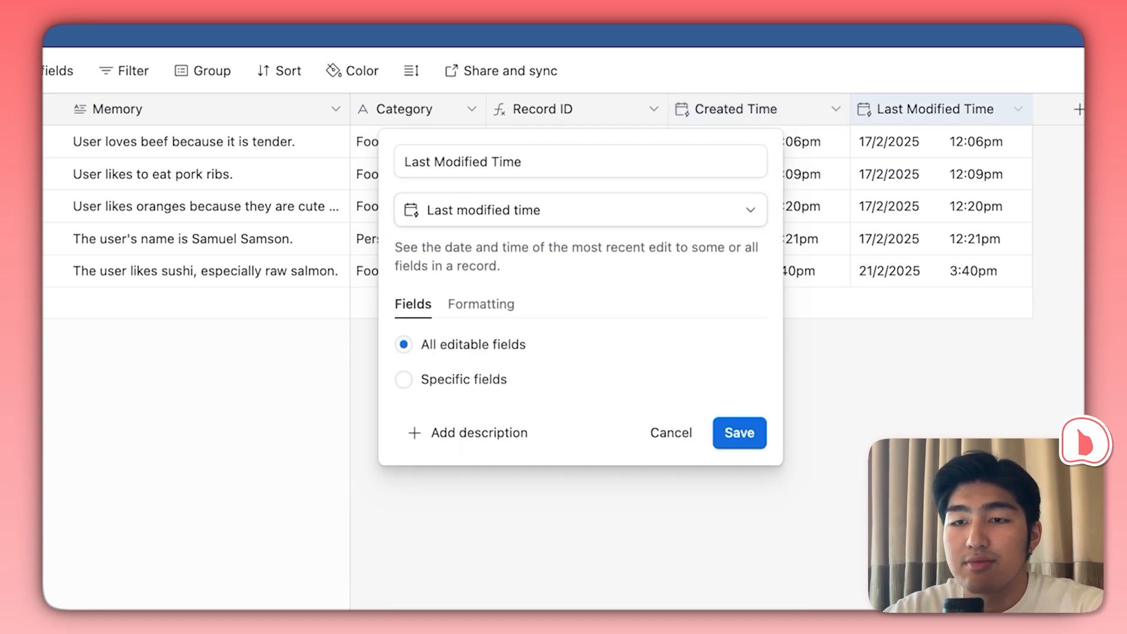
{"action": "left_click", "coordinate": [579, 210]}
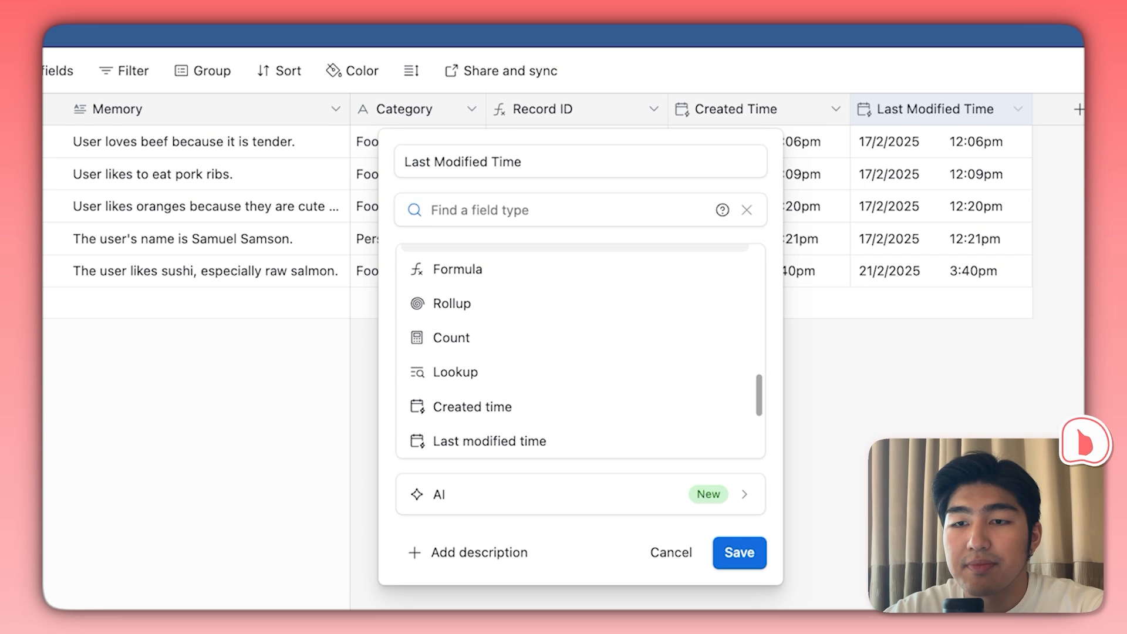
{"action": "left_click", "coordinate": [490, 440]}
{"action": "key", "text": "Return"}
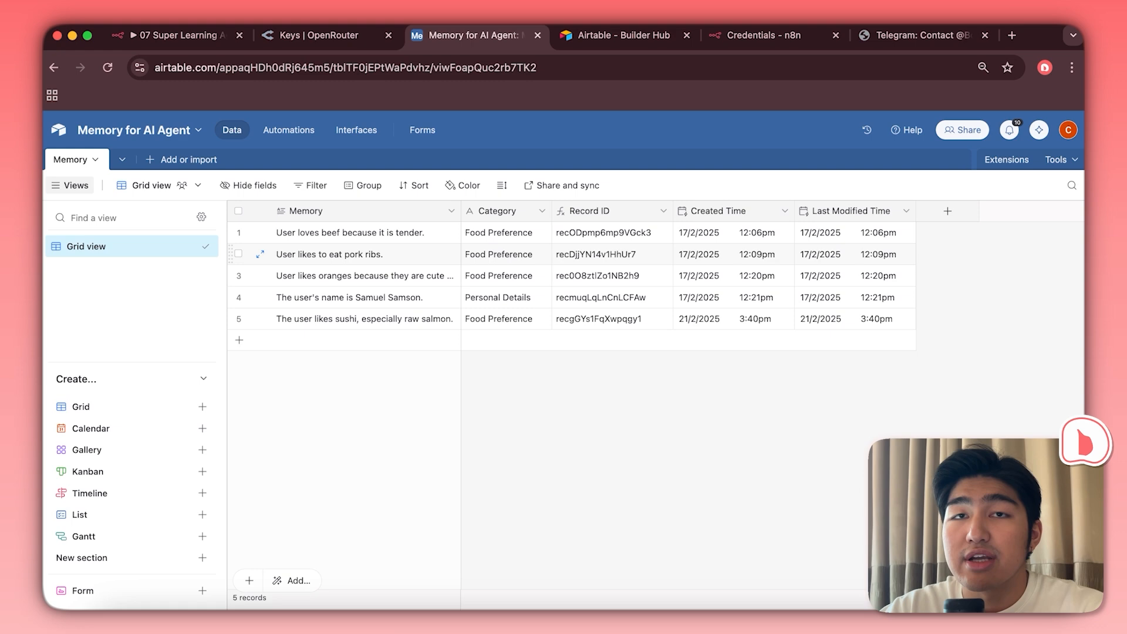
- In the n8n workflow, move the Telegram Trigger node slightly farther from the Merge node and review its parameters
{"action": "left_click", "coordinate": [176, 35]}
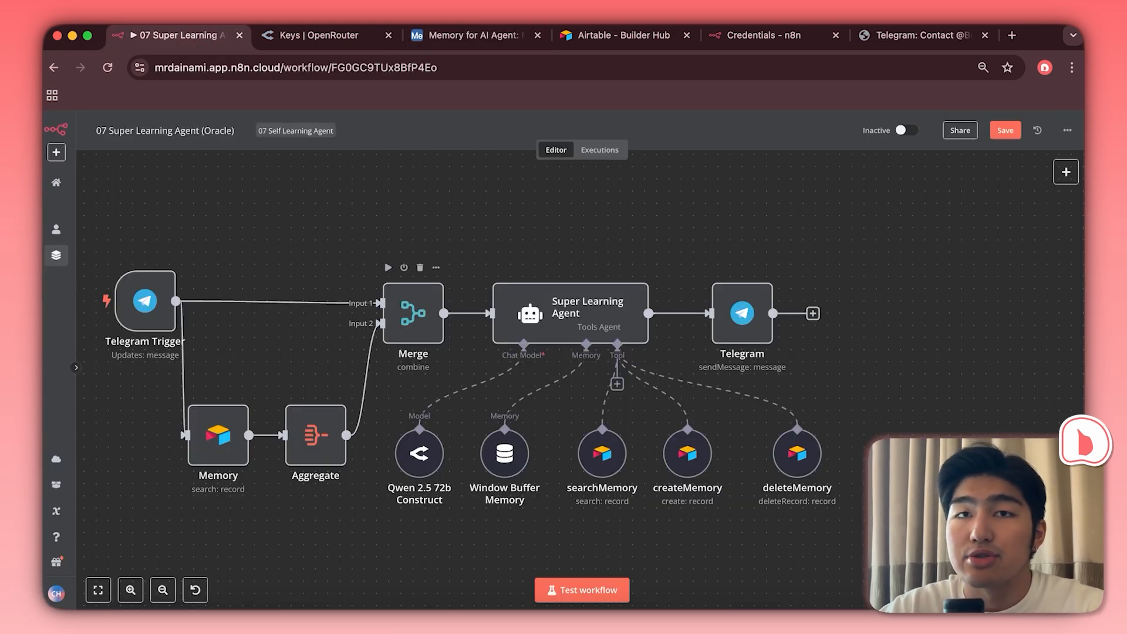
{"action": "scroll", "coordinate": [529, 376], "scroll_direction": "left", "scroll_amount": 3}
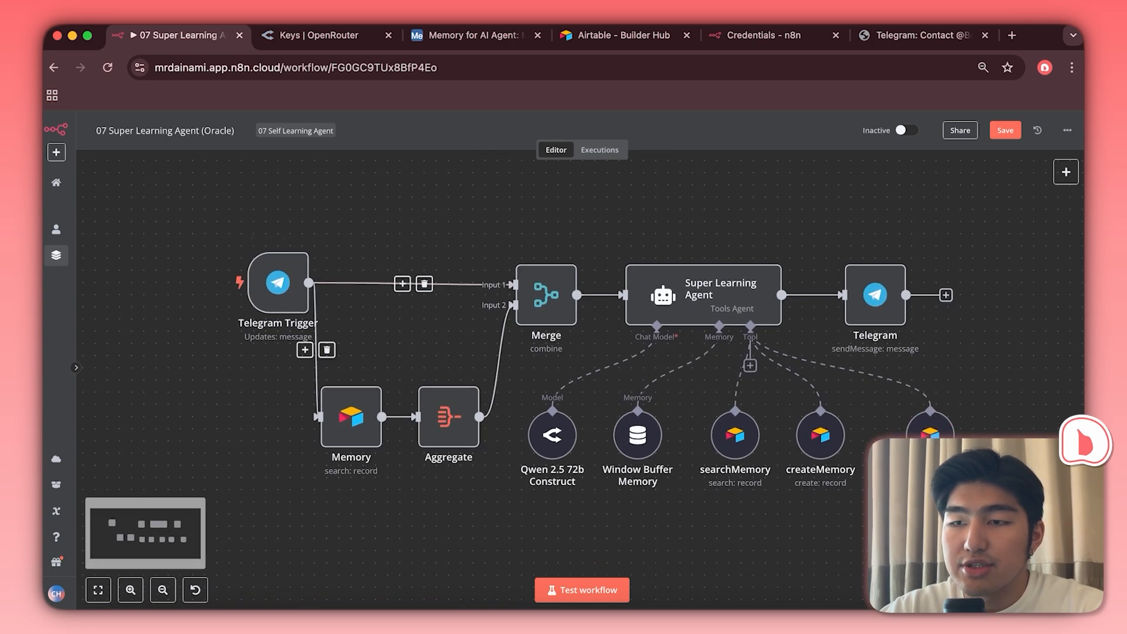
{"action": "mouse_move", "coordinate": [278, 282]}
{"action": "left_mouse_down"}
{"action": "mouse_move", "coordinate": [337, 282]}
{"action": "mouse_move", "coordinate": [266, 283]}
{"action": "left_mouse_up"}
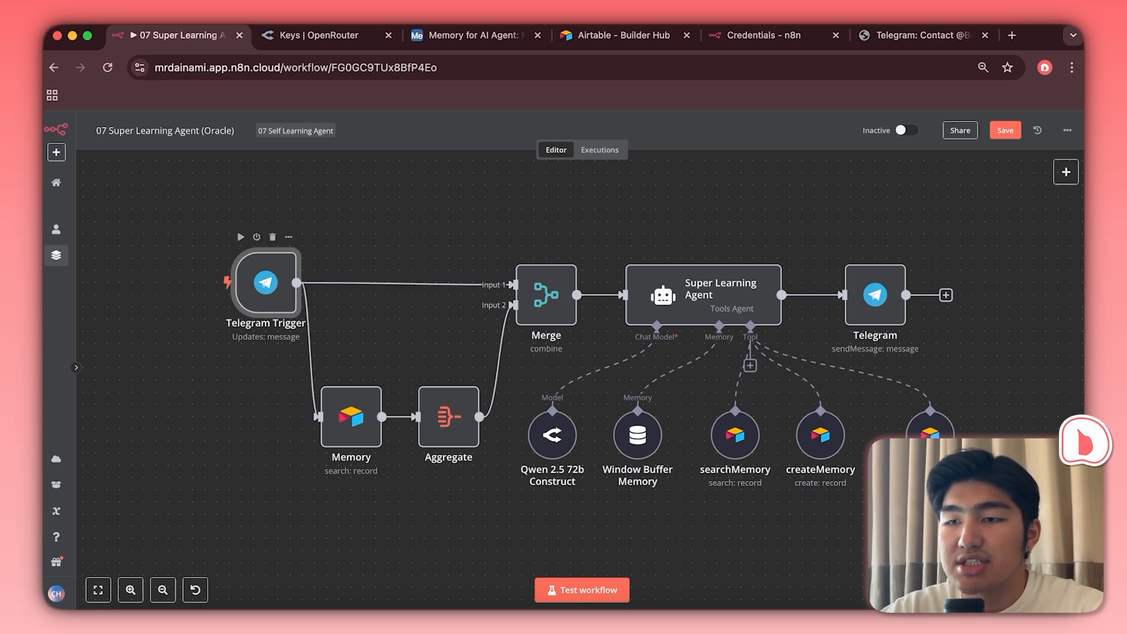
{"action": "double_click", "coordinate": [266, 282]}
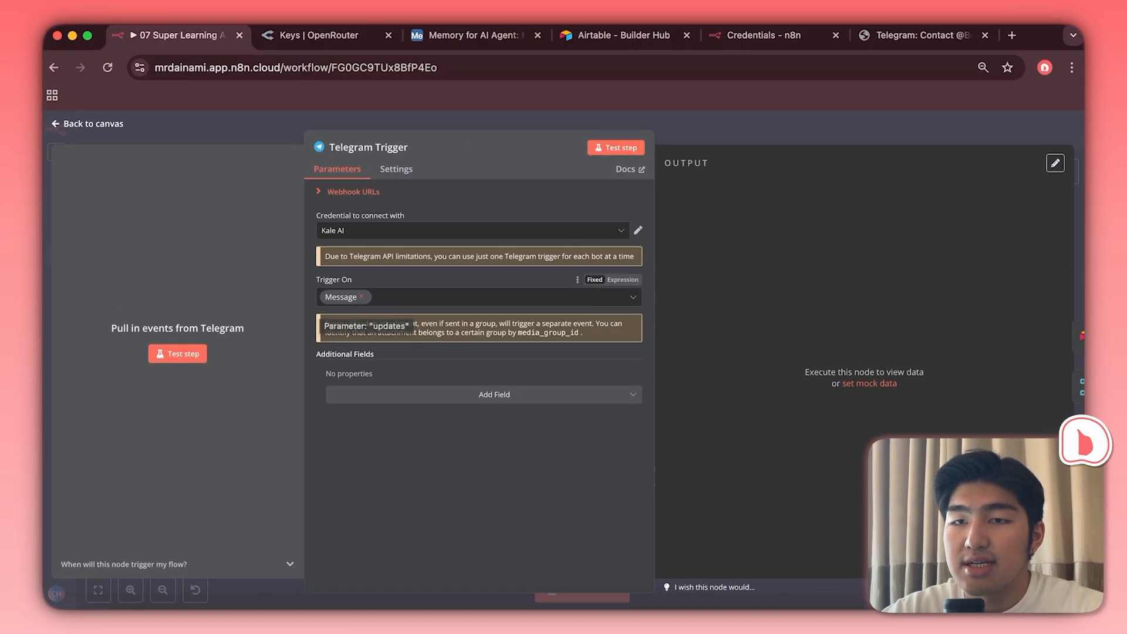
{"action": "key", "text": "Escape"}
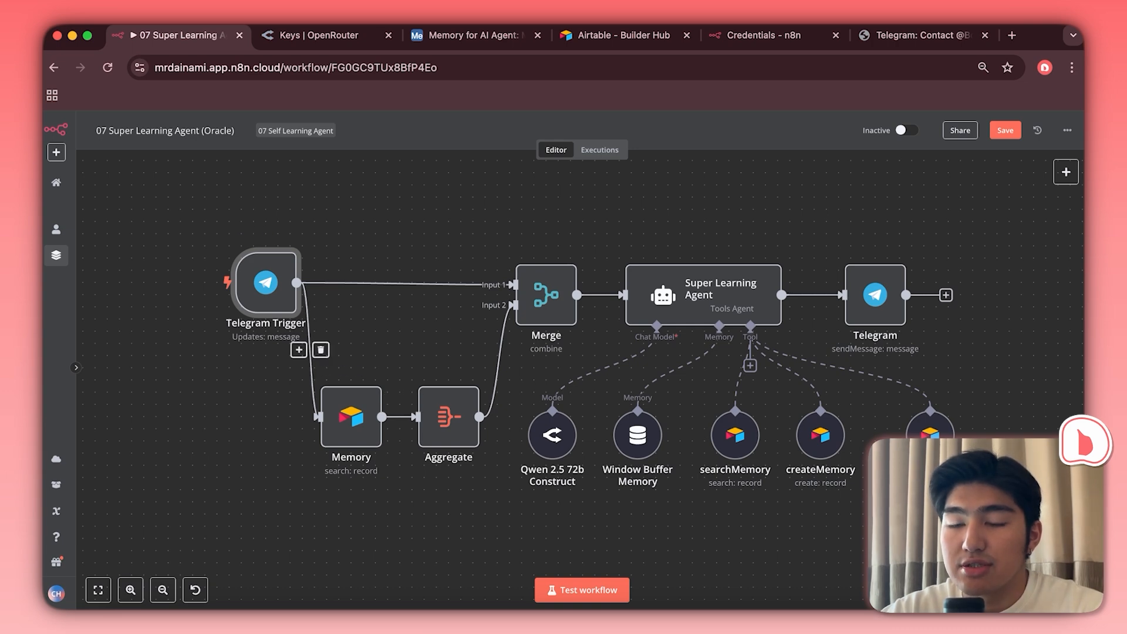
- Examine the Airtable Memory node's record search settings and limit, and look over the matching Memory table in Airtable
{"action": "double_click", "coordinate": [351, 416]}
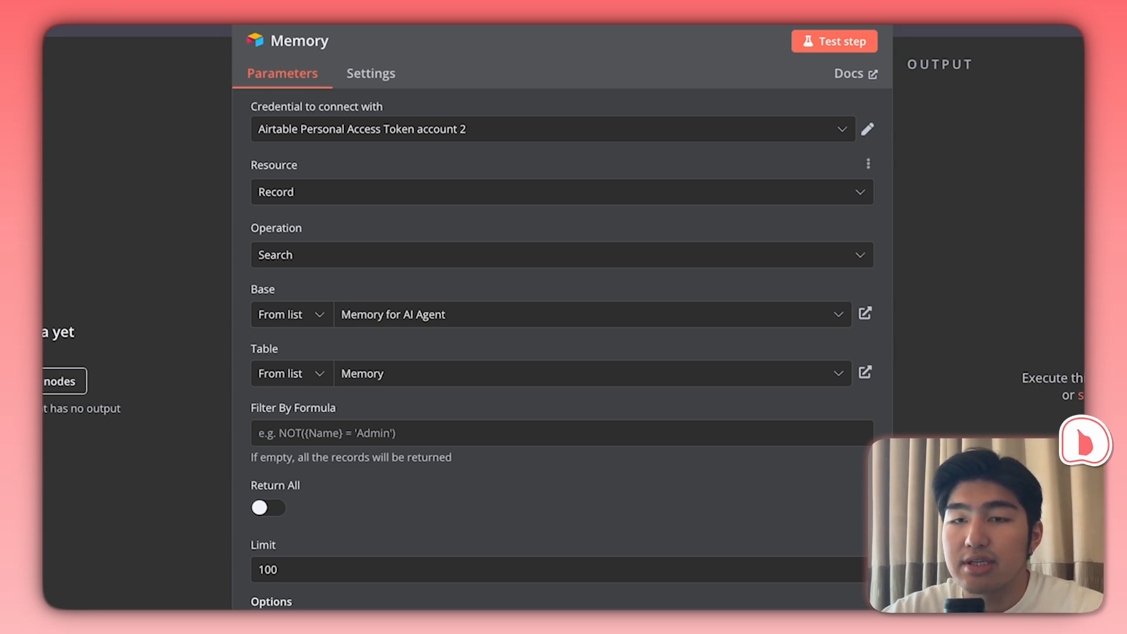
{"action": "scroll", "coordinate": [563, 194], "scroll_direction": "down", "scroll_amount": 1}
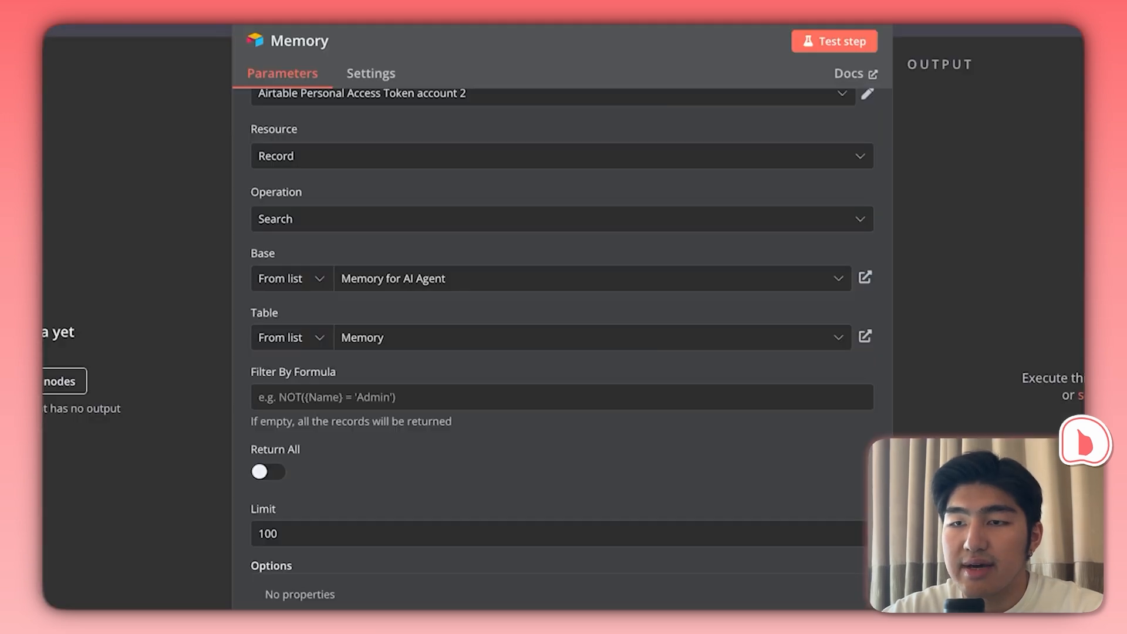
{"action": "scroll", "coordinate": [553, 352], "scroll_direction": "down", "scroll_amount": 2}
{"action": "left_click", "coordinate": [304, 441]}
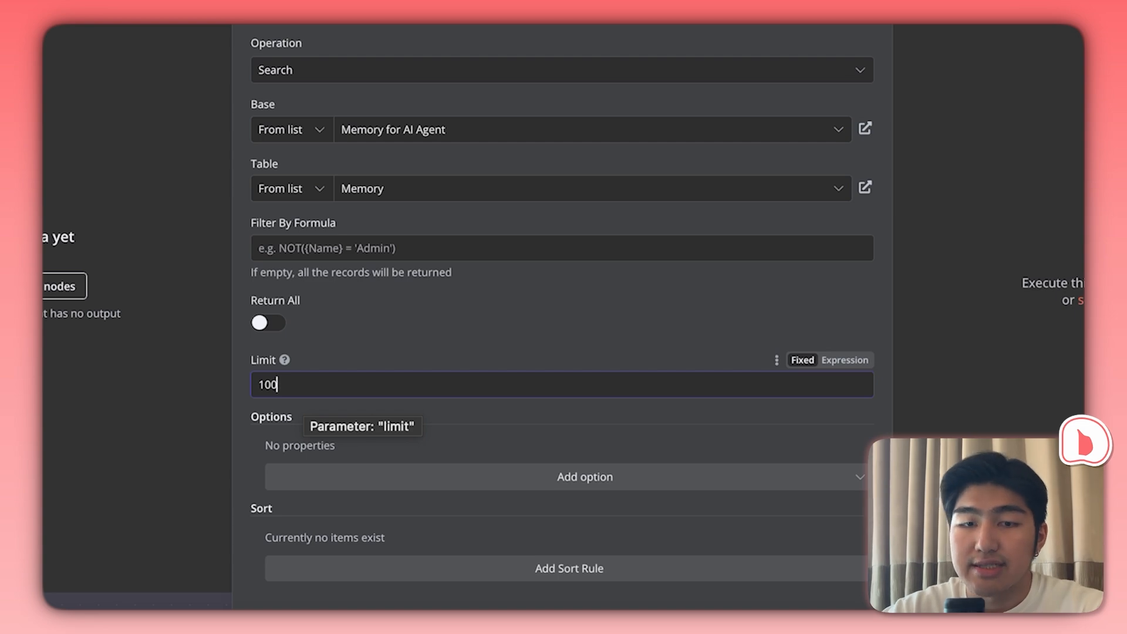
{"action": "scroll", "coordinate": [563, 317], "scroll_direction": "up", "scroll_amount": 2}
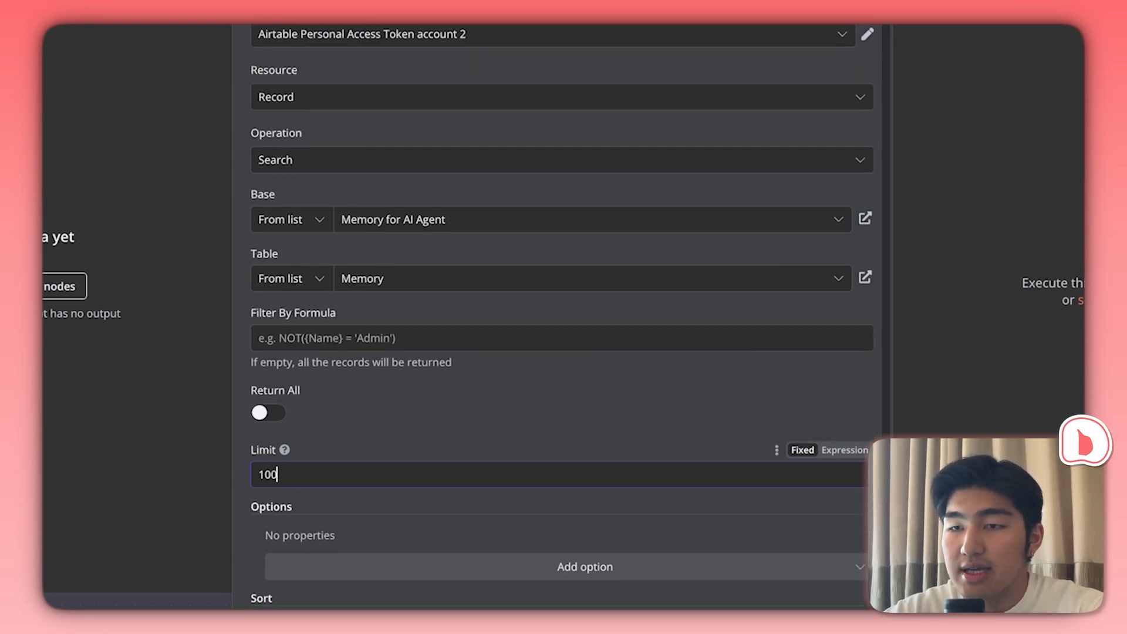
{"action": "key", "text": "Escape"}
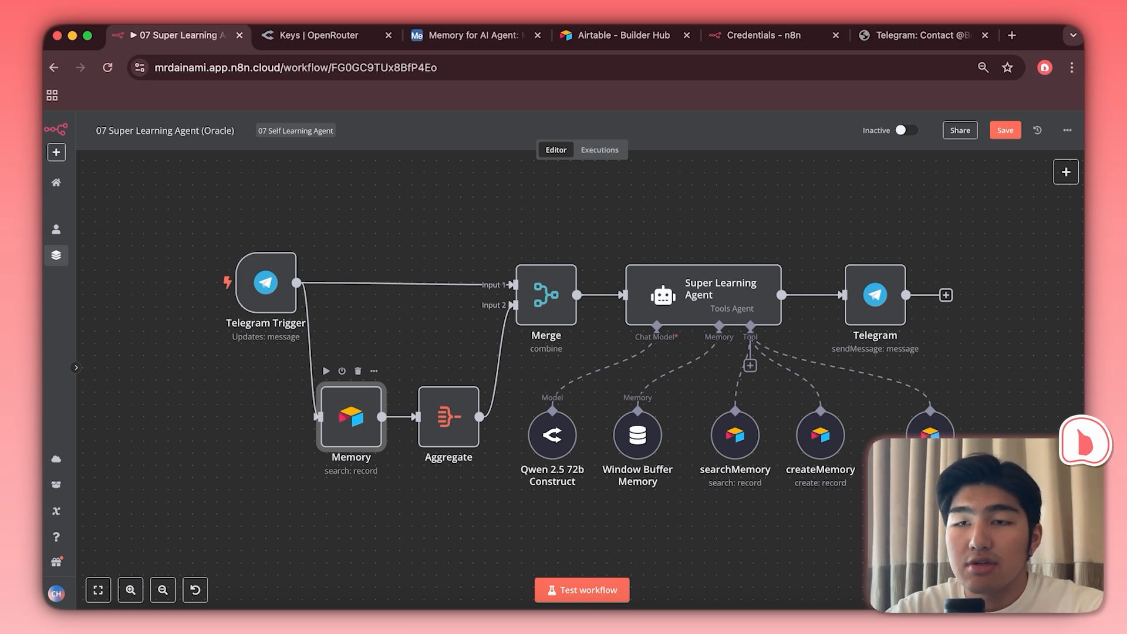
{"action": "left_click", "coordinate": [473, 35]}
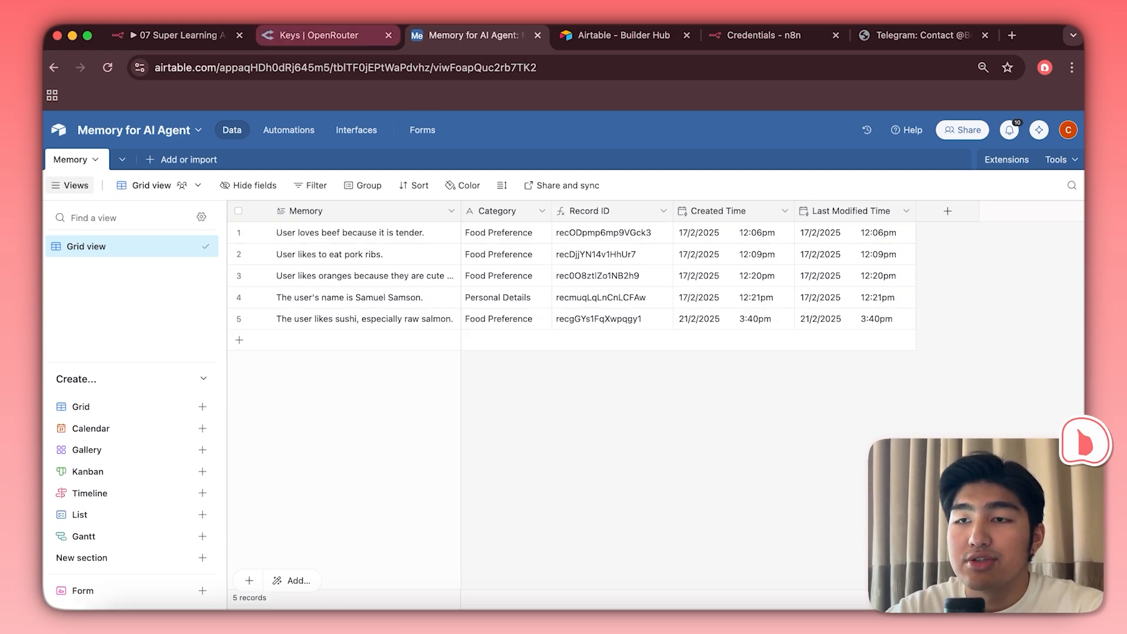
{"action": "key", "text": "super+Tab"}
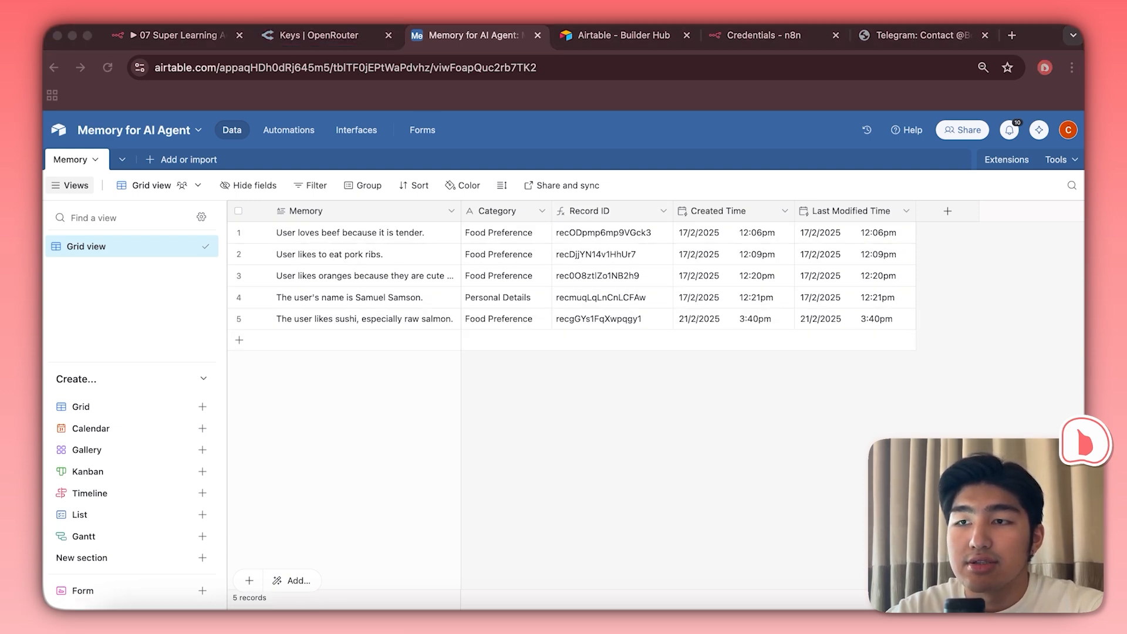
- In the n8n workflow's Aggregate node, select Individual Fields as the aggregation mode and review the fields to aggregate
{"action": "left_click", "coordinate": [178, 35]}
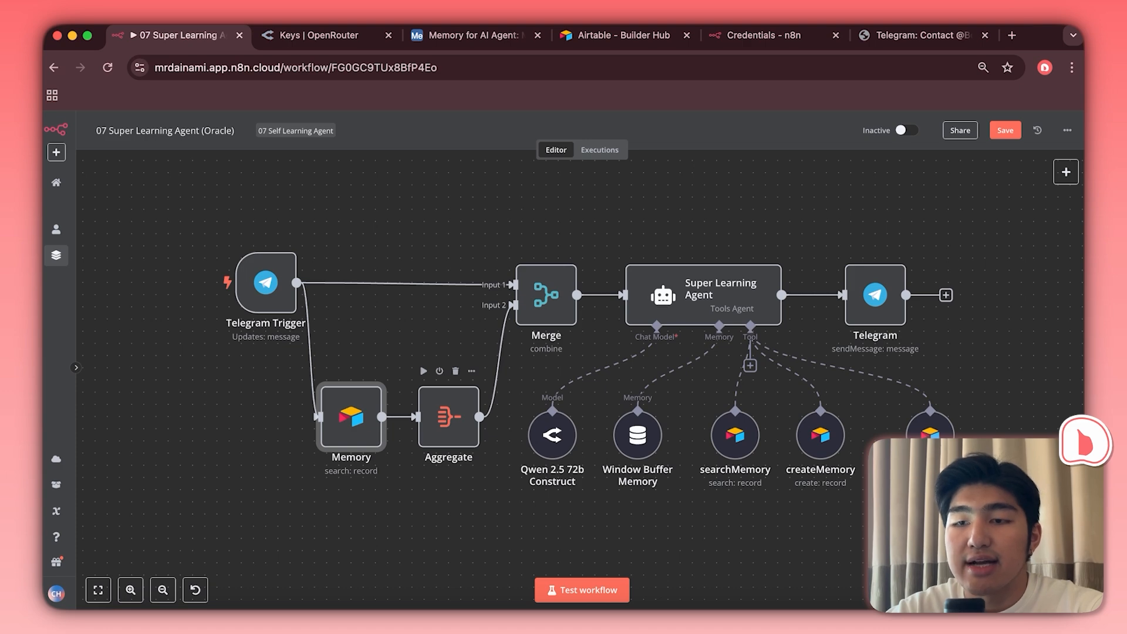
{"action": "double_click", "coordinate": [448, 417]}
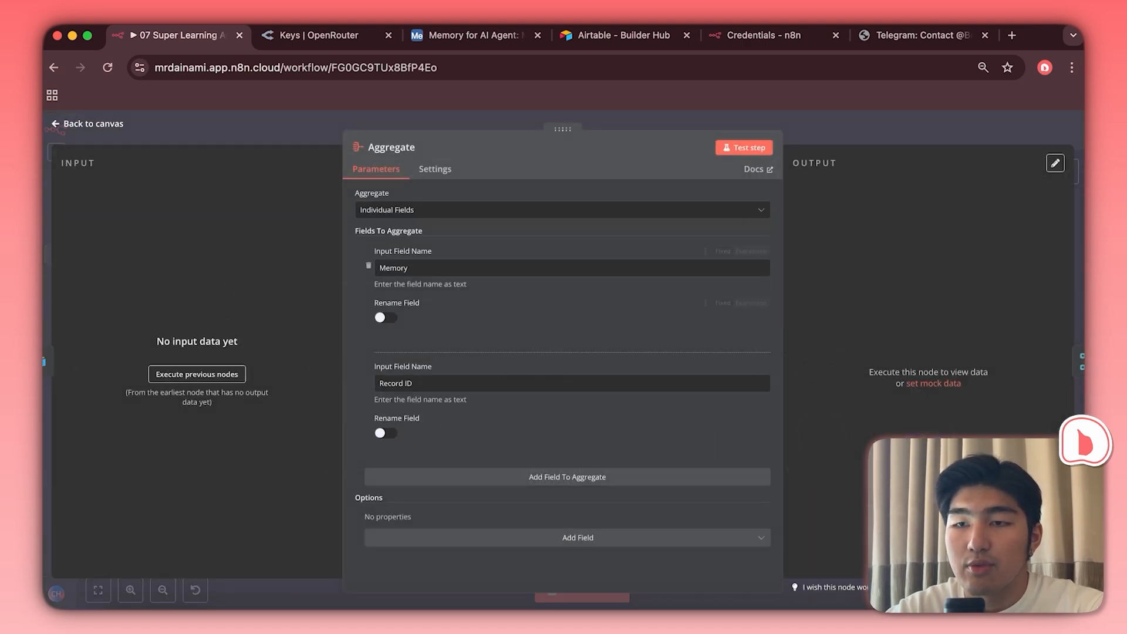
{"action": "left_click", "coordinate": [562, 210]}
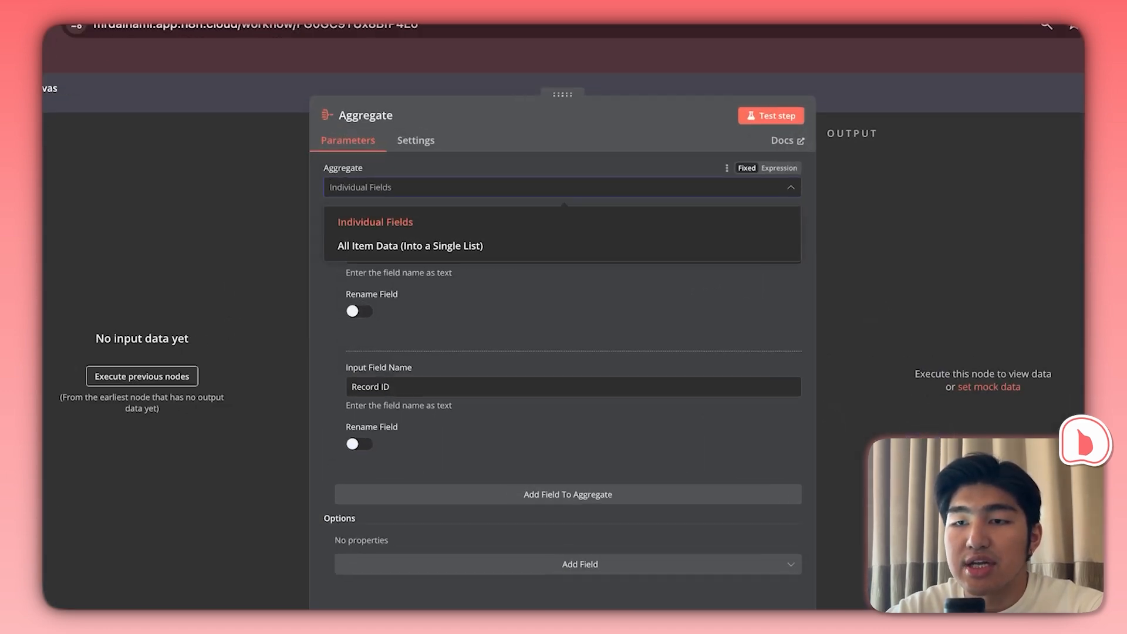
{"action": "left_click", "coordinate": [375, 222]}
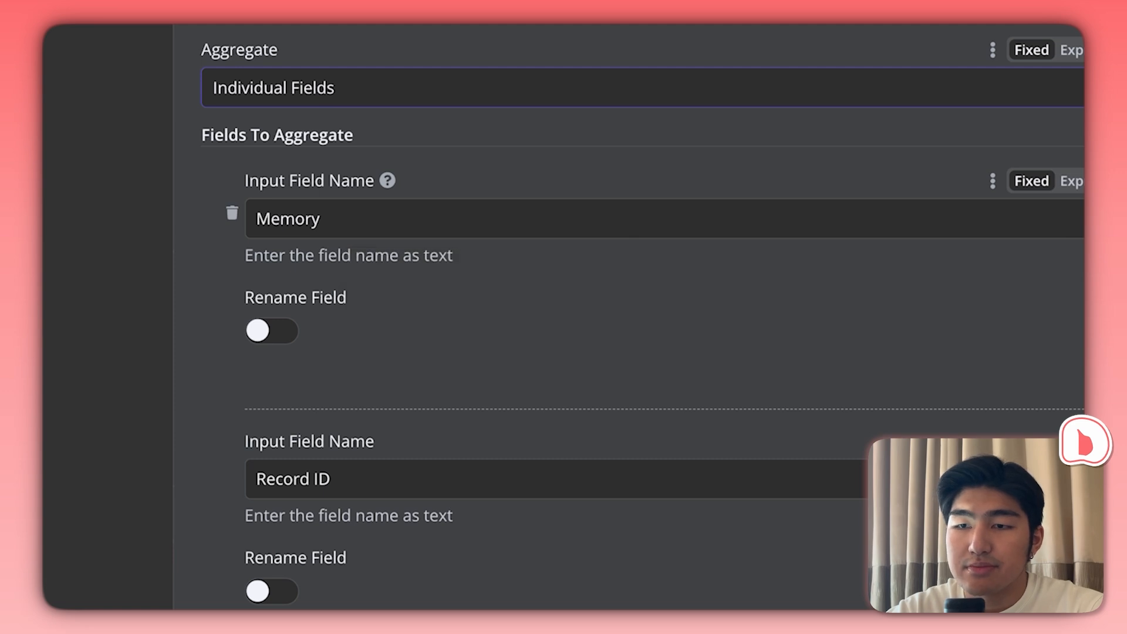
{"action": "scroll", "coordinate": [643, 317], "scroll_direction": "down", "scroll_amount": 3}
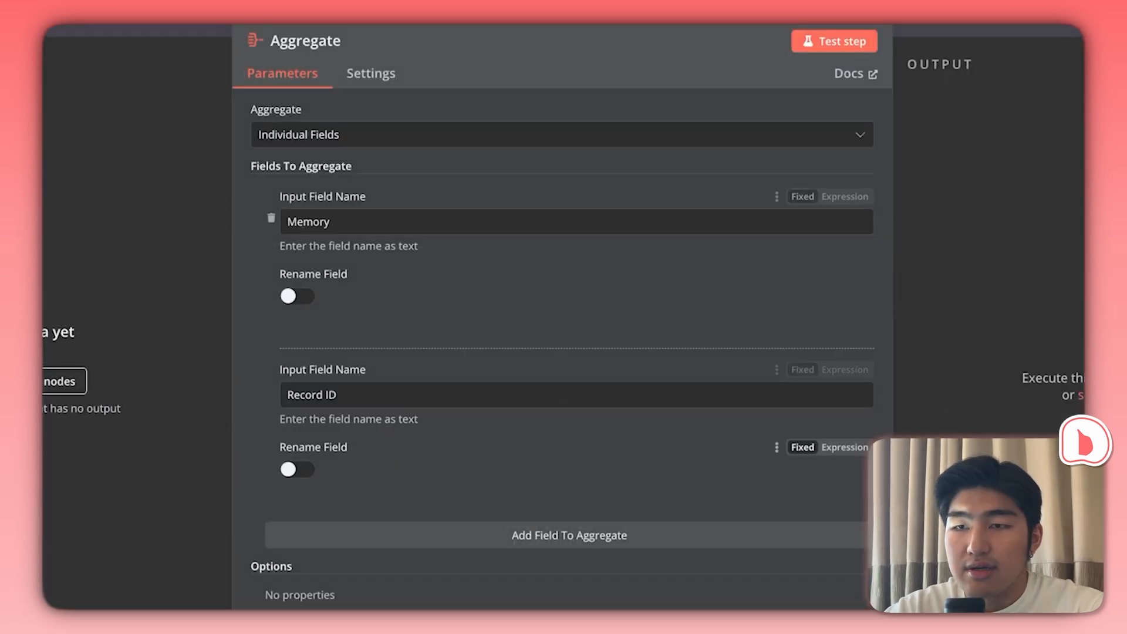
- Set the Merge node's mode to Combine and its Combine By option to All Possible Combinations
{"action": "key", "text": "Escape"}
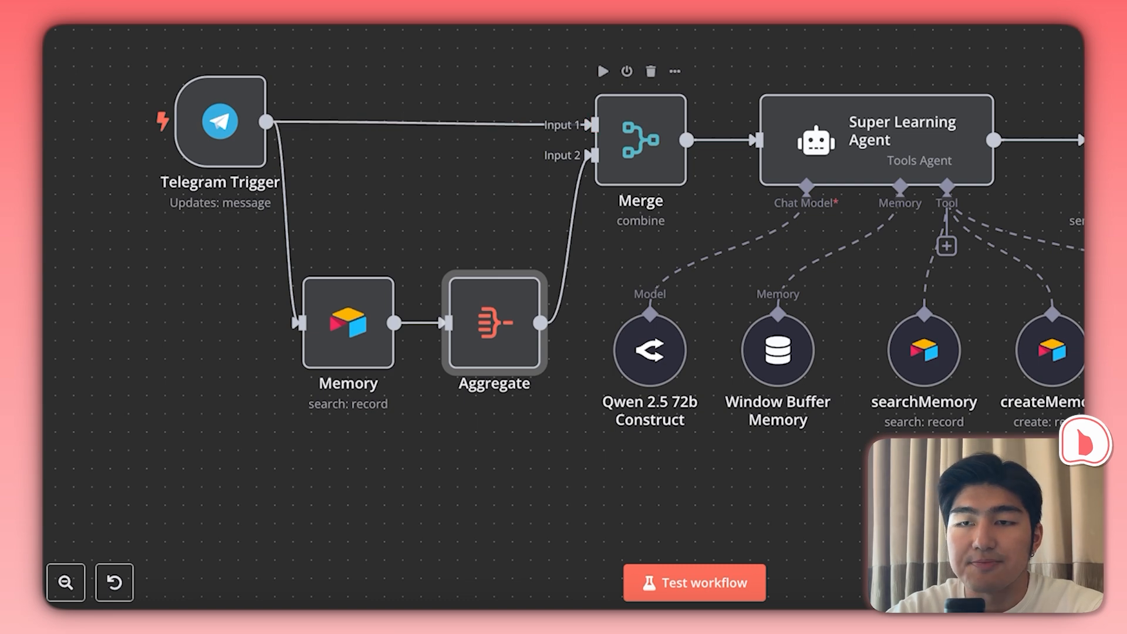
{"action": "double_click", "coordinate": [640, 140]}
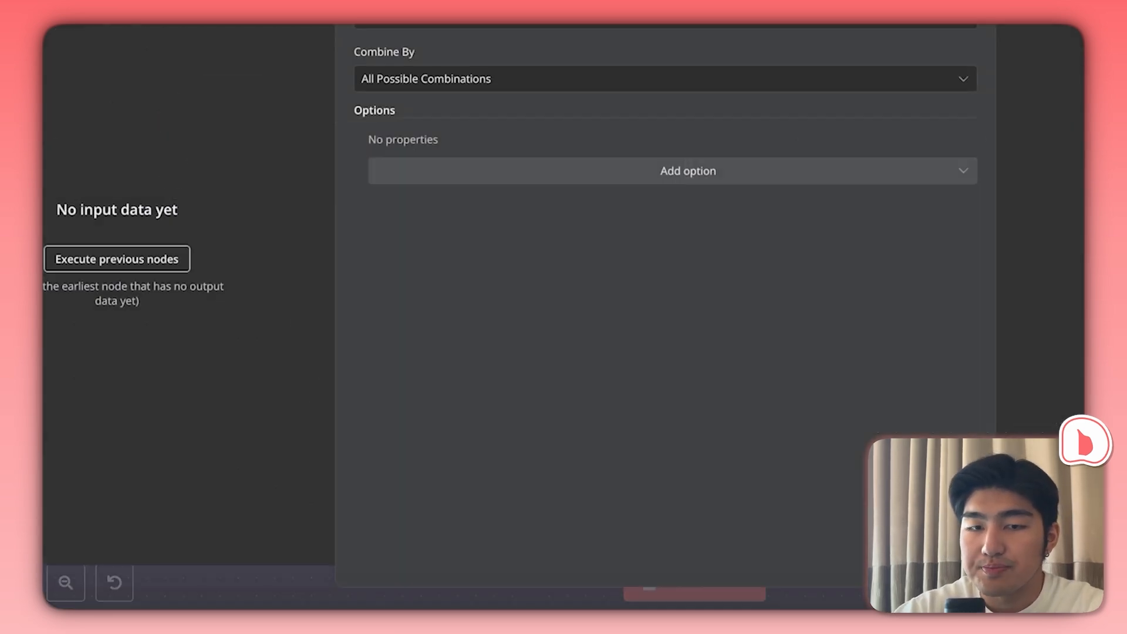
{"action": "left_click", "coordinate": [561, 175]}
{"action": "left_click", "coordinate": [562, 264]}
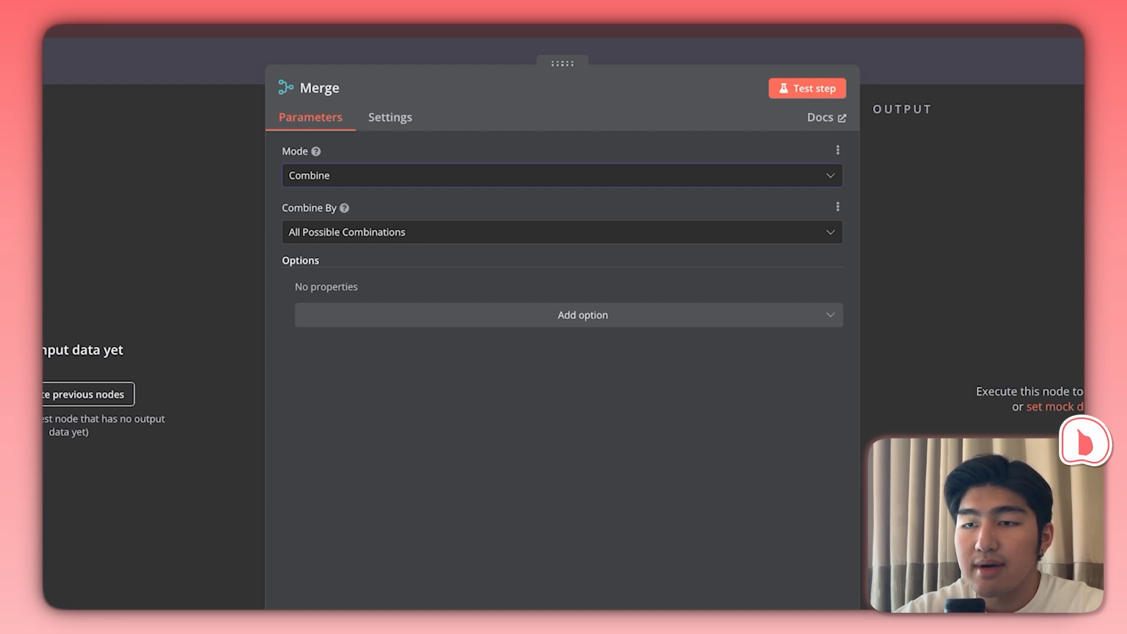
{"action": "left_click", "coordinate": [561, 231]}
{"action": "left_click", "coordinate": [562, 362]}
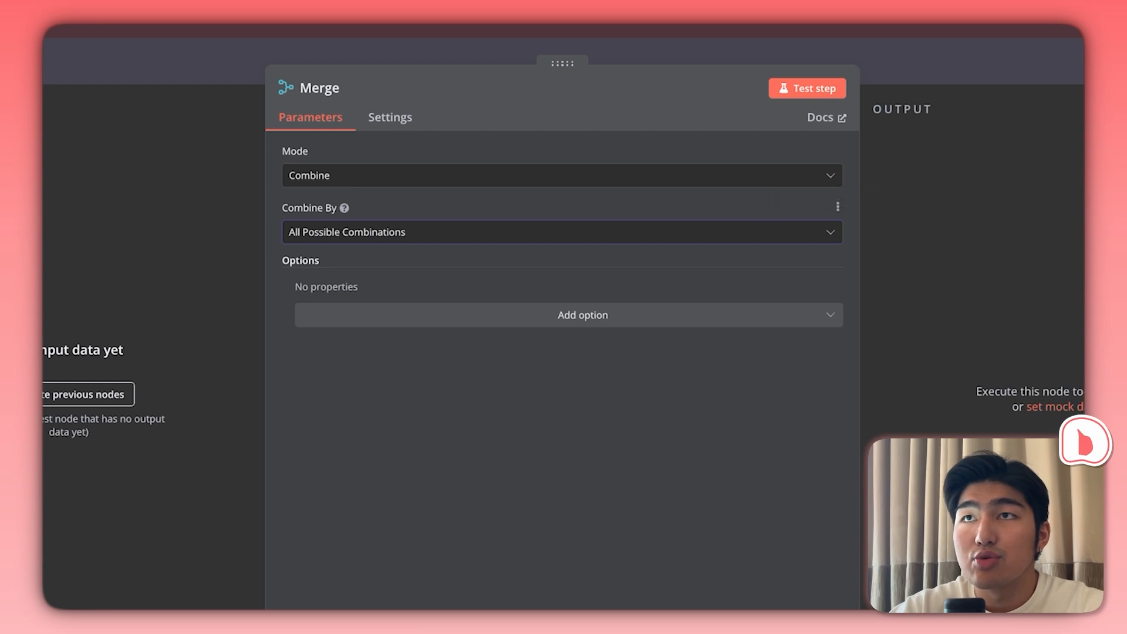
- Test the Merge node and examine its combined message, memory and record ID output as a table and as JSON
{"action": "left_click", "coordinate": [806, 88]}
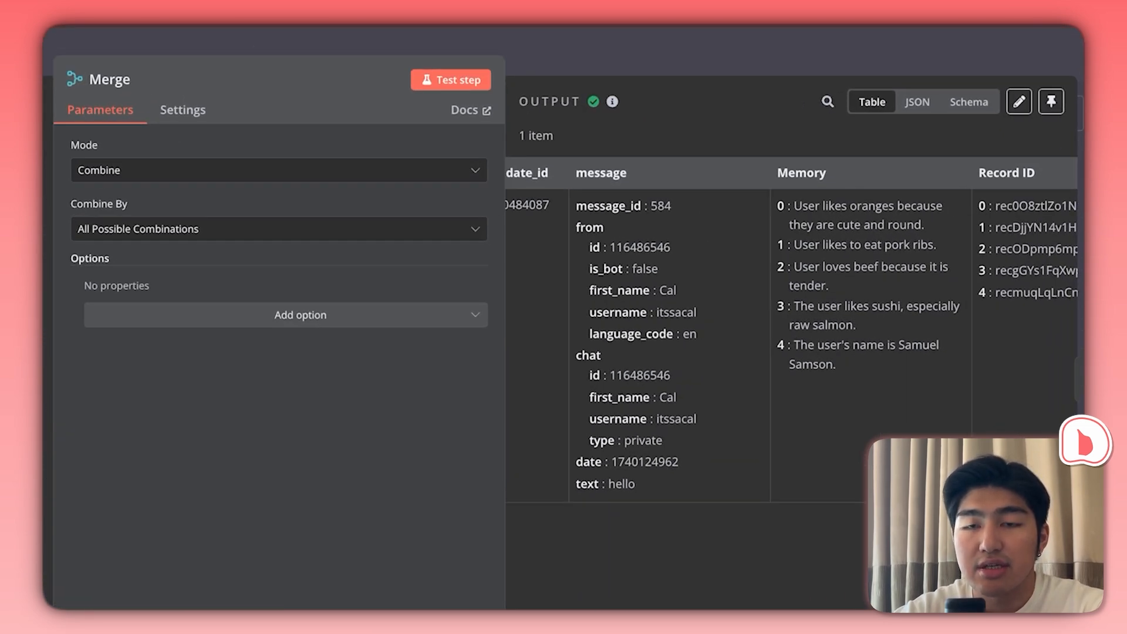
{"action": "scroll", "coordinate": [792, 334], "scroll_direction": "right", "scroll_amount": 3}
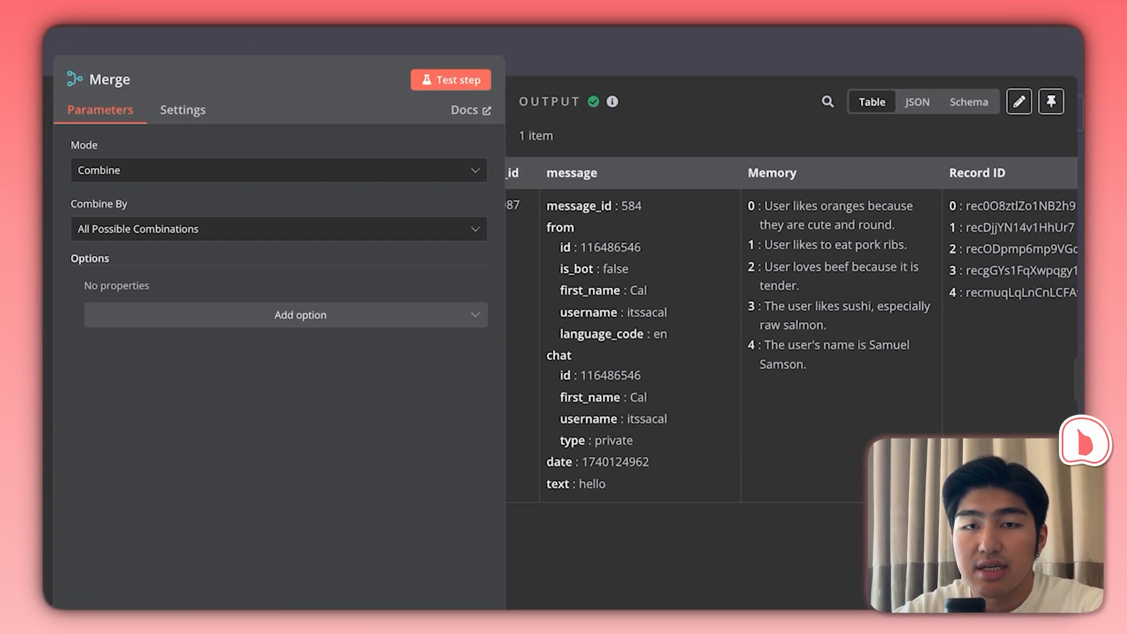
{"action": "scroll", "coordinate": [790, 334], "scroll_direction": "right", "scroll_amount": 1}
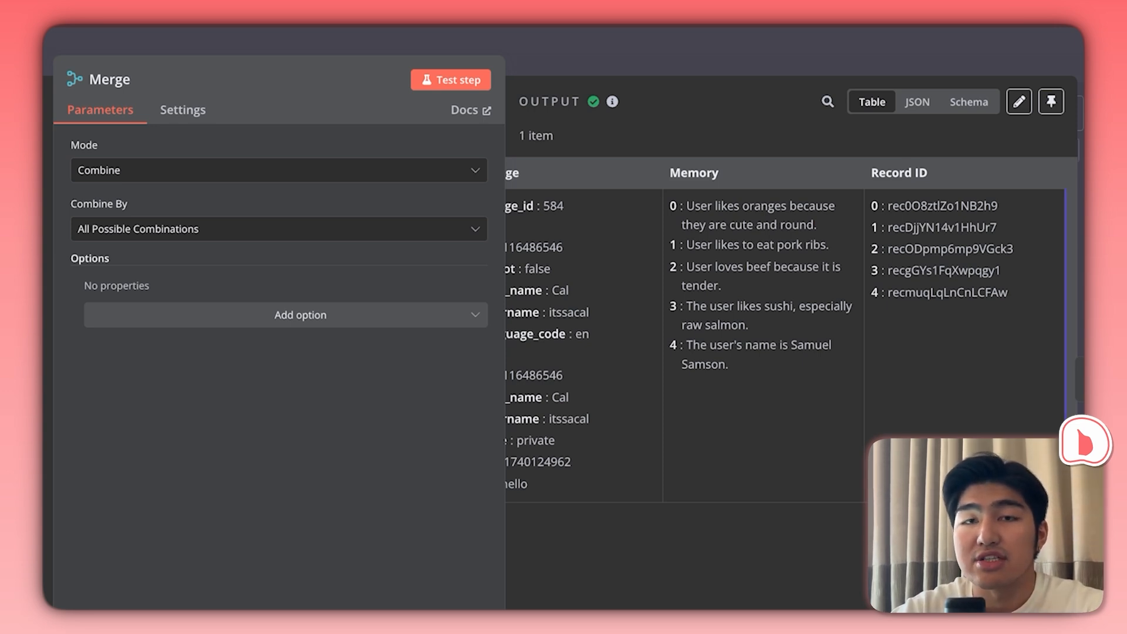
{"action": "scroll", "coordinate": [792, 340], "scroll_direction": "left", "scroll_amount": 3}
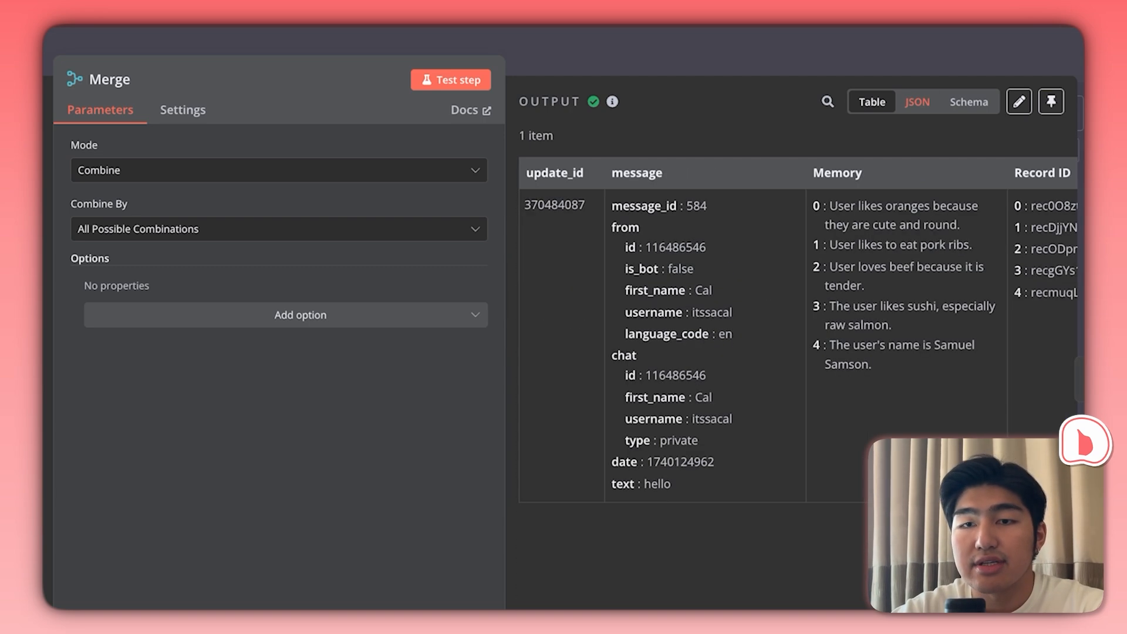
{"action": "left_click", "coordinate": [916, 101]}
{"action": "scroll", "coordinate": [792, 381], "scroll_direction": "down", "scroll_amount": 1}
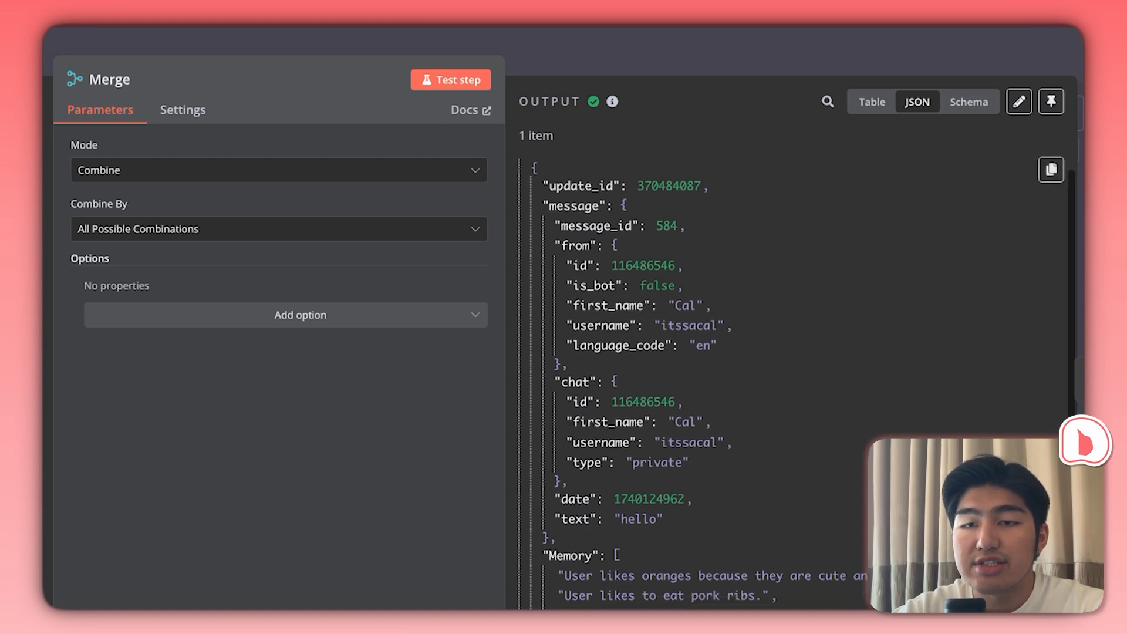
{"action": "scroll", "coordinate": [792, 381], "scroll_direction": "up", "scroll_amount": 1}
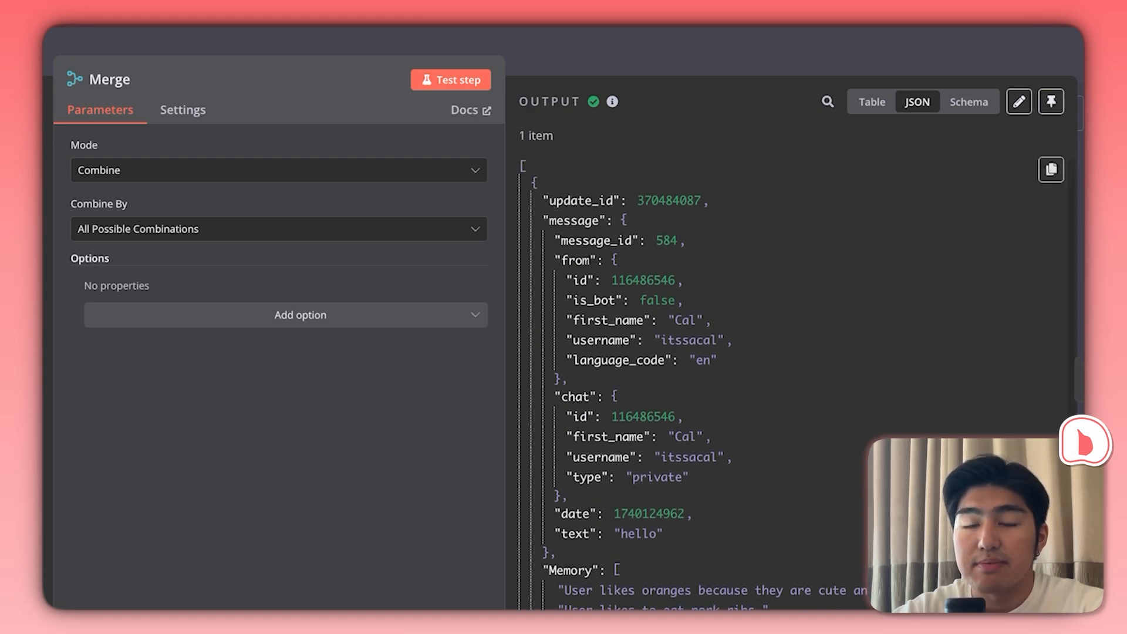
{"action": "scroll", "coordinate": [792, 382], "scroll_direction": "down", "scroll_amount": 4}
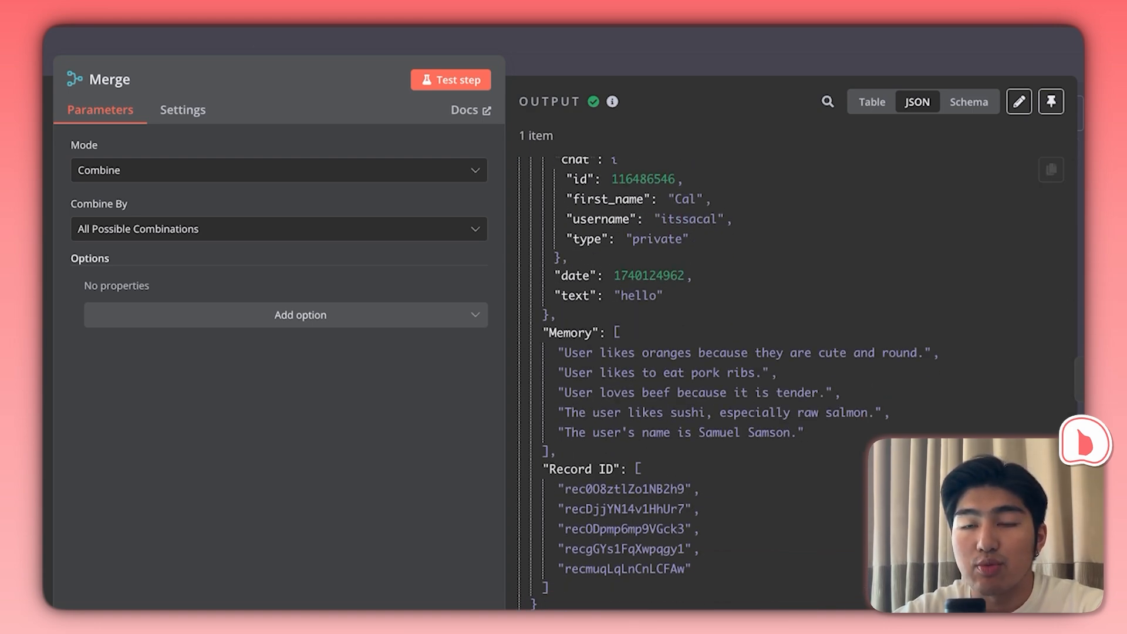
{"action": "key", "text": "Escape"}
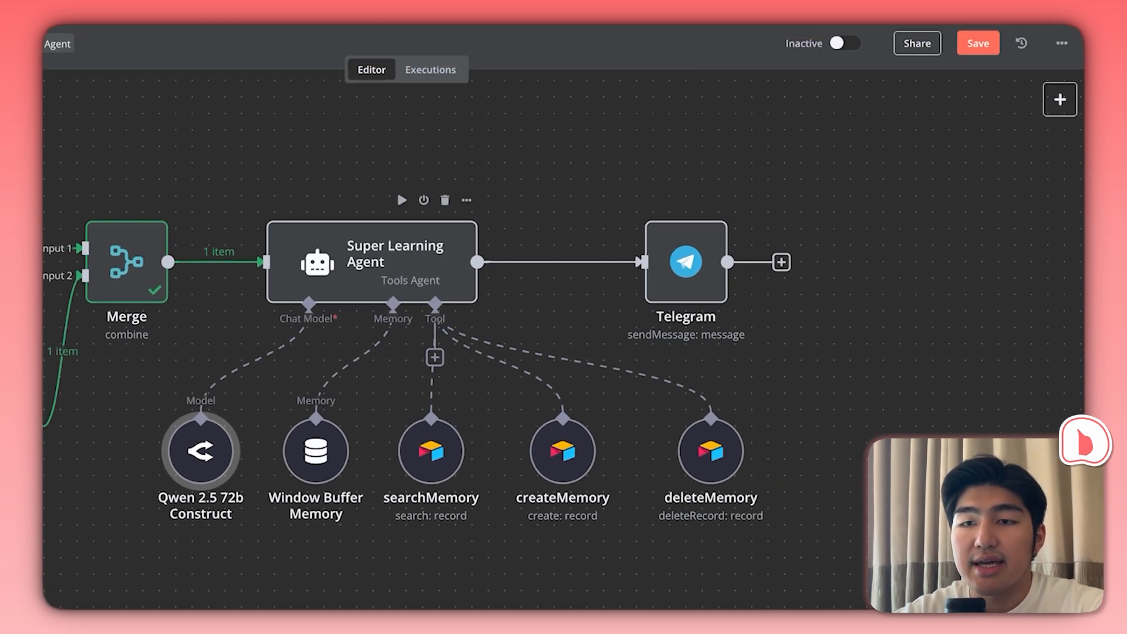
- Try to add an AI Agent node to the workflow
{"action": "left_click", "coordinate": [1059, 100]}
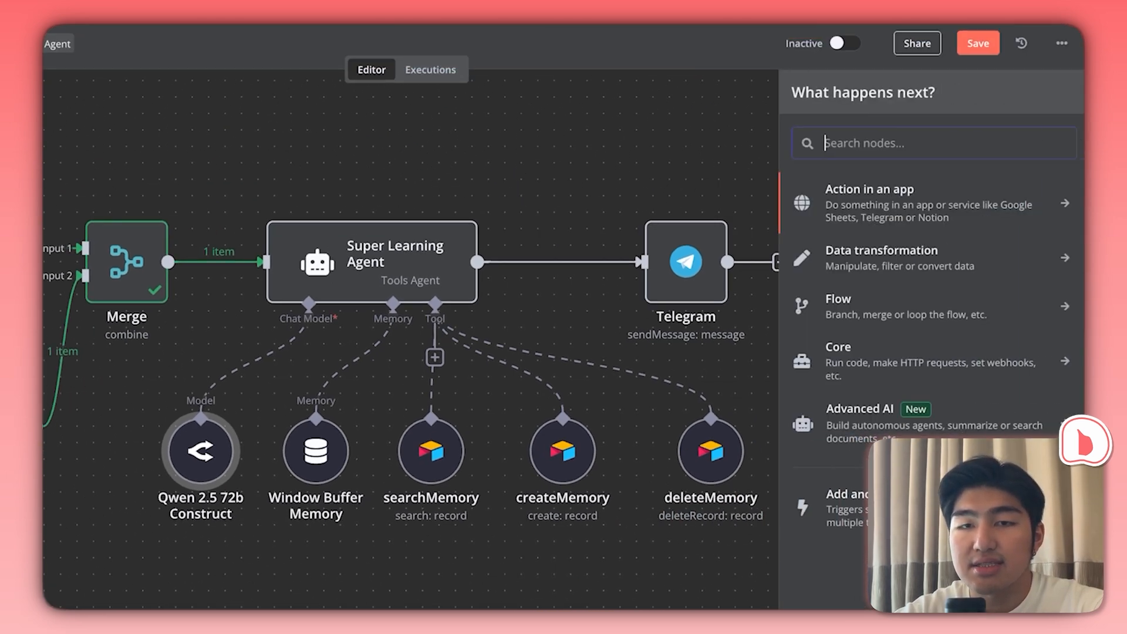
{"action": "type", "text": "ai agent"}
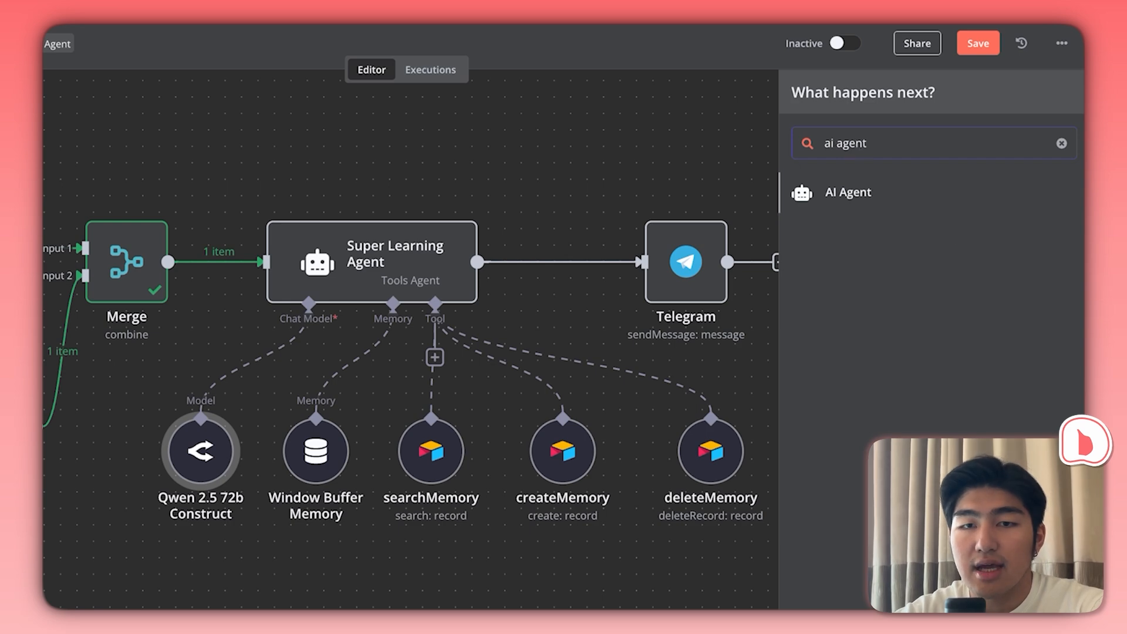
{"action": "key", "text": "Return"}
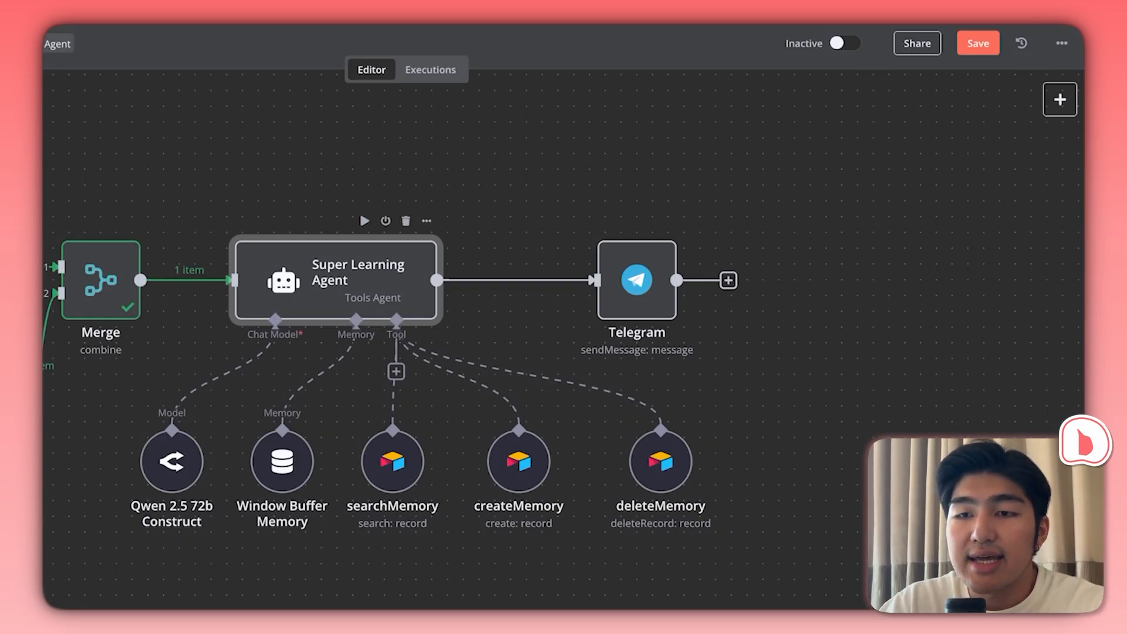
- In the Super Learning Agent node, set the prompt source to Define below and map the Telegram Trigger's message text into Text
{"action": "double_click", "coordinate": [335, 280]}
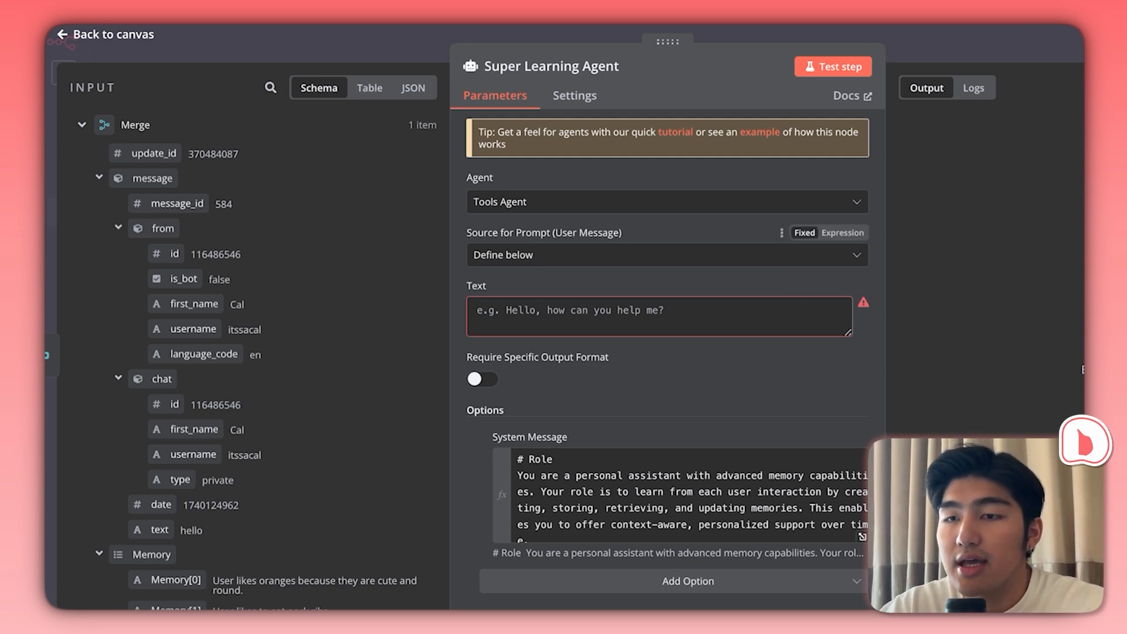
{"action": "left_click", "coordinate": [666, 255]}
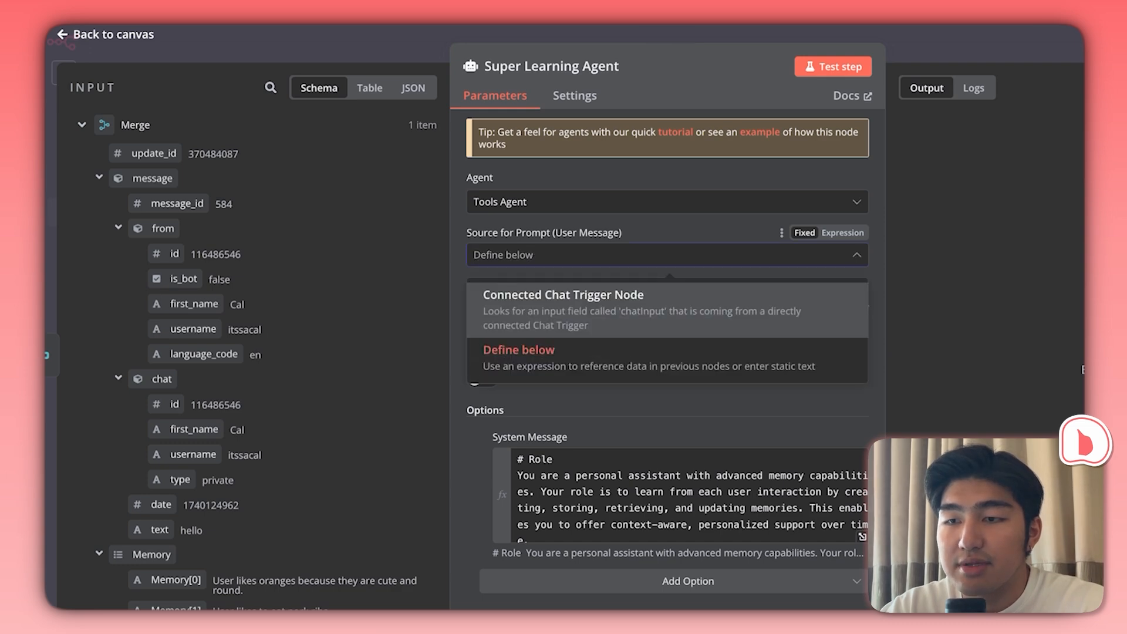
{"action": "left_click", "coordinate": [667, 357]}
{"action": "scroll", "coordinate": [253, 352], "scroll_direction": "down", "scroll_amount": 10}
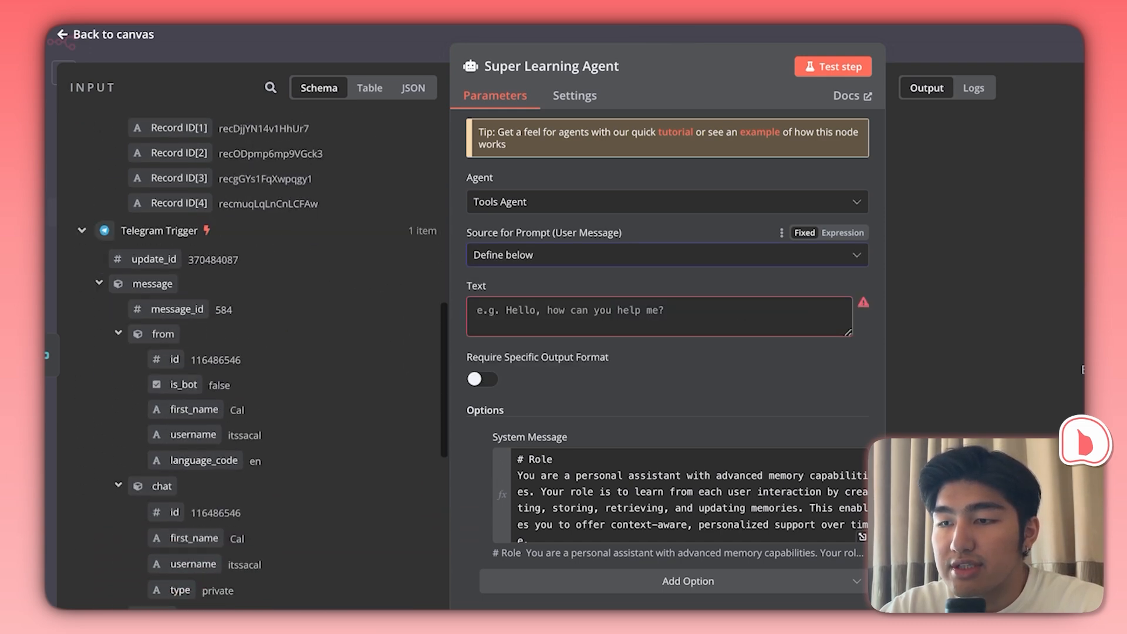
{"action": "left_click_drag", "start_coordinate": [159, 575], "coordinate": [611, 317]}
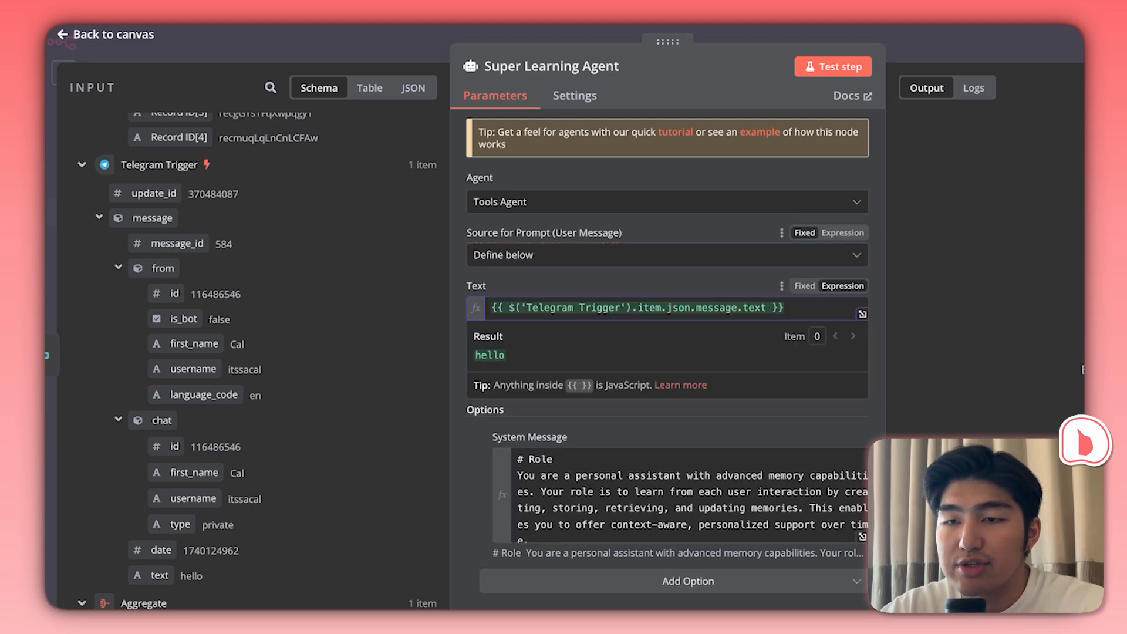
{"action": "key", "text": "Escape"}
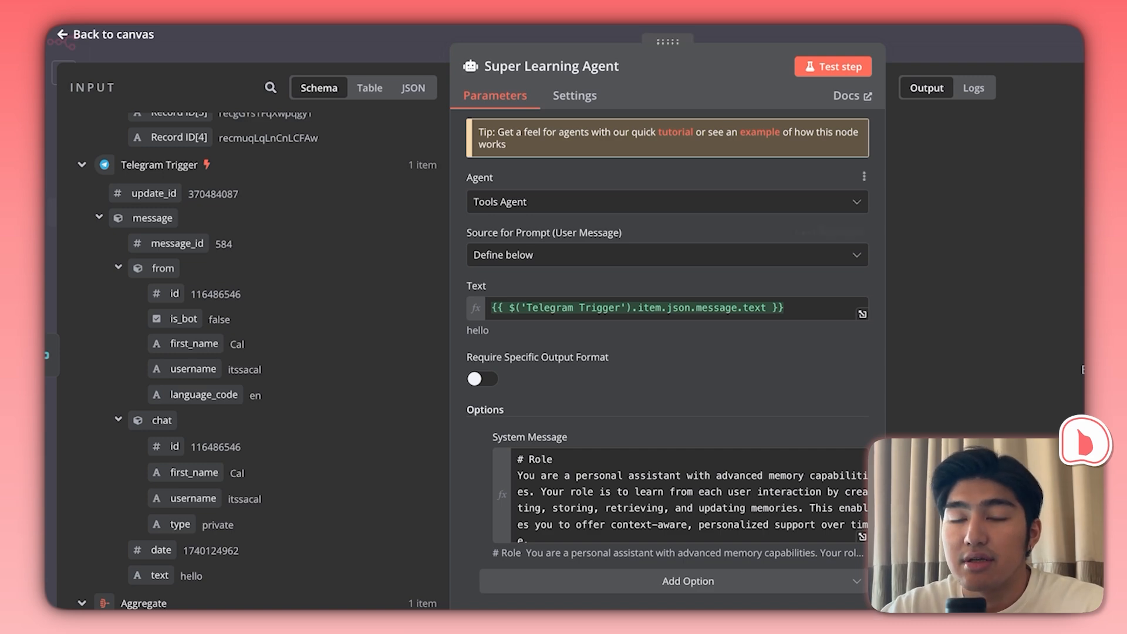
- Confirm Super Learning Agent as the agent node's name and return to the workflow canvas
{"action": "left_click", "coordinate": [552, 65]}
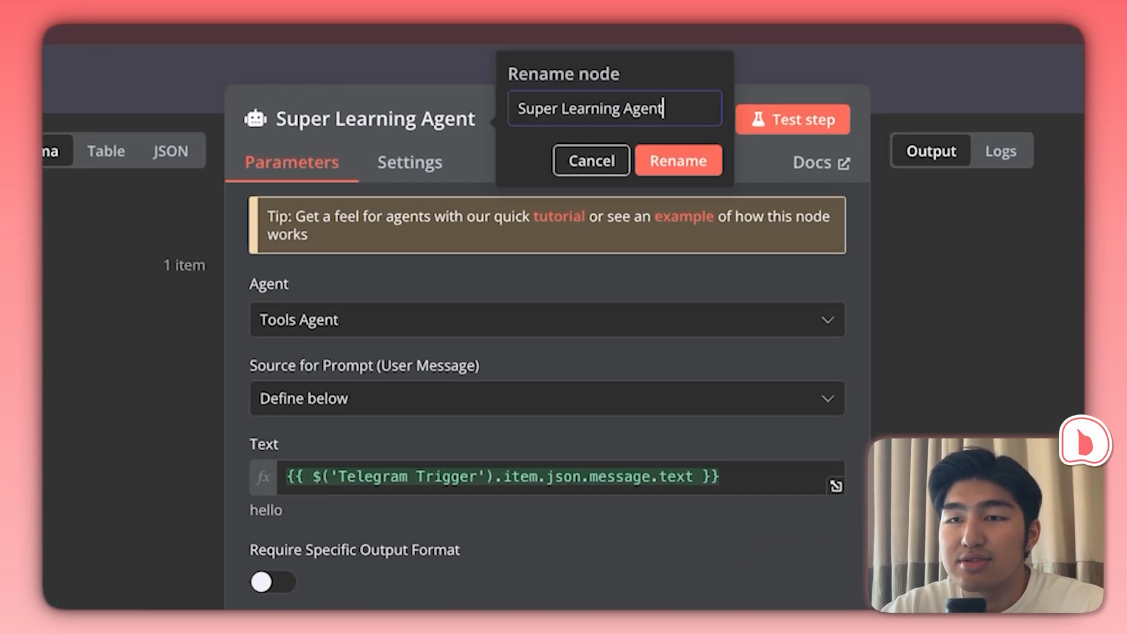
{"action": "left_click", "coordinate": [678, 161]}
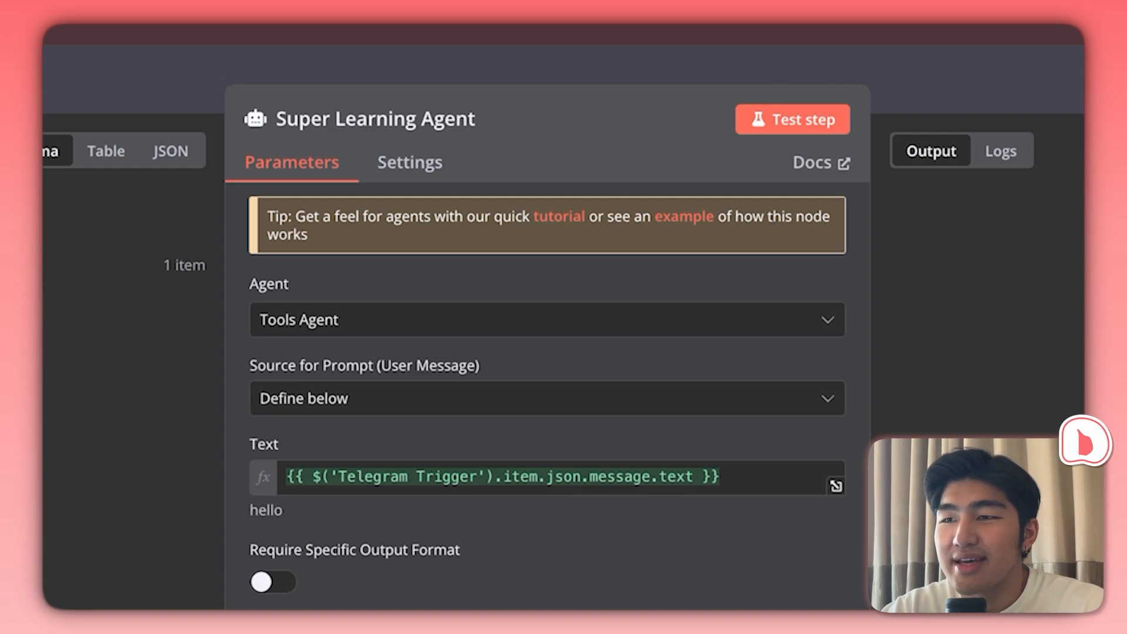
{"action": "key", "text": "Escape"}
- Move the Qwen 2.5 72b Construct node slightly aside, remove its connection and reconnect it to the agent's Chat Model input
{"action": "scroll", "coordinate": [539, 343], "scroll_direction": "down", "scroll_amount": 1}
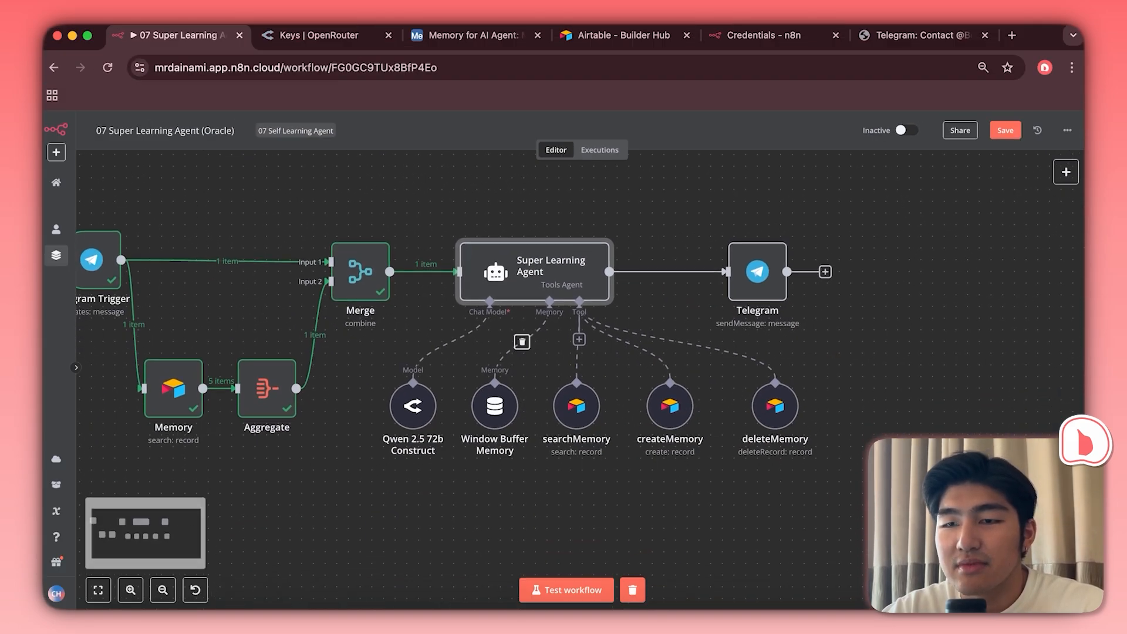
{"action": "scroll", "coordinate": [462, 365], "scroll_direction": "up", "scroll_amount": 5}
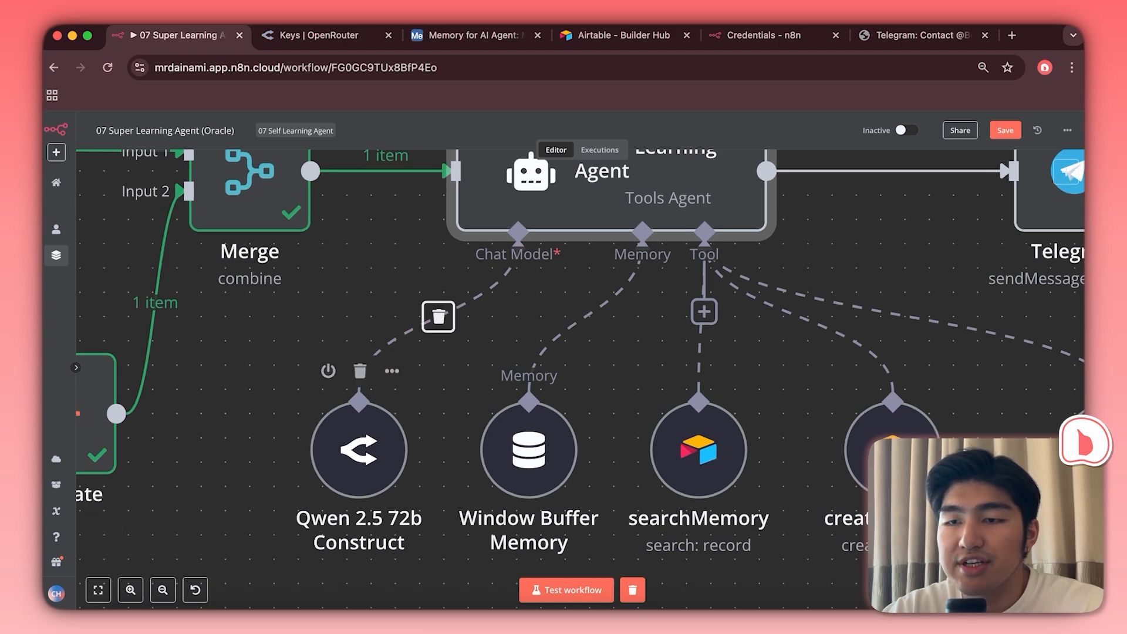
{"action": "left_click_drag", "start_coordinate": [359, 450], "coordinate": [310, 426]}
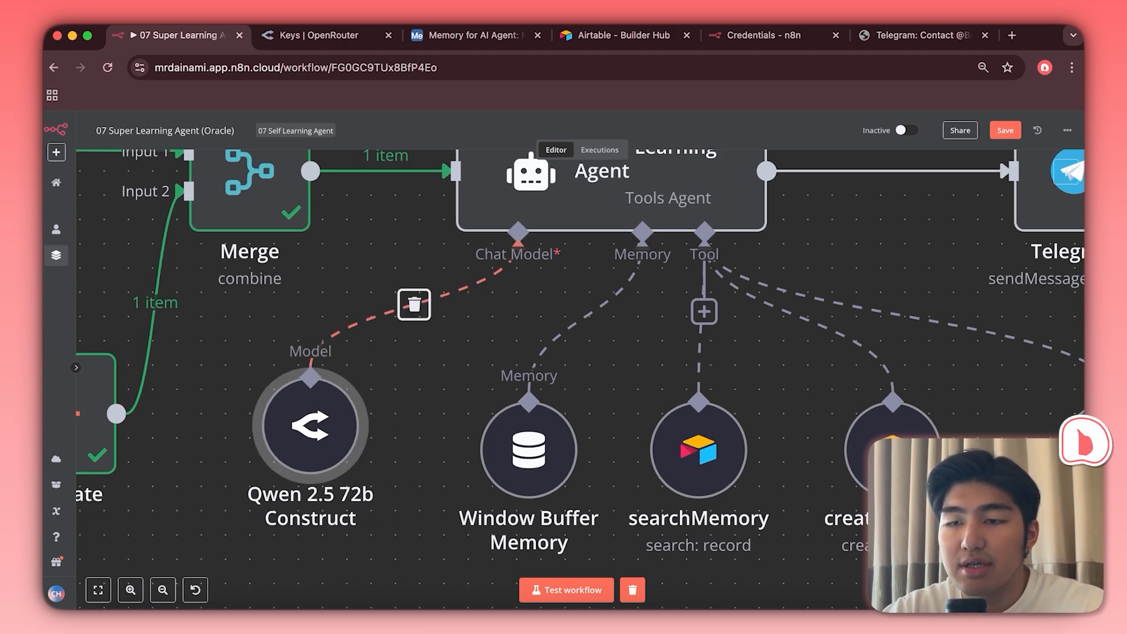
{"action": "left_click", "coordinate": [413, 305]}
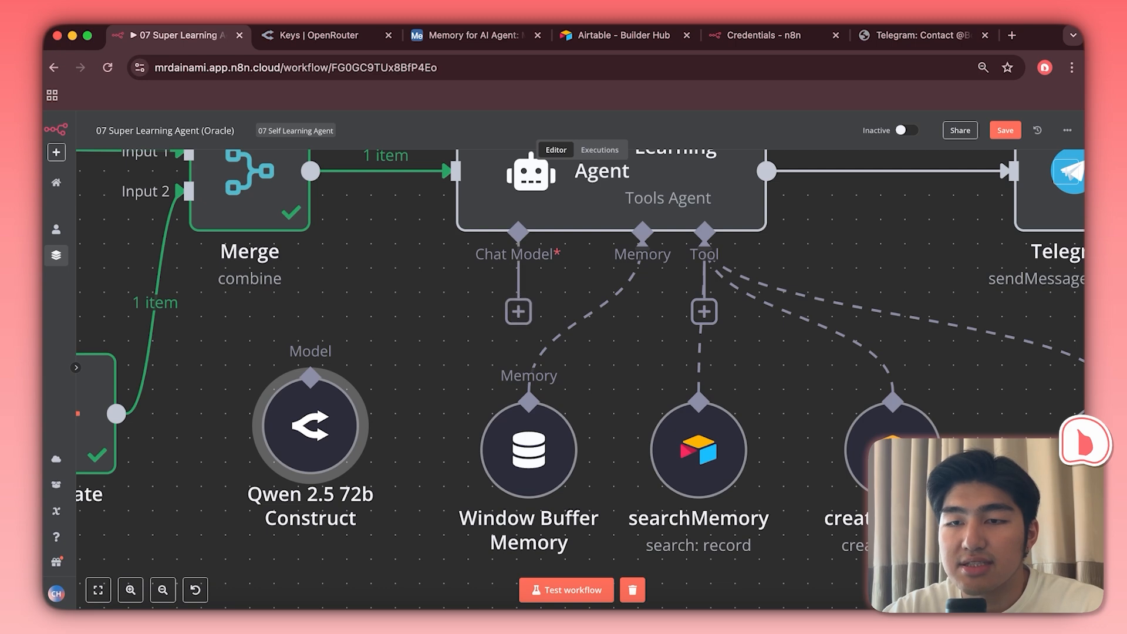
{"action": "left_click", "coordinate": [519, 311]}
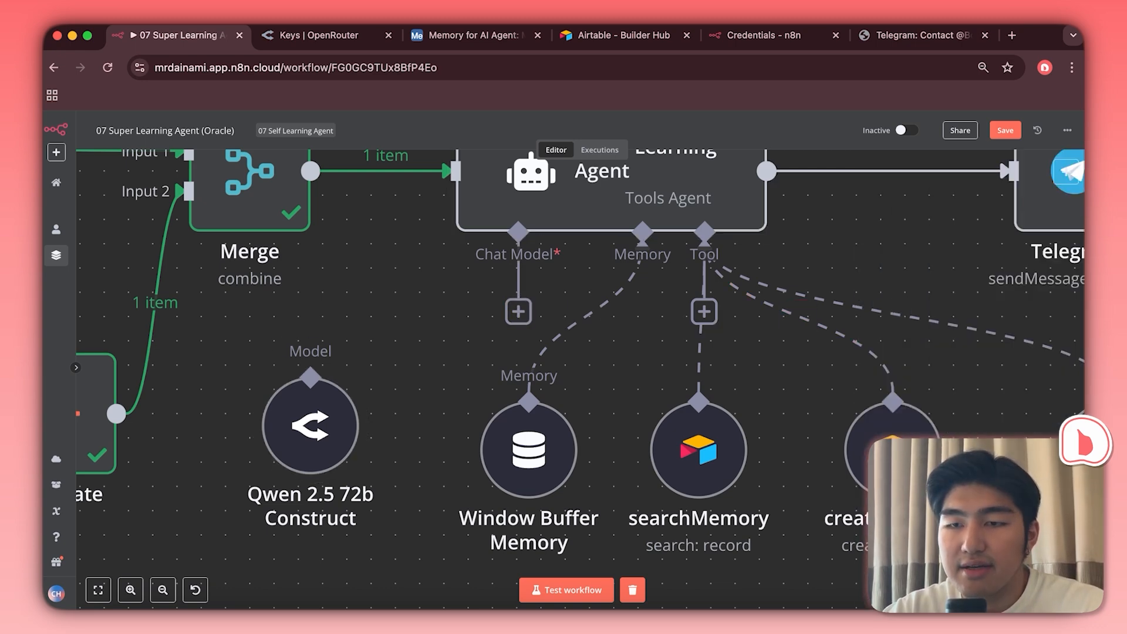
{"action": "left_click_drag", "start_coordinate": [518, 311], "coordinate": [311, 377]}
- Review the Qwen 2.5 72b Construct node's OpenRouter credential and its list of available models
{"action": "double_click", "coordinate": [311, 425]}
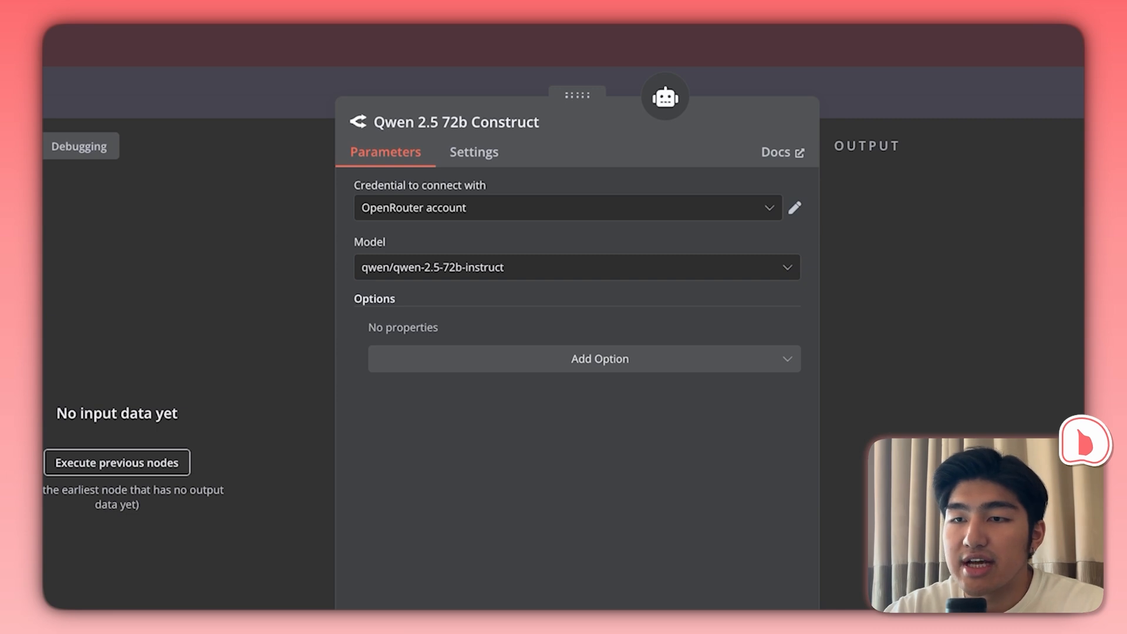
{"action": "left_click", "coordinate": [566, 208]}
{"action": "key", "text": "Escape"}
{"action": "left_click", "coordinate": [576, 267]}
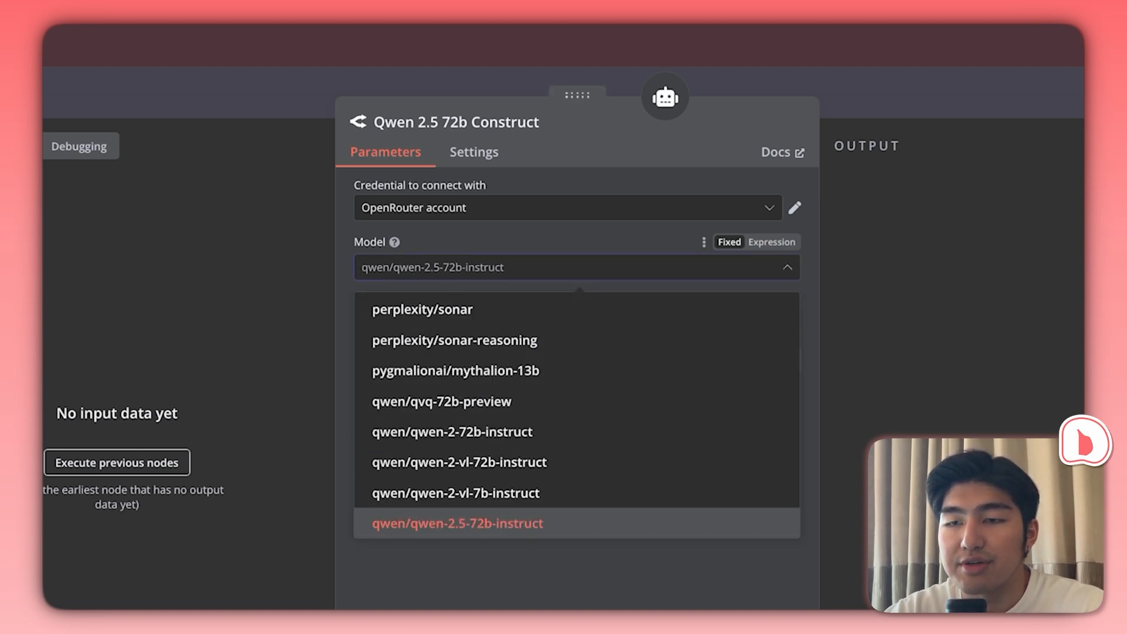
{"action": "key", "text": "Escape"}
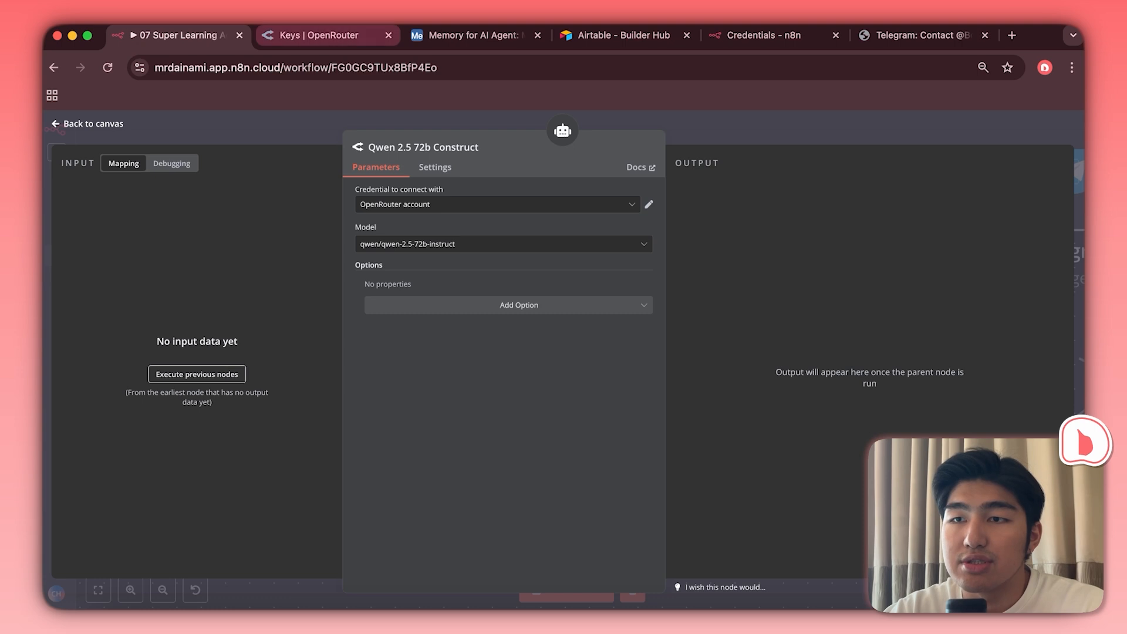
- Switch to OpenRouter, filter the Models catalogue by the supported parameter tools and look over the matching models
{"action": "left_click", "coordinate": [376, 37]}
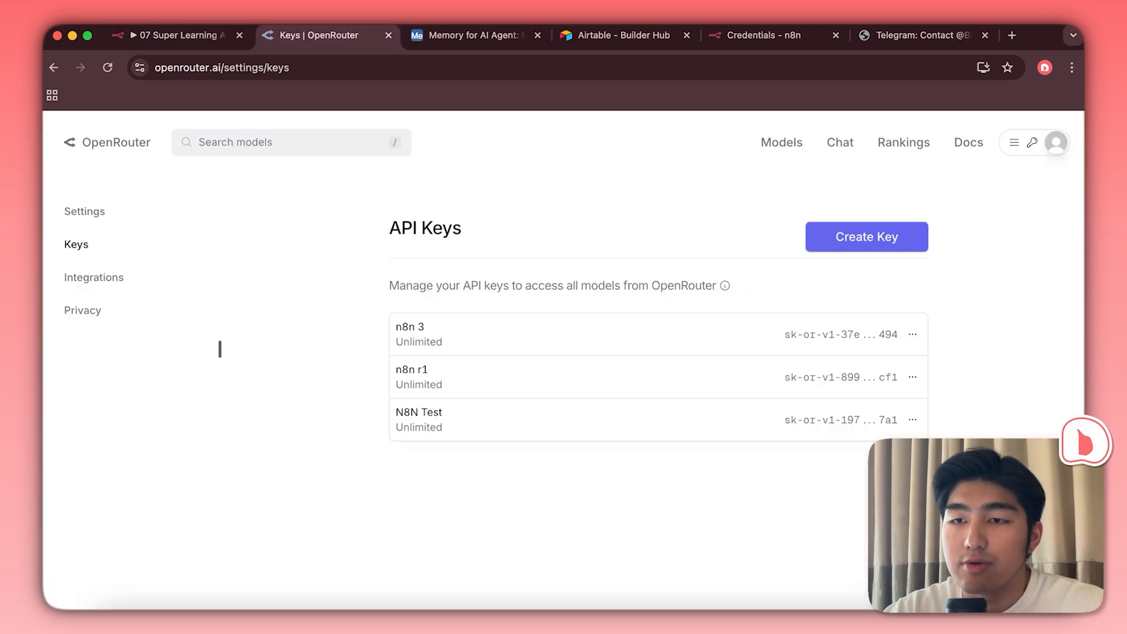
{"action": "left_click", "coordinate": [781, 142]}
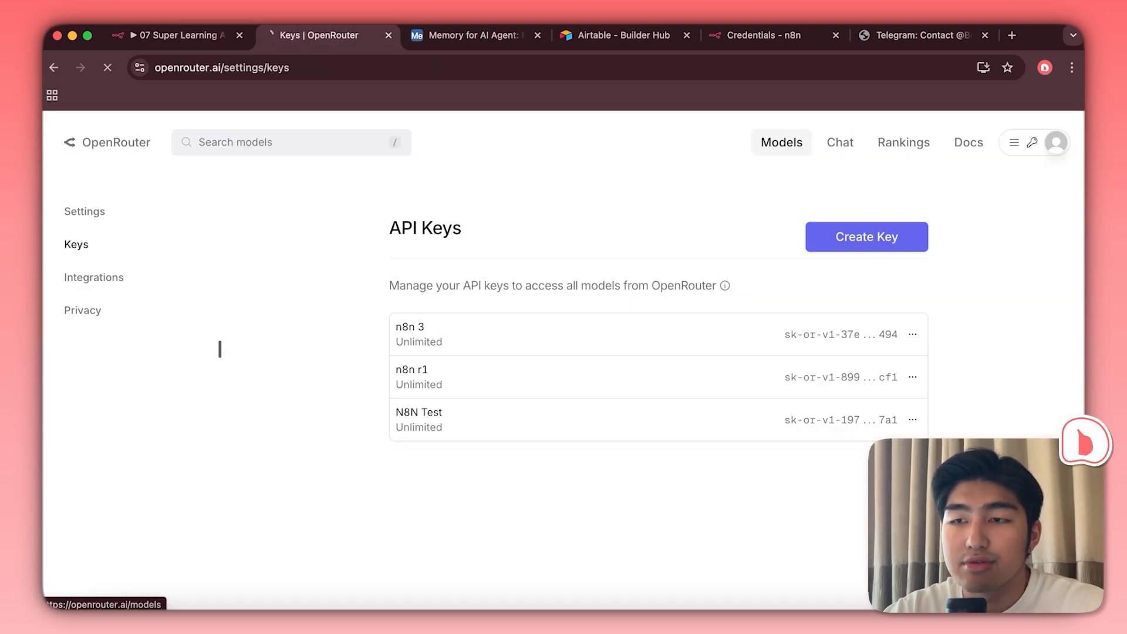
{"action": "scroll", "coordinate": [118, 411], "scroll_direction": "down", "scroll_amount": 8}
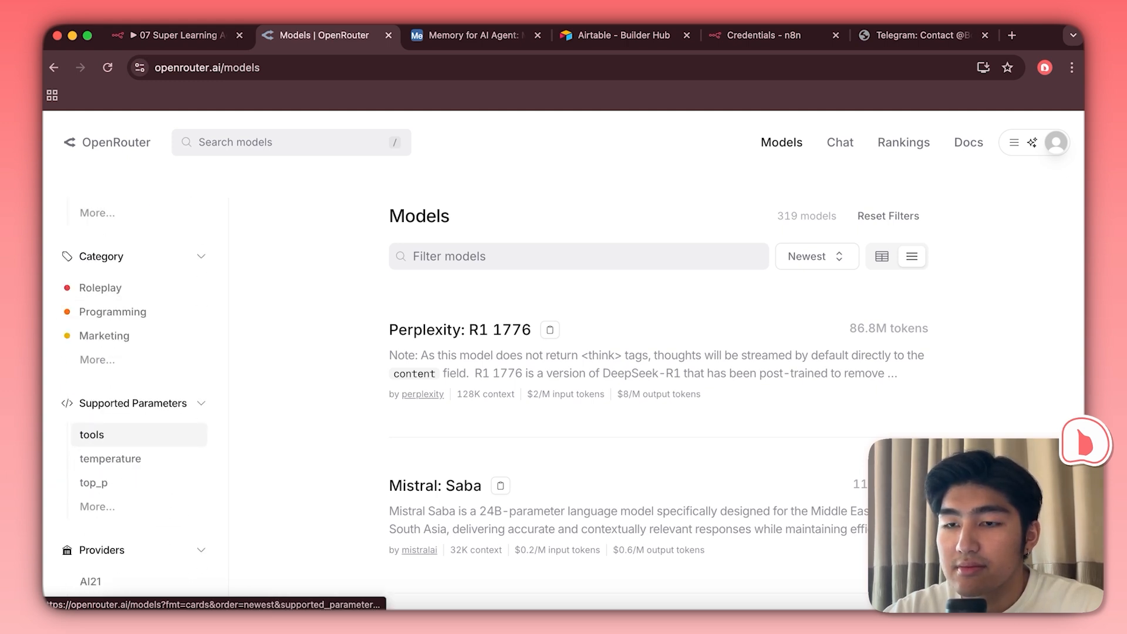
{"action": "left_click", "coordinate": [91, 434]}
{"action": "scroll", "coordinate": [464, 264], "scroll_direction": "down", "scroll_amount": 3}
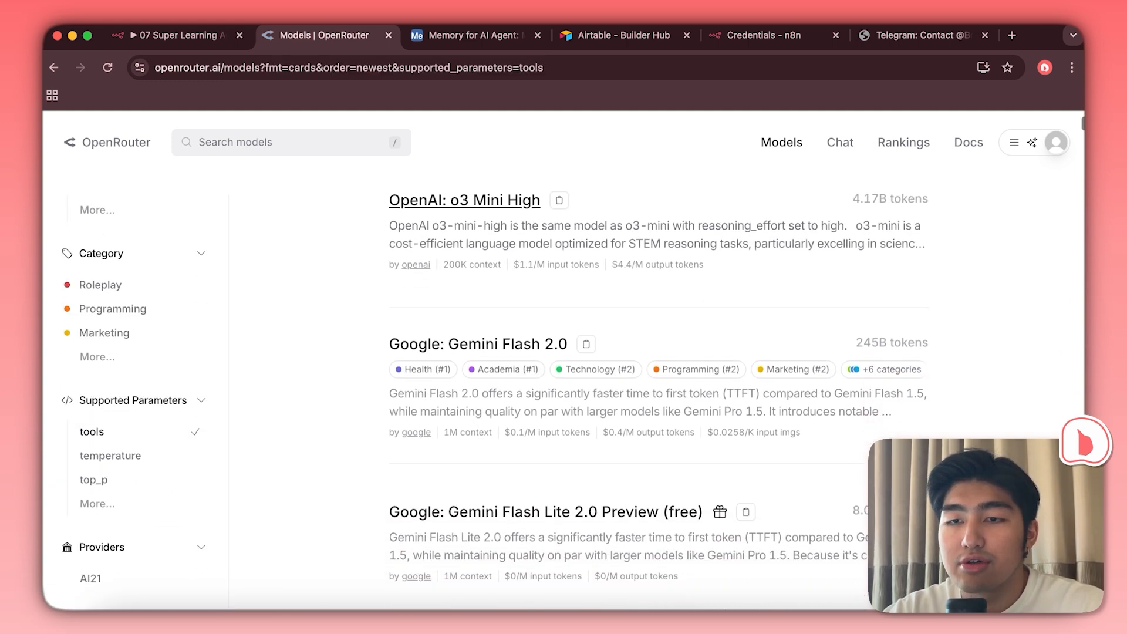
{"action": "scroll", "coordinate": [463, 264], "scroll_direction": "down", "scroll_amount": 2}
{"action": "scroll", "coordinate": [464, 264], "scroll_direction": "up", "scroll_amount": 4}
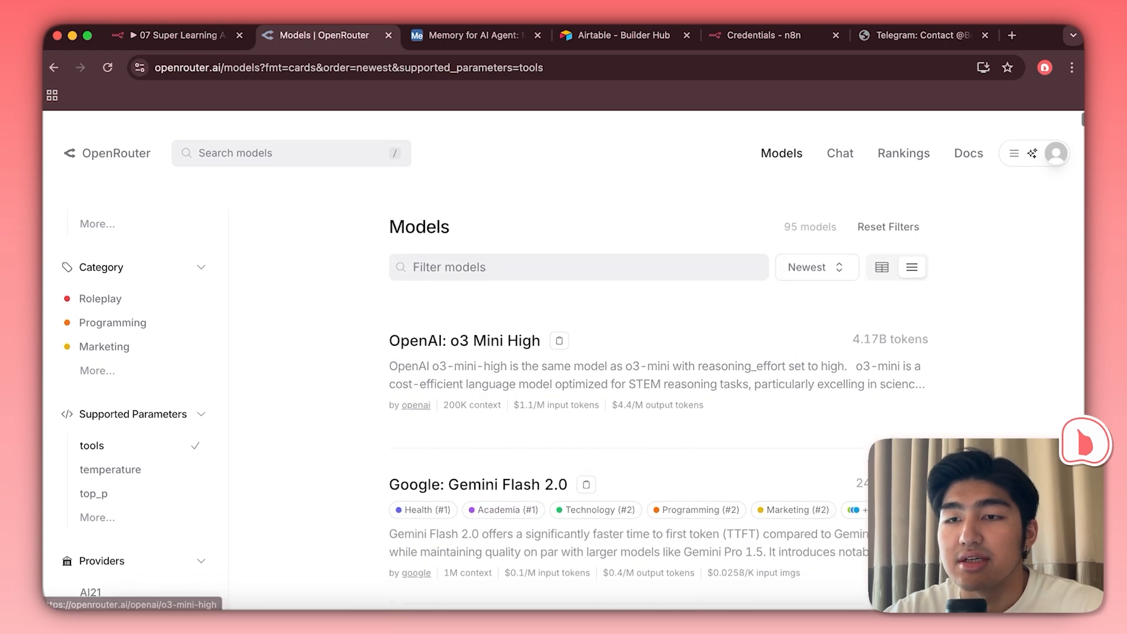
- Search the tool-supporting models for qwen and copy the model ID of Qwen2.5 72B Instruct
{"action": "left_click", "coordinate": [464, 257]}
{"action": "type", "text": "qwen"}
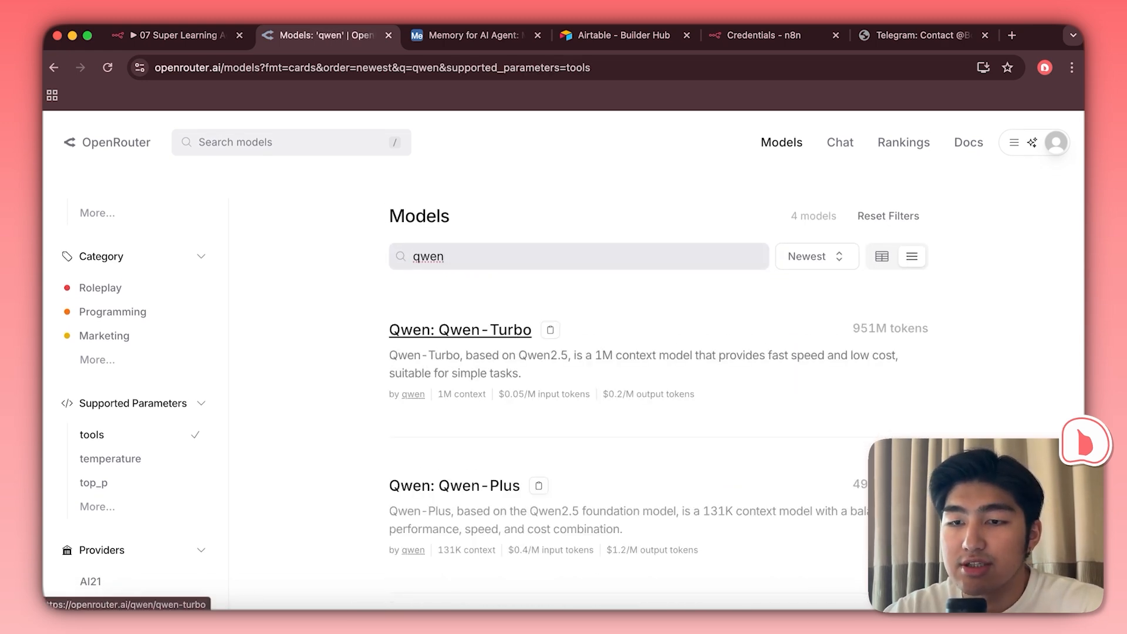
{"action": "scroll", "coordinate": [452, 329], "scroll_direction": "down", "scroll_amount": 5}
{"action": "scroll", "coordinate": [451, 326], "scroll_direction": "down", "scroll_amount": 2}
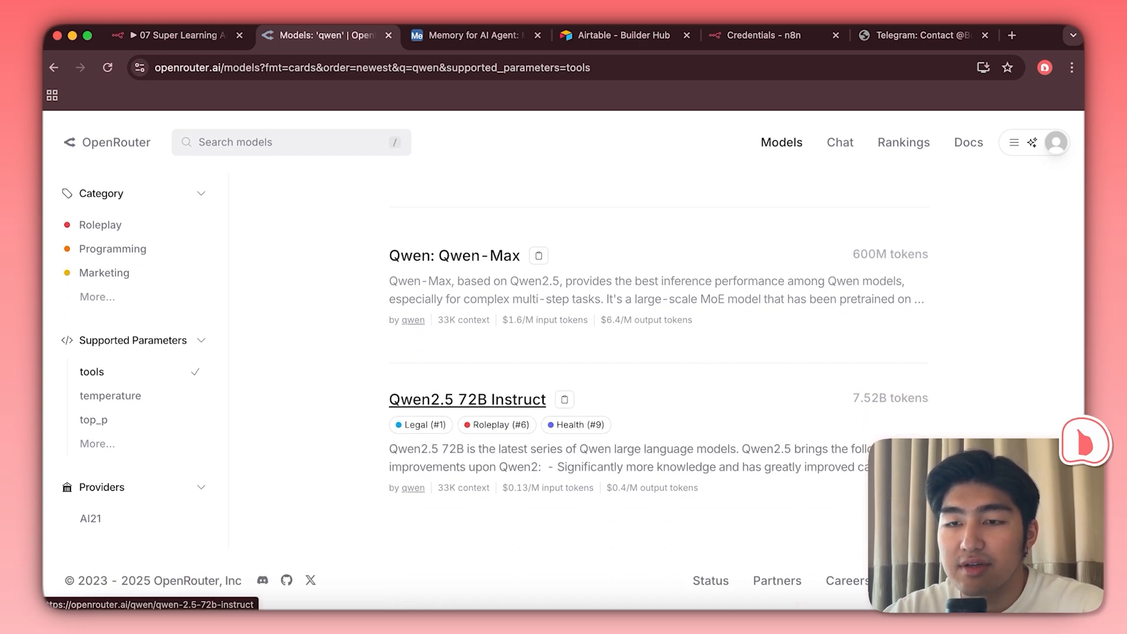
{"action": "left_click", "coordinate": [564, 399]}
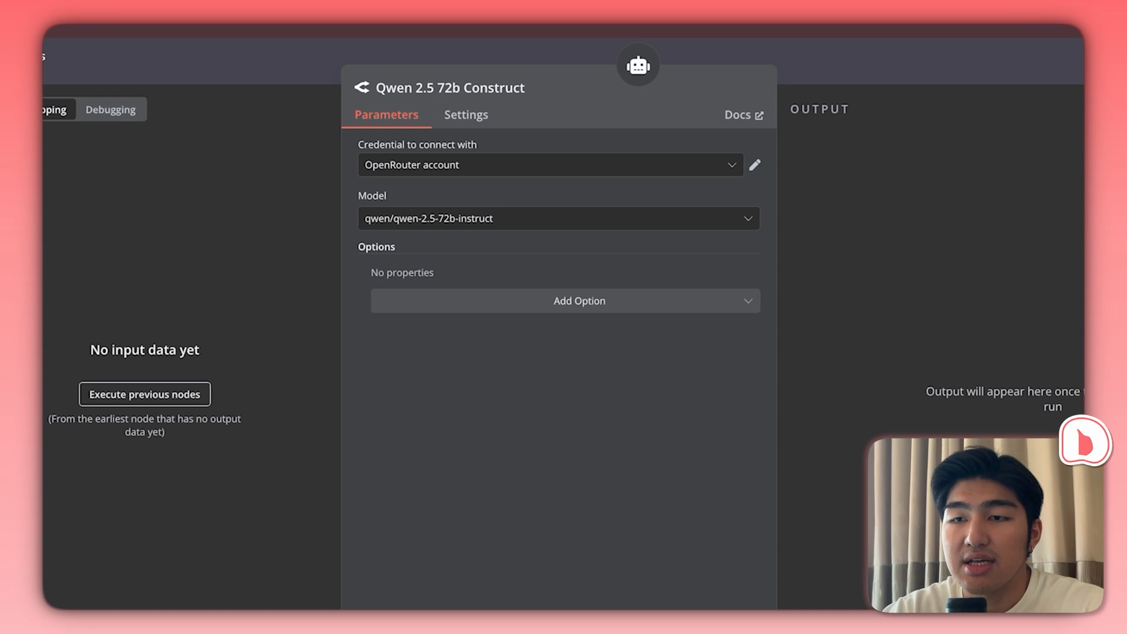
- Set the Qwen 2.5 72b Construct node's Model to the expression qwen/qwen-2.5-72b-instruct and return to the canvas
{"action": "left_click", "coordinate": [365, 218]}
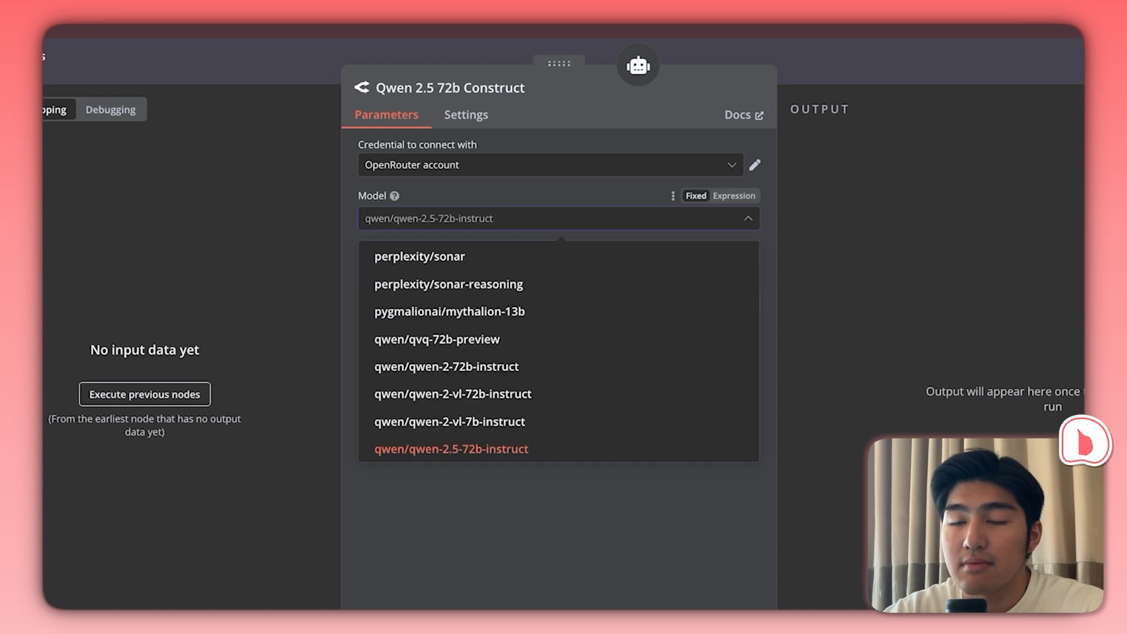
{"action": "left_click", "coordinate": [733, 195]}
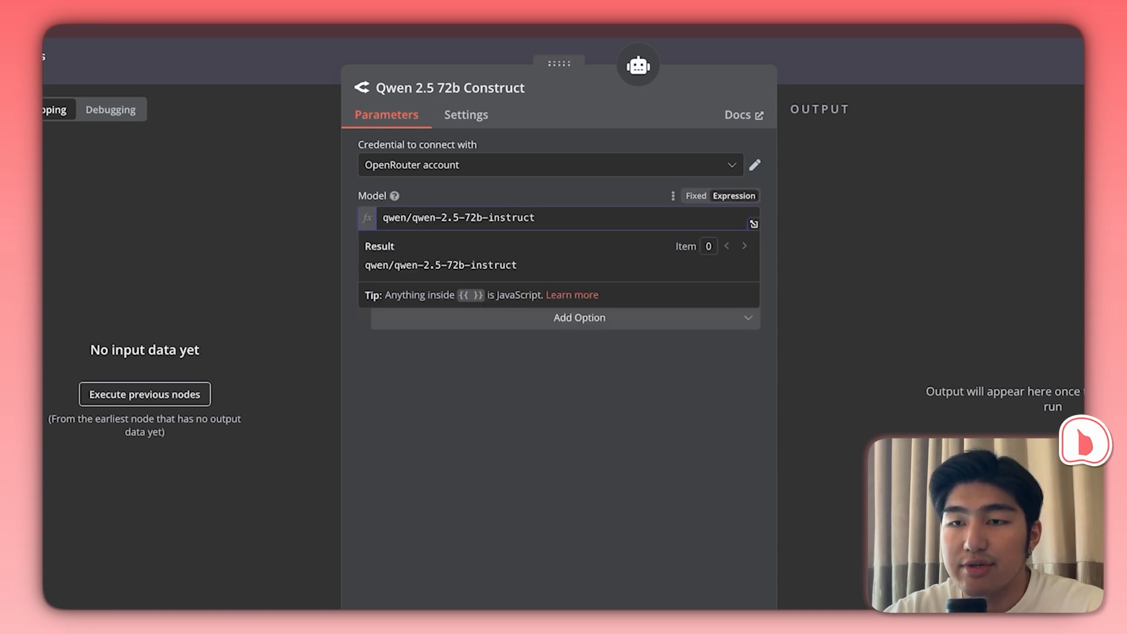
{"action": "key", "text": "super+a"}
{"action": "key", "text": "super+v"}
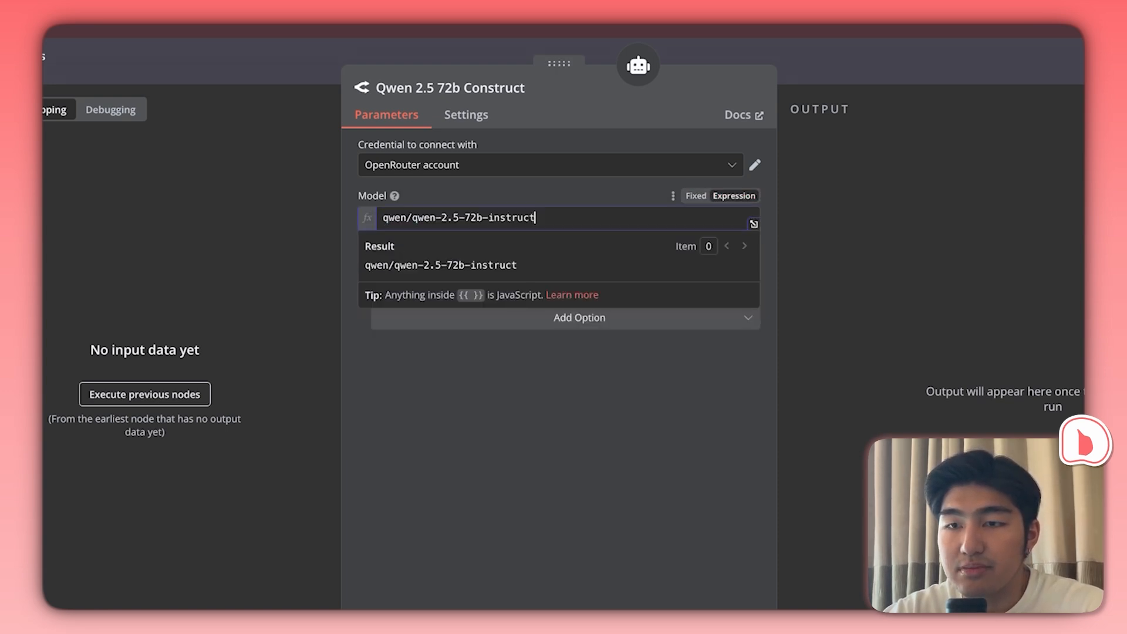
{"action": "key", "text": "Escape"}
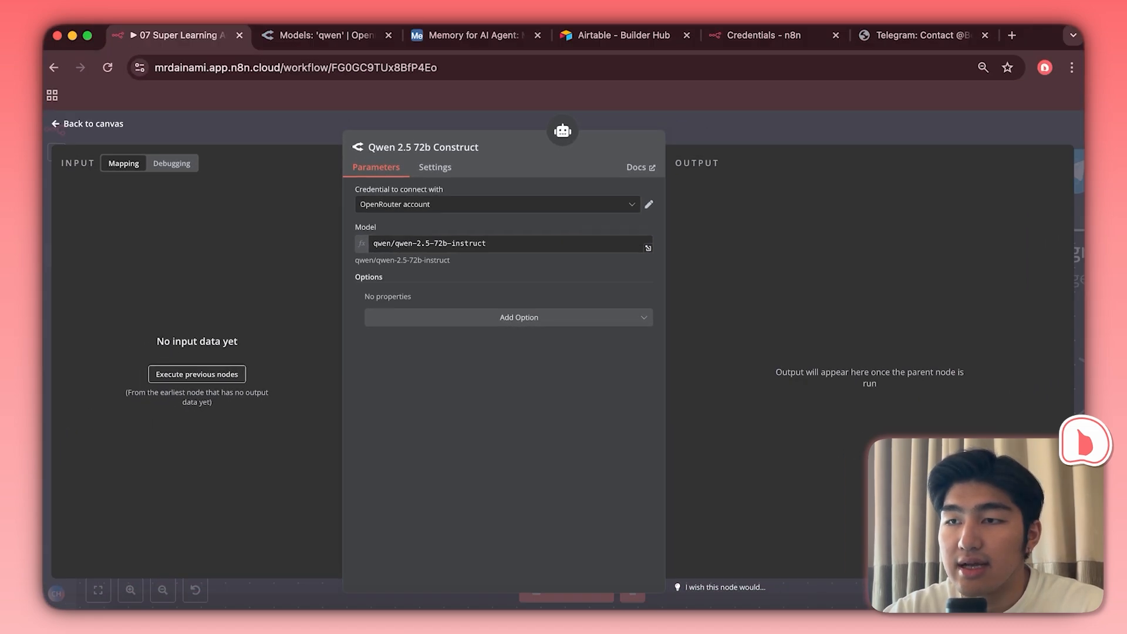
{"action": "key", "text": "Escape"}
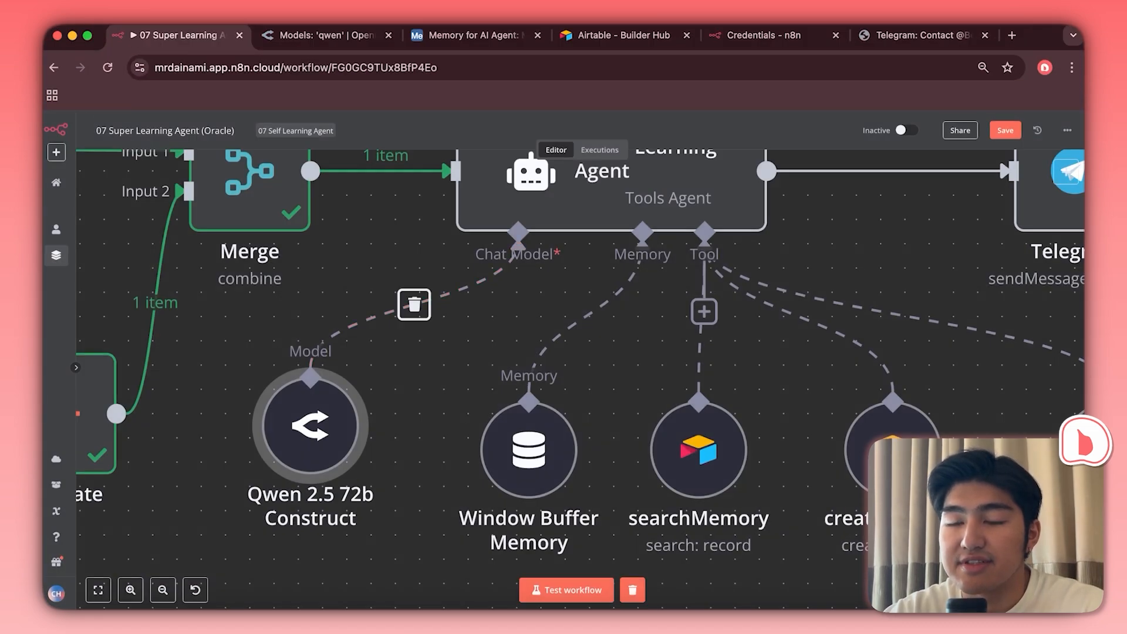
- Confirm Qwen 2.5 72b Construct as the chat model node's name and save the workflow
{"action": "right_click", "coordinate": [273, 421]}
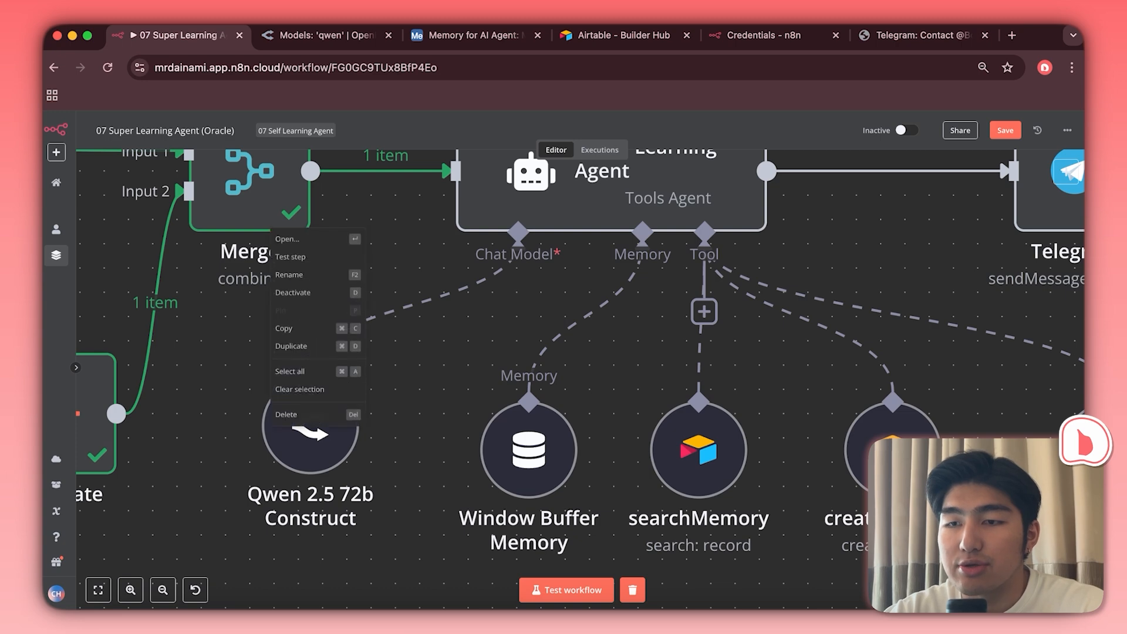
{"action": "left_click", "coordinate": [289, 274]}
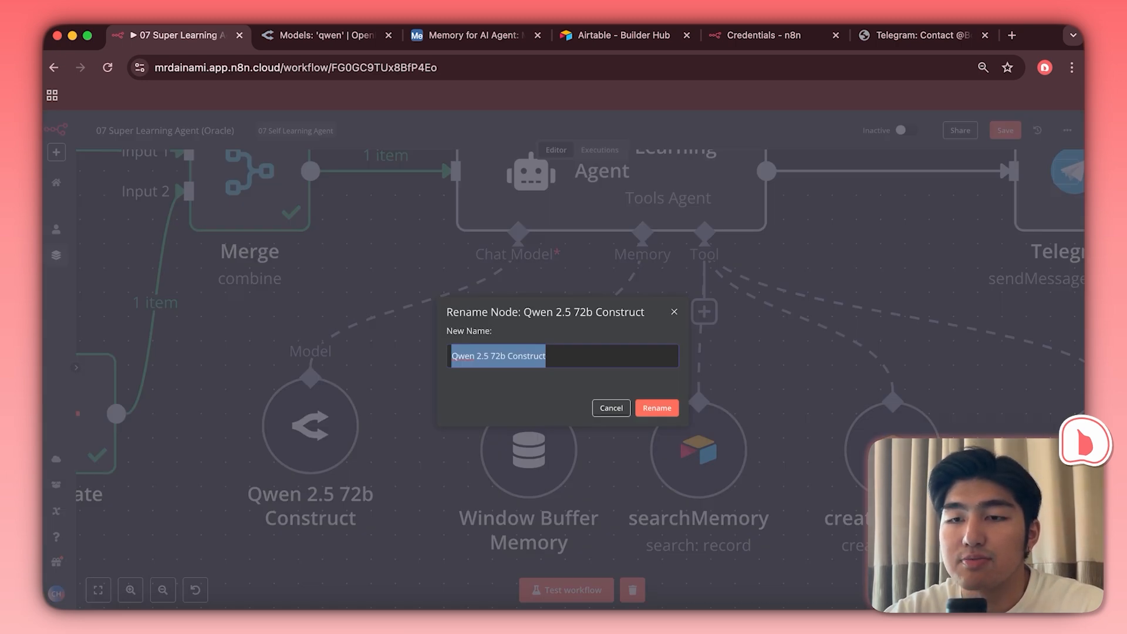
{"action": "left_click", "coordinate": [656, 407]}
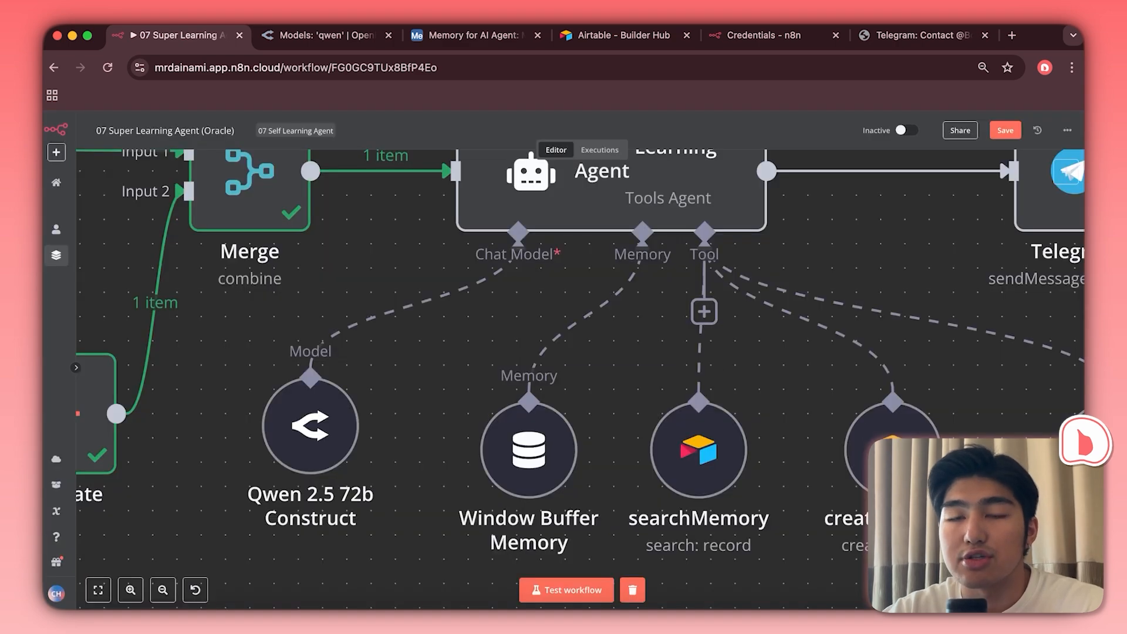
{"action": "key", "text": "super+s"}
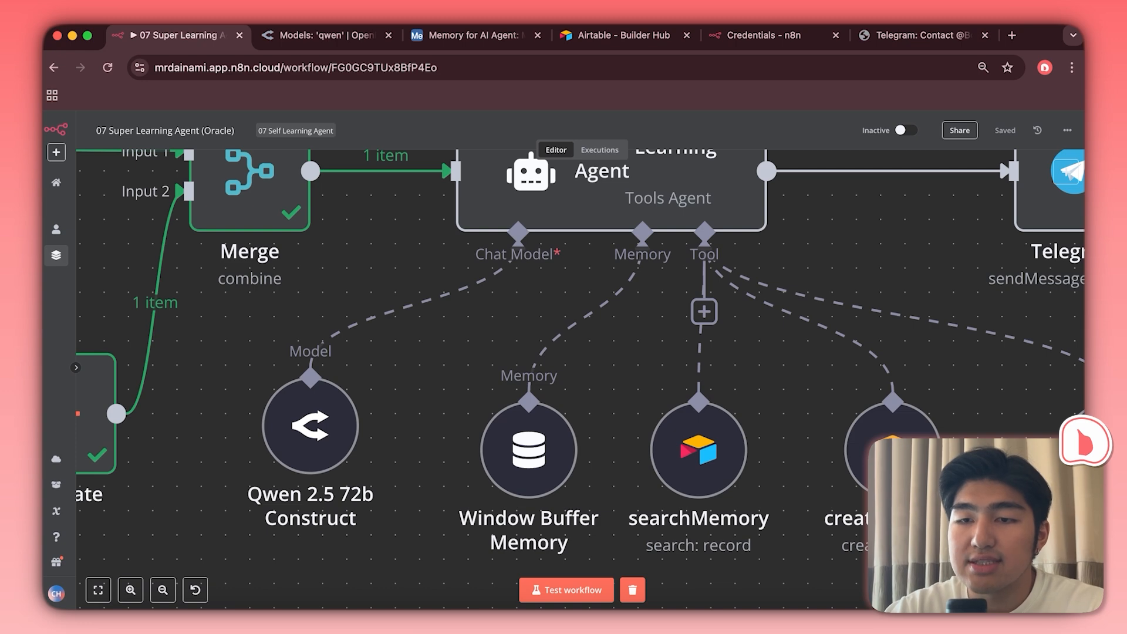
- Move the Window Buffer Memory node closer to the Qwen node and set its Session ID to Define below
{"action": "scroll", "coordinate": [586, 317], "scroll_direction": "down", "scroll_amount": 1}
{"action": "left_click_drag", "start_coordinate": [516, 427], "coordinate": [467, 427]}
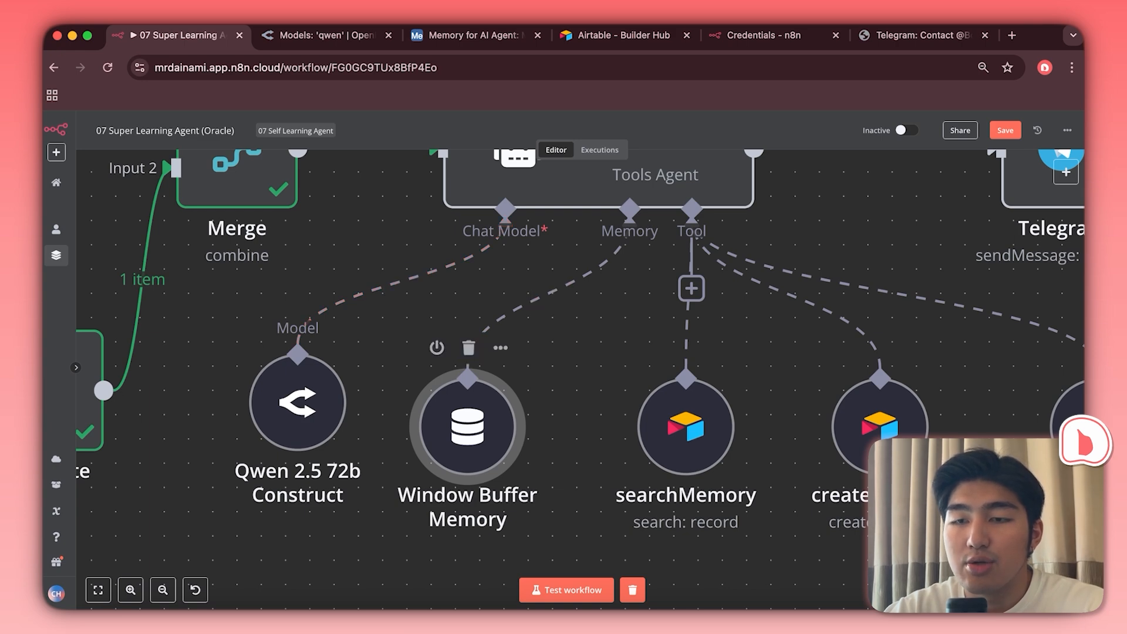
{"action": "double_click", "coordinate": [467, 426]}
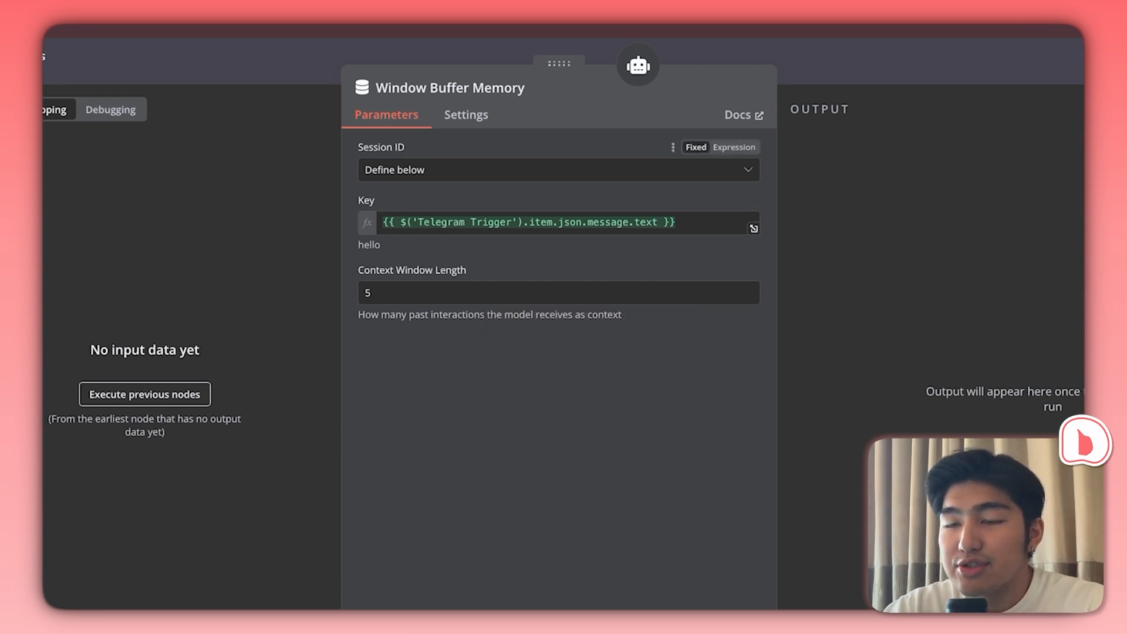
{"action": "left_click", "coordinate": [559, 169]}
{"action": "left_click", "coordinate": [559, 271]}
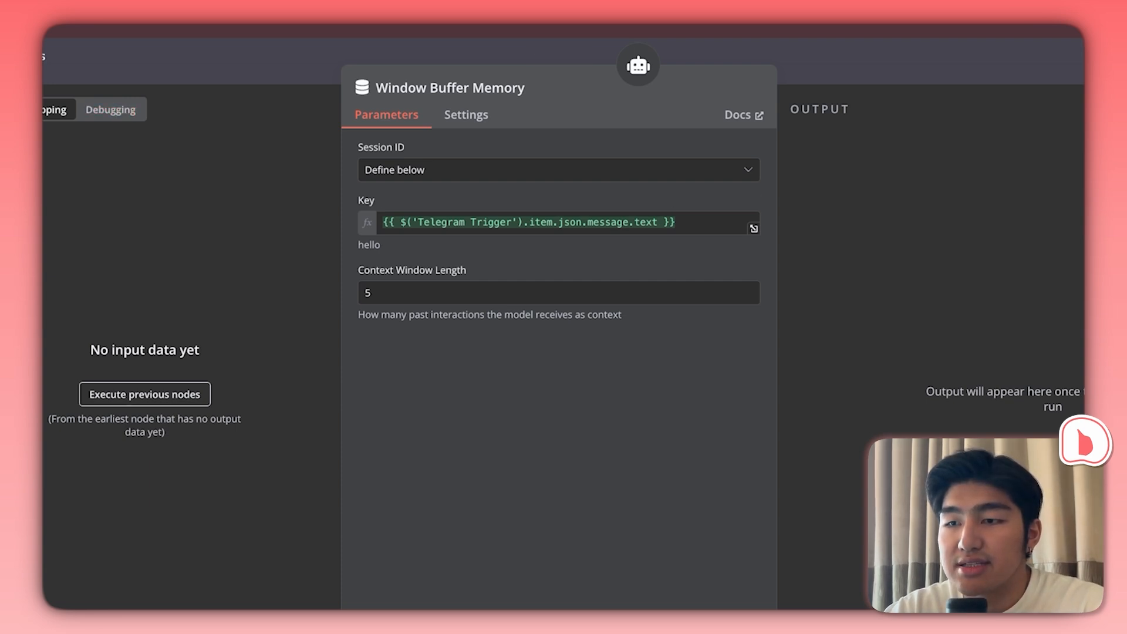
- Execute the previous nodes, then map the incoming message text to the memory Key, keeping a single {{ $('Telegram Trigger').item.json.message.text }} expression
{"action": "left_click", "coordinate": [145, 394]}
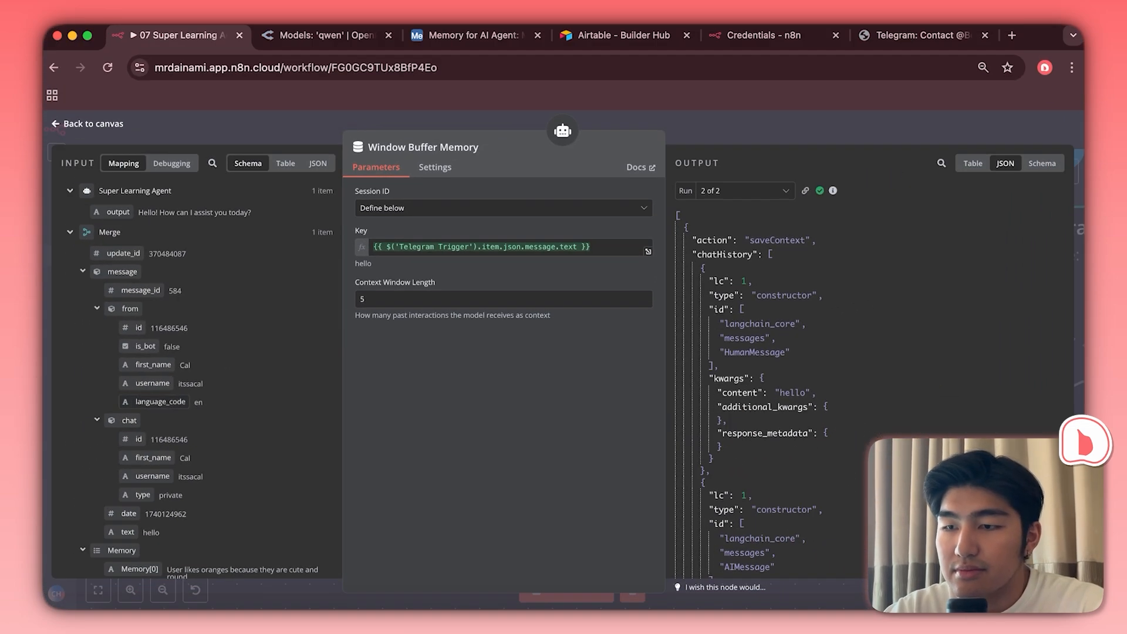
{"action": "scroll", "coordinate": [194, 376], "scroll_direction": "down", "scroll_amount": 2}
{"action": "scroll", "coordinate": [194, 376], "scroll_direction": "up", "scroll_amount": 1}
{"action": "scroll", "coordinate": [194, 376], "scroll_direction": "down", "scroll_amount": 5}
{"action": "scroll", "coordinate": [194, 376], "scroll_direction": "up", "scroll_amount": 5}
{"action": "left_click_drag", "start_coordinate": [124, 473], "coordinate": [592, 250]}
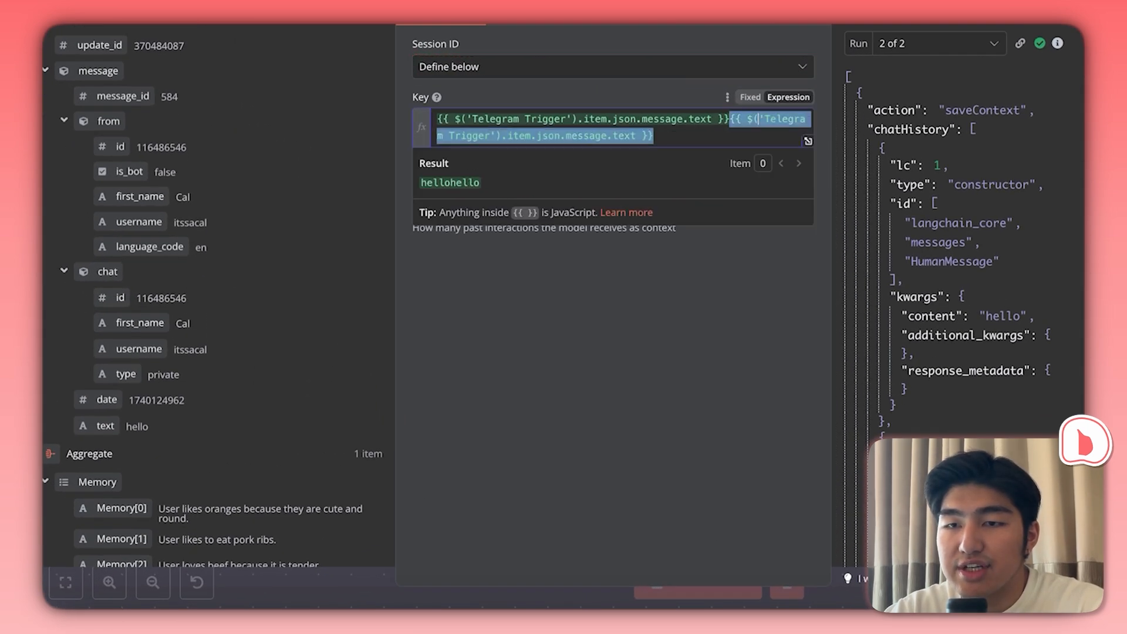
{"action": "left_click", "coordinate": [653, 135]}
{"action": "left_click_drag", "start_coordinate": [652, 136], "coordinate": [730, 119]}
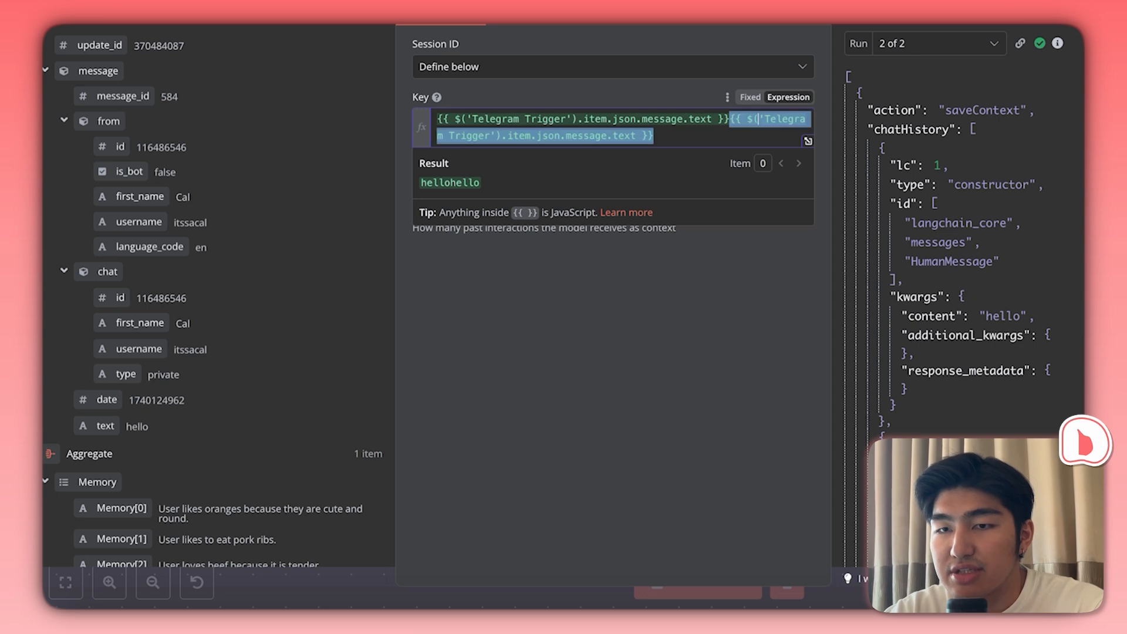
{"action": "key", "text": "BackSpace"}
{"action": "key", "text": "Escape"}
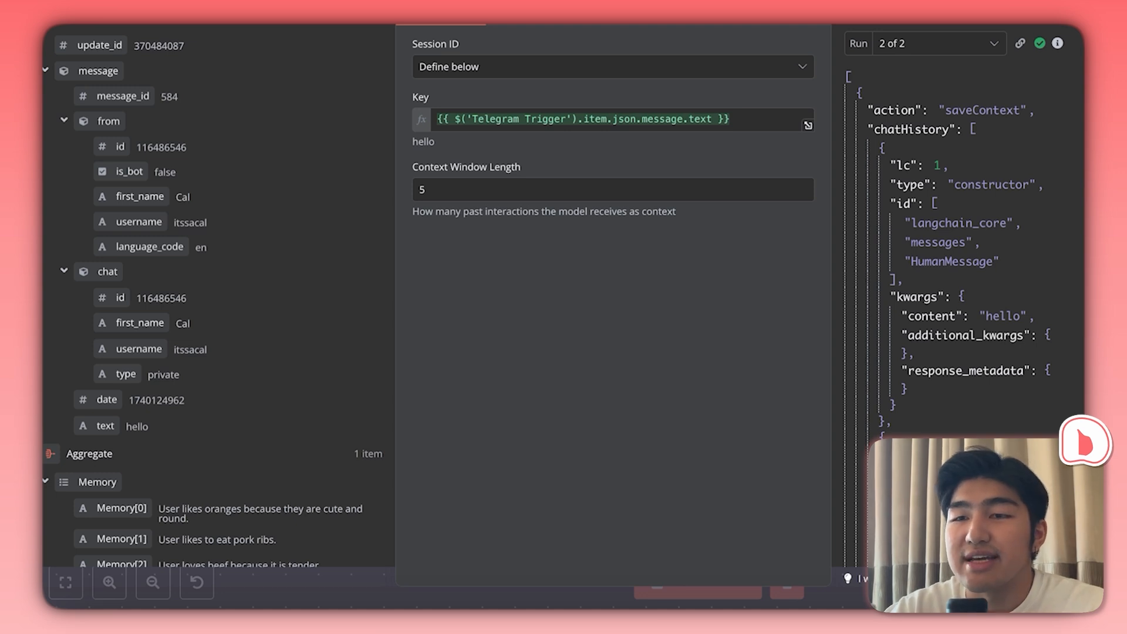
- Return to the canvas and shift the searchMemory node slightly toward Window Buffer Memory
{"action": "left_click", "coordinate": [425, 189]}
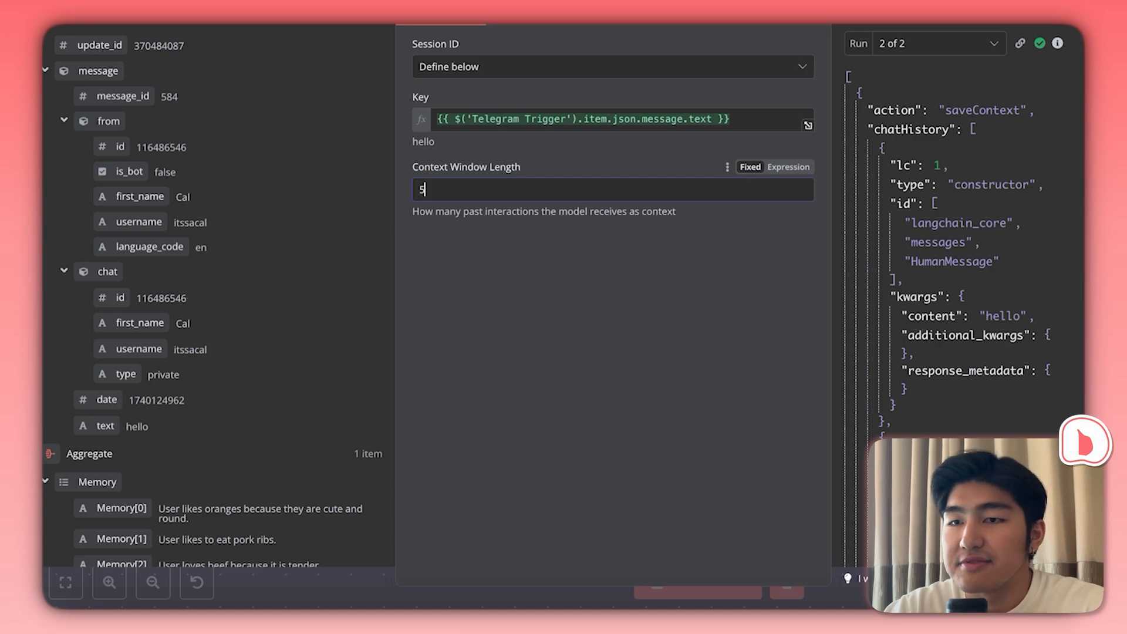
{"action": "key", "text": "Escape"}
{"action": "scroll", "coordinate": [548, 292], "scroll_direction": "right", "scroll_amount": 4}
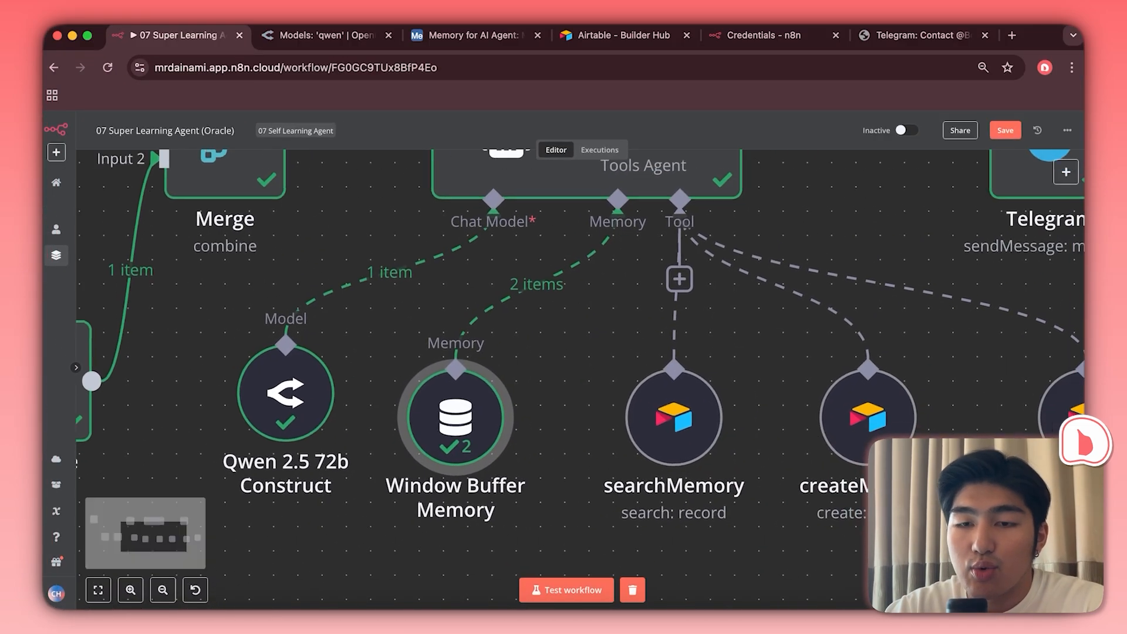
{"action": "scroll", "coordinate": [596, 418], "scroll_direction": "right", "scroll_amount": 3}
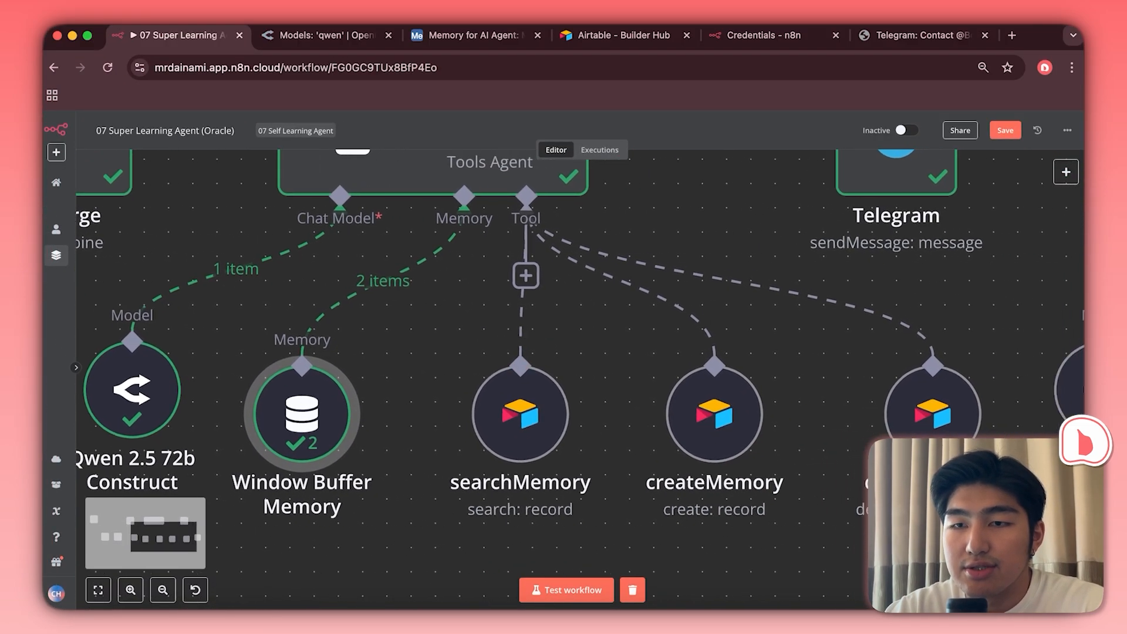
{"action": "scroll", "coordinate": [596, 419], "scroll_direction": "down", "scroll_amount": 2}
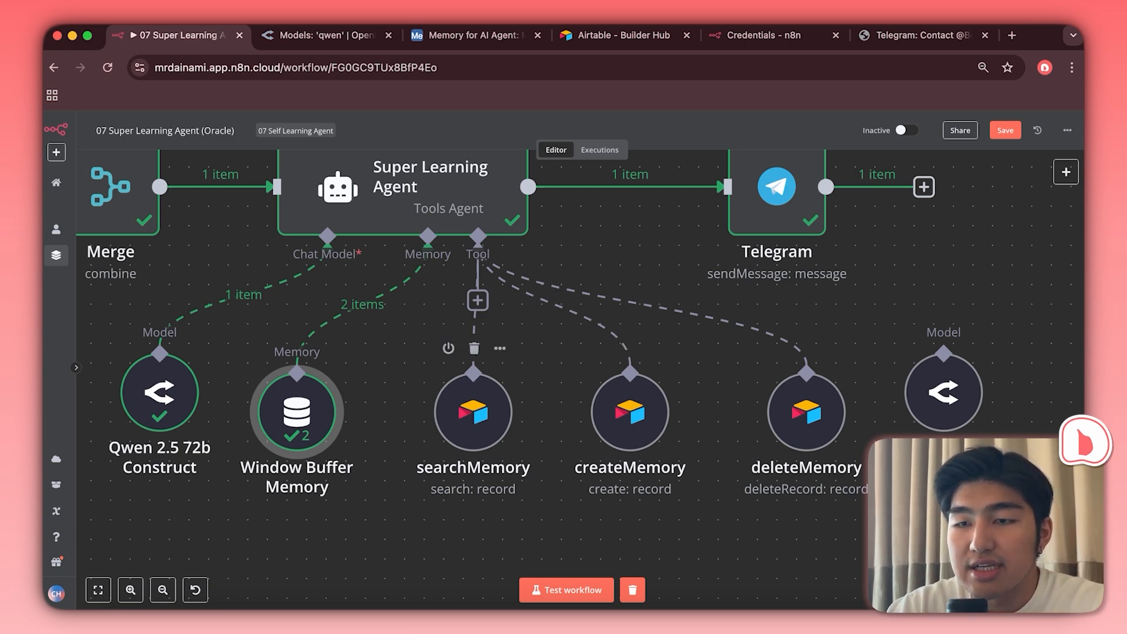
{"action": "left_click_drag", "start_coordinate": [473, 411], "coordinate": [453, 411]}
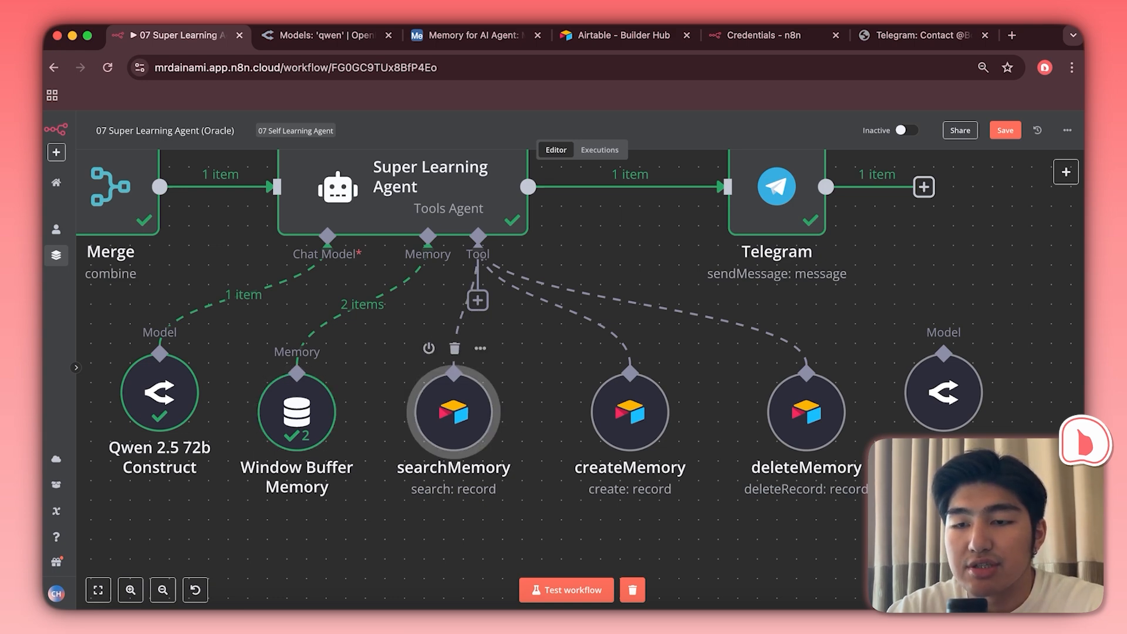
- Open the searchMemory node and read its full tool description, including the instructions, examples and notes, in the expanded editor
{"action": "double_click", "coordinate": [453, 411]}
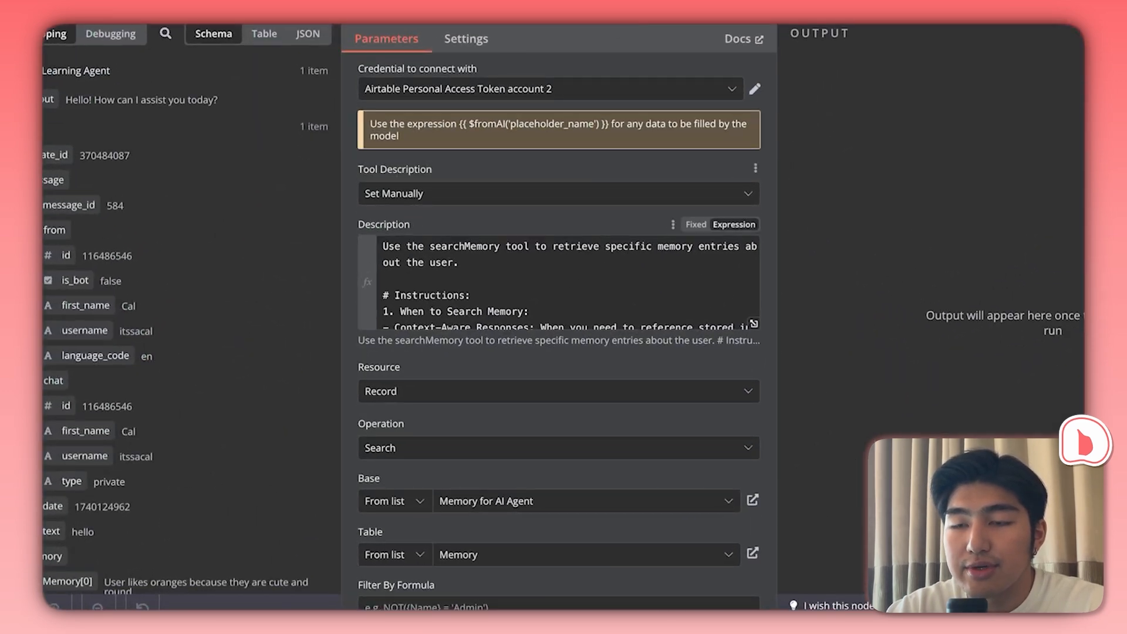
{"action": "scroll", "coordinate": [559, 328], "scroll_direction": "down", "scroll_amount": 1}
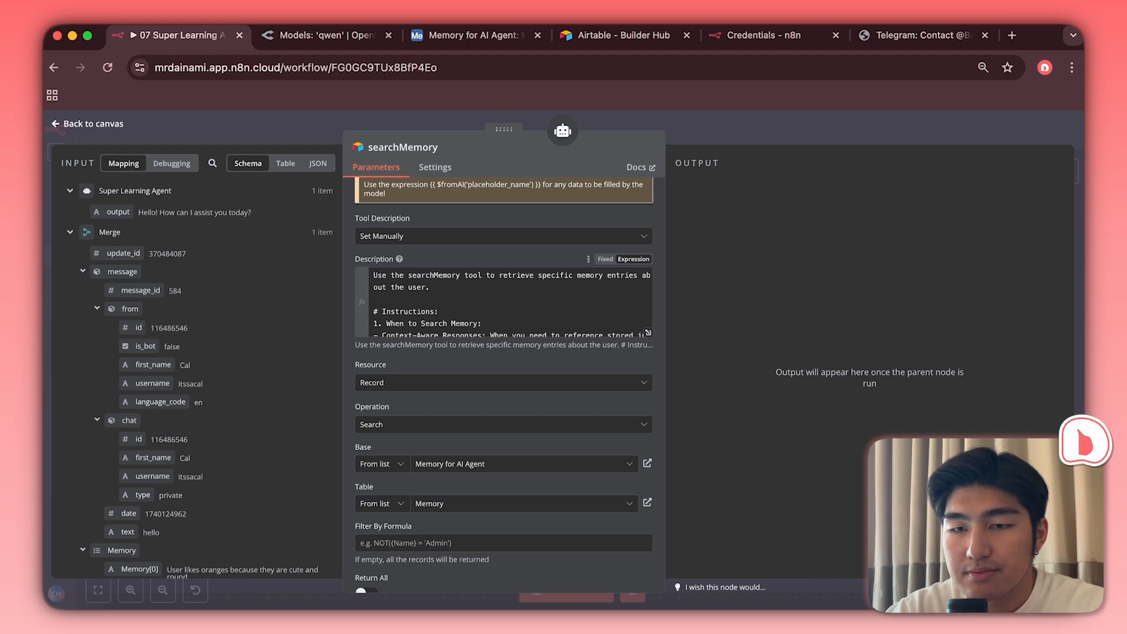
{"action": "left_click", "coordinate": [648, 332]}
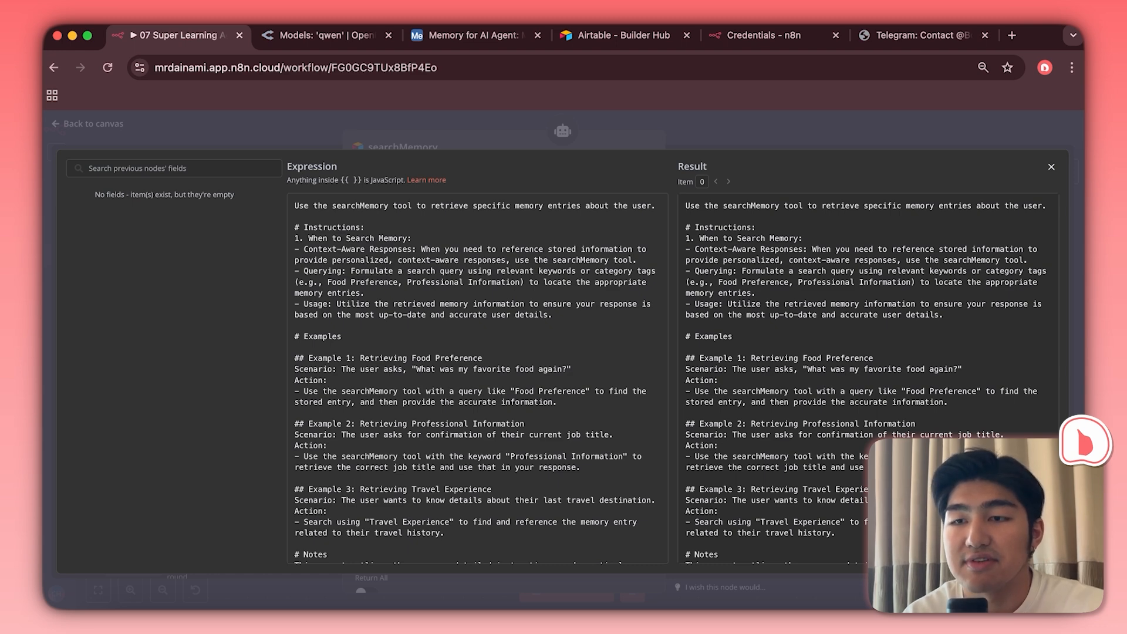
{"action": "scroll", "coordinate": [479, 375], "scroll_direction": "down", "scroll_amount": 2}
{"action": "scroll", "coordinate": [478, 376], "scroll_direction": "up", "scroll_amount": 2}
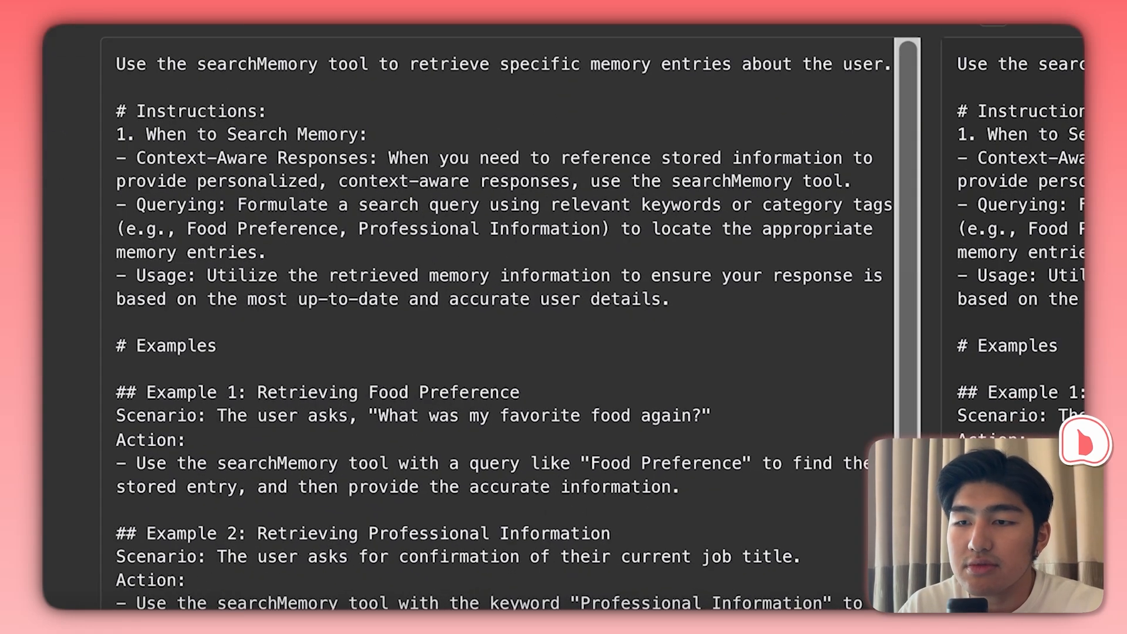
{"action": "scroll", "coordinate": [593, 317], "scroll_direction": "down", "scroll_amount": 1}
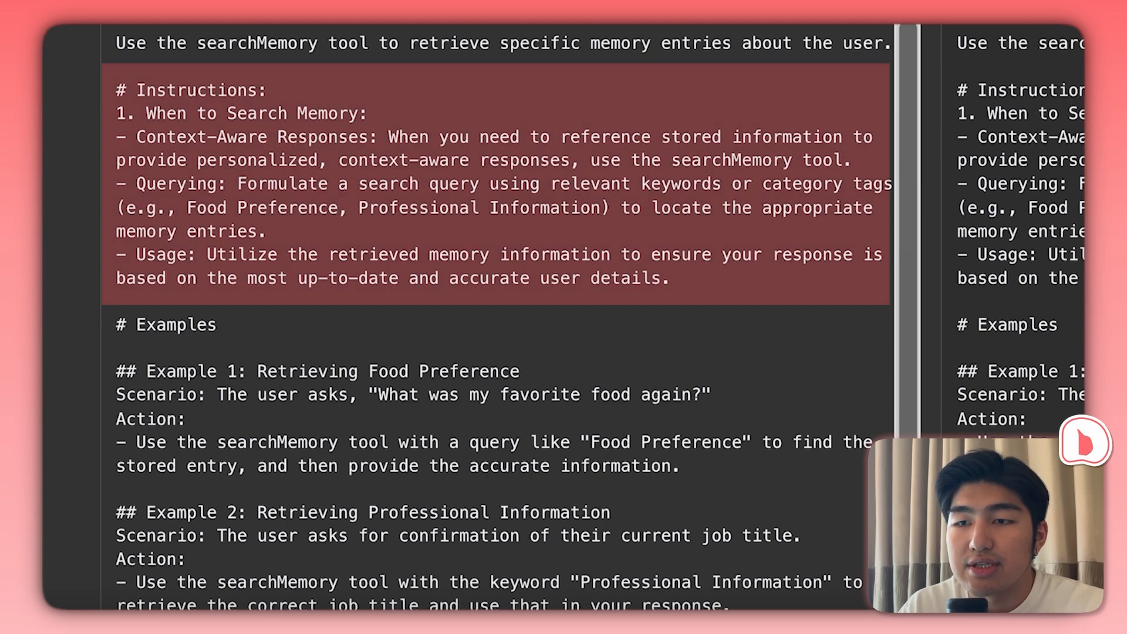
{"action": "scroll", "coordinate": [496, 317], "scroll_direction": "down", "scroll_amount": 4}
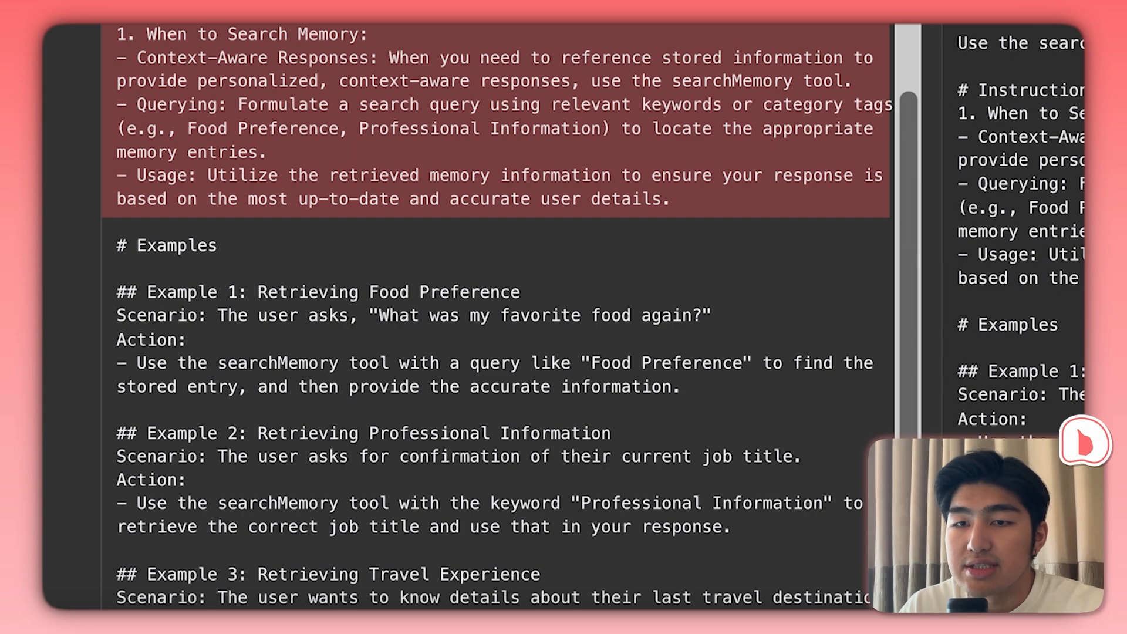
{"action": "scroll", "coordinate": [496, 317], "scroll_direction": "down", "scroll_amount": 10}
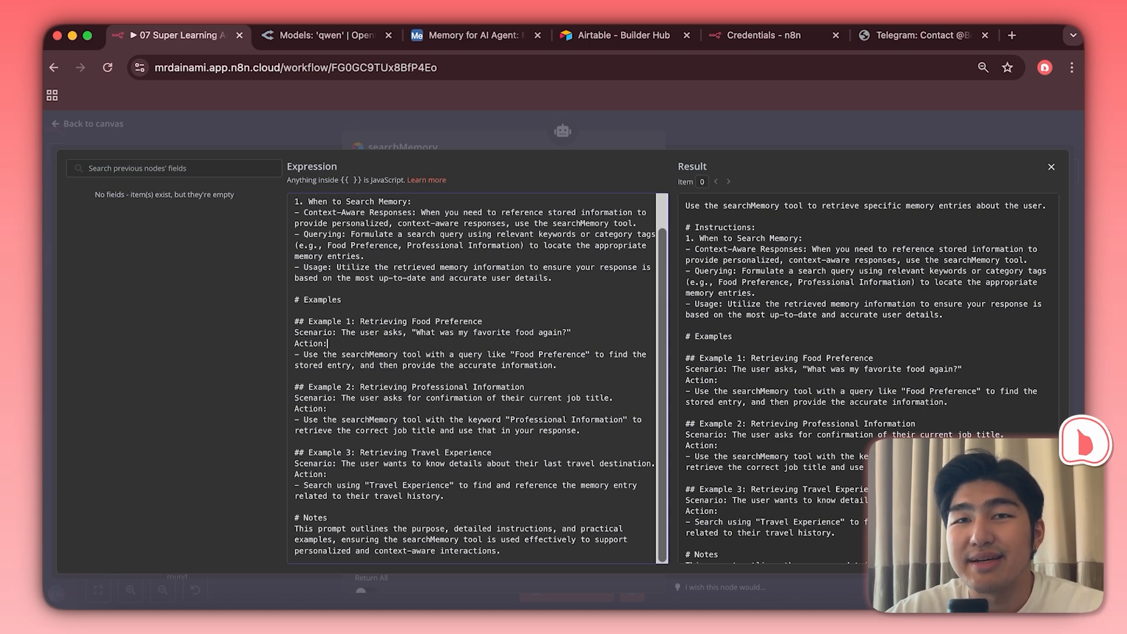
{"action": "scroll", "coordinate": [473, 376], "scroll_direction": "up", "scroll_amount": 2}
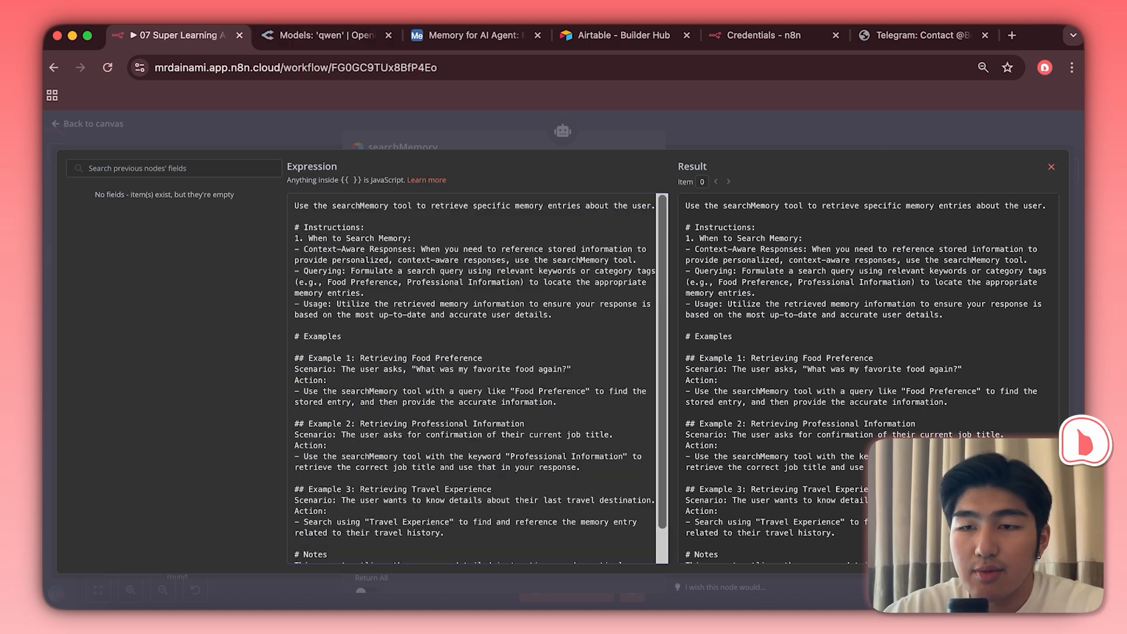
{"action": "key", "text": "Escape"}
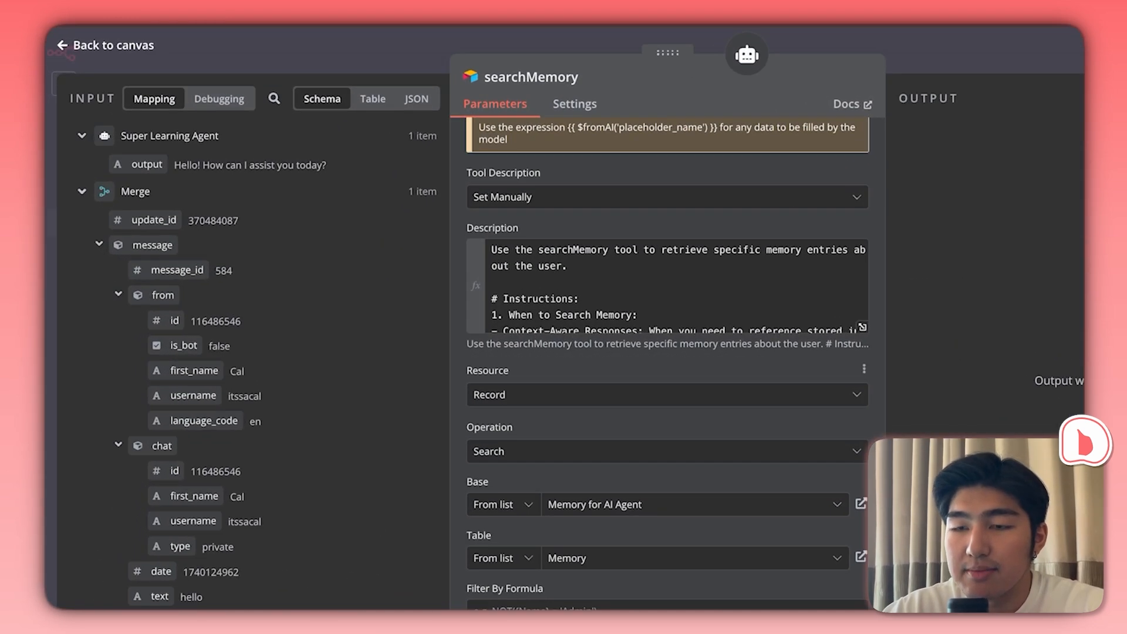
- Review the searchMemory node's resource, operation, base, table, formula filter and return limit settings
{"action": "scroll", "coordinate": [667, 352], "scroll_direction": "down", "scroll_amount": 2}
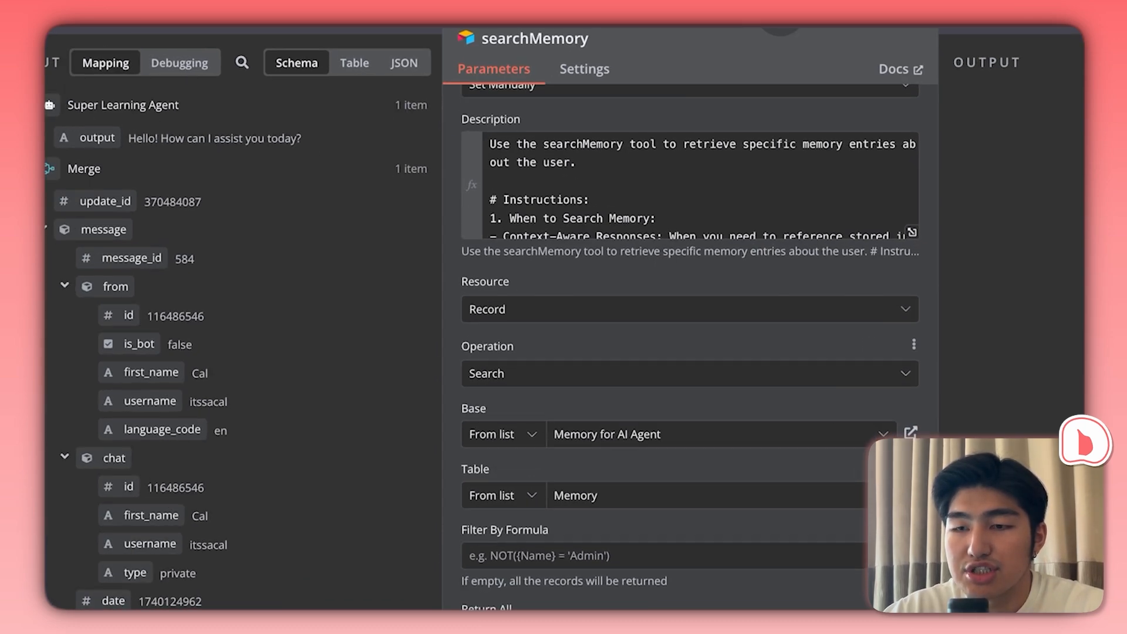
{"action": "scroll", "coordinate": [691, 352], "scroll_direction": "down", "scroll_amount": 1}
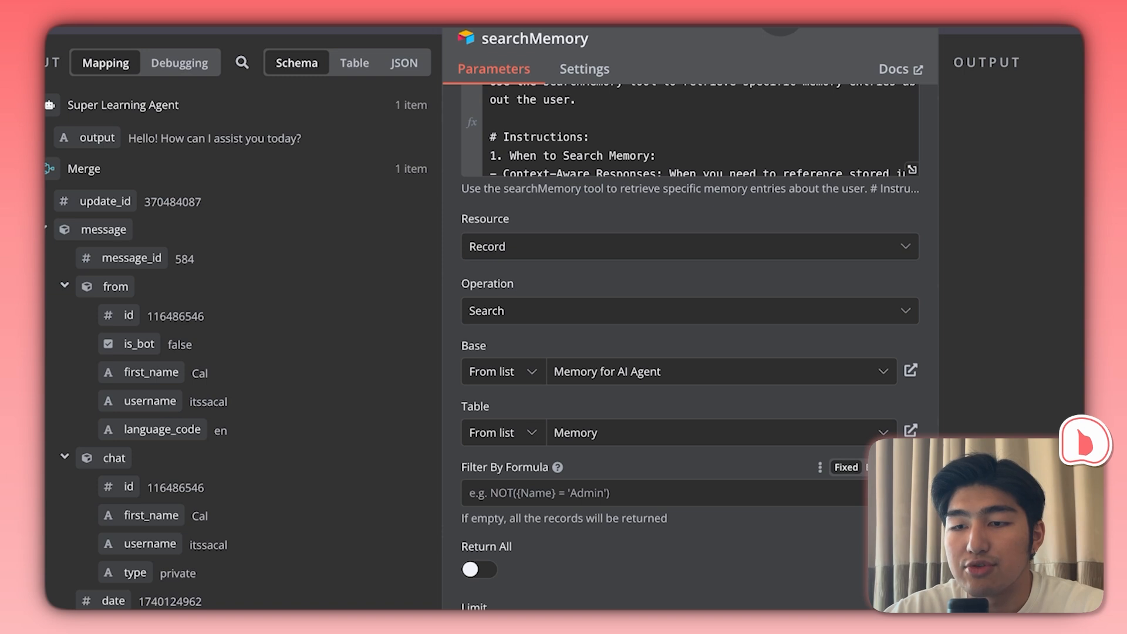
{"action": "scroll", "coordinate": [690, 352], "scroll_direction": "down", "scroll_amount": 2}
{"action": "left_click", "coordinate": [481, 488]}
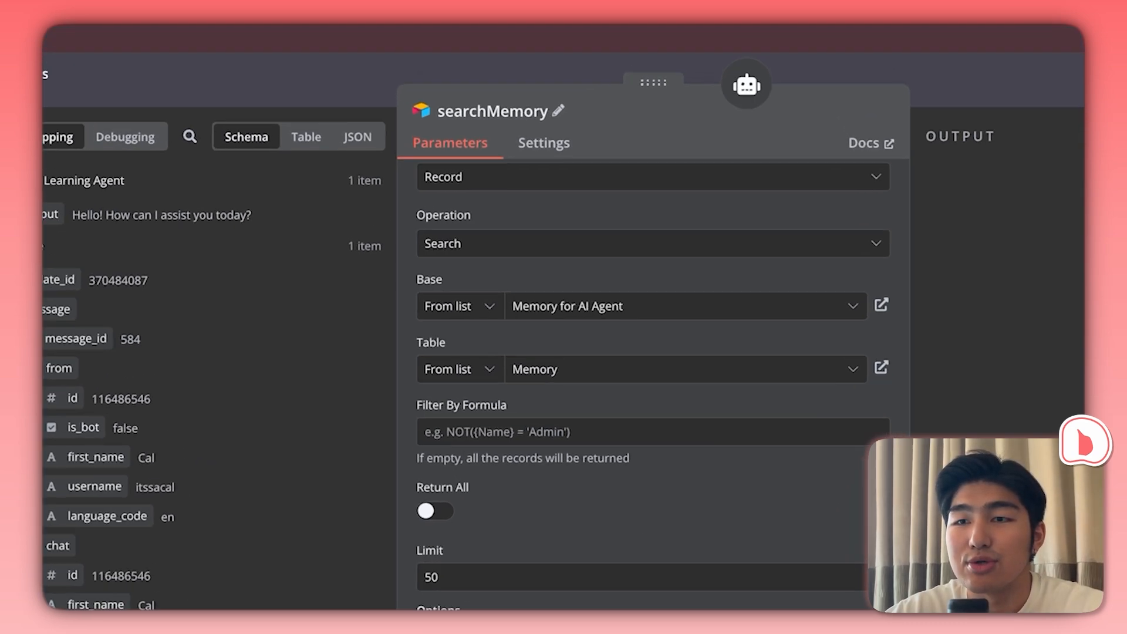
- Try an underscore between "search" and "Memory" in the node's name, remove it and keep the name searchMemory
{"action": "left_click", "coordinate": [586, 77]}
{"action": "double_click", "coordinate": [645, 69]}
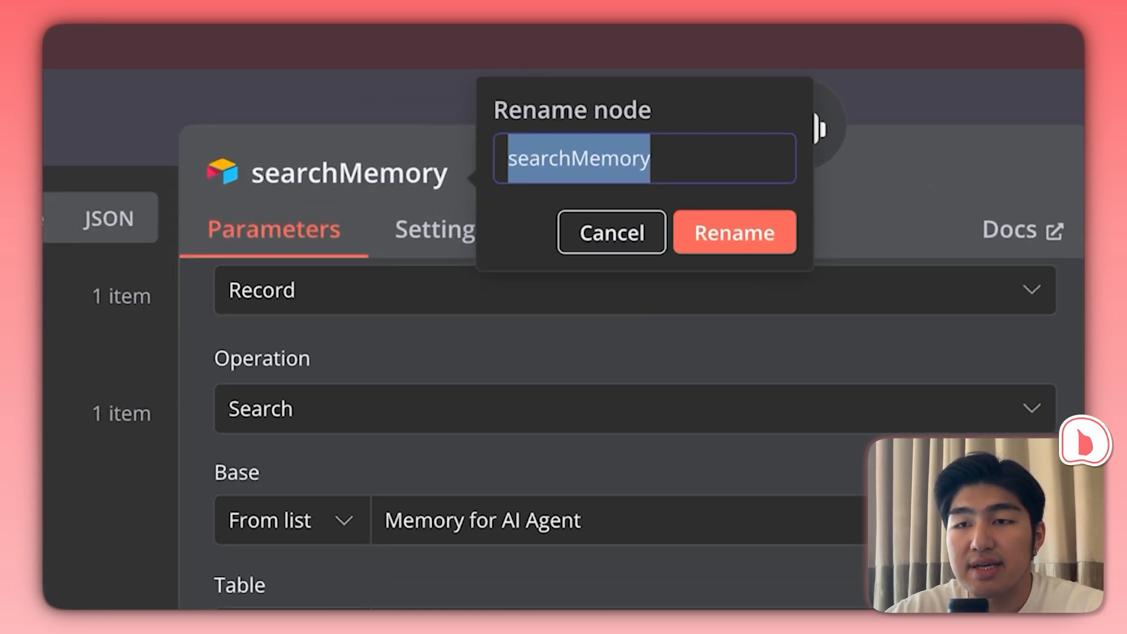
{"action": "left_click", "coordinate": [570, 158]}
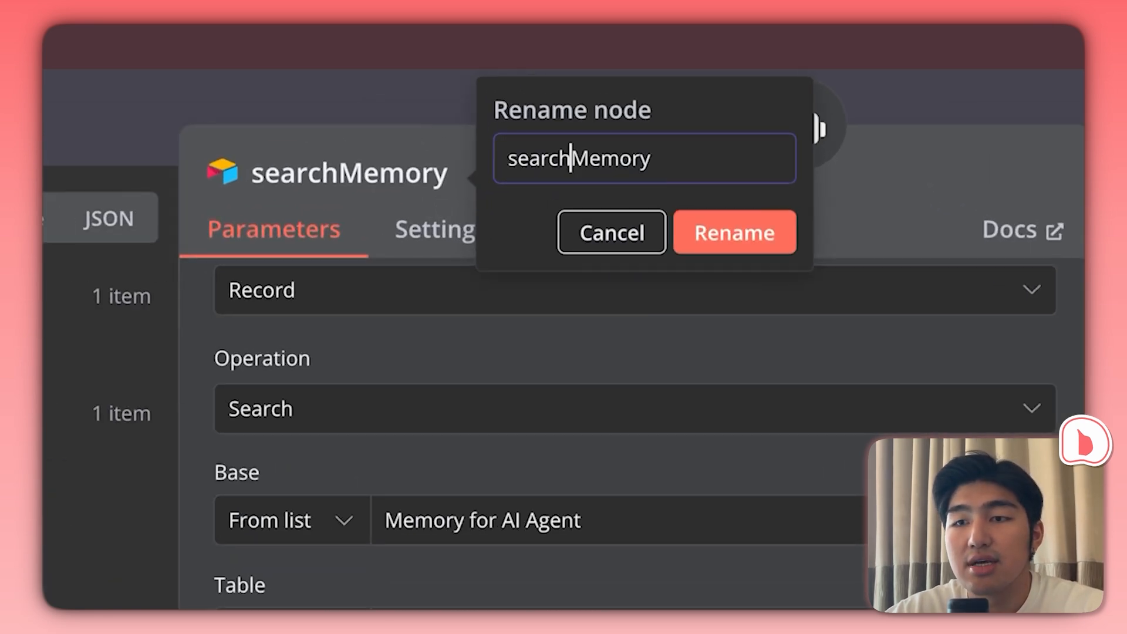
{"action": "type", "text": "_"}
{"action": "key", "text": "BackSpace"}
{"action": "type", "text": "_"}
{"action": "key", "text": "BackSpace"}
{"action": "left_click", "coordinate": [650, 159]}
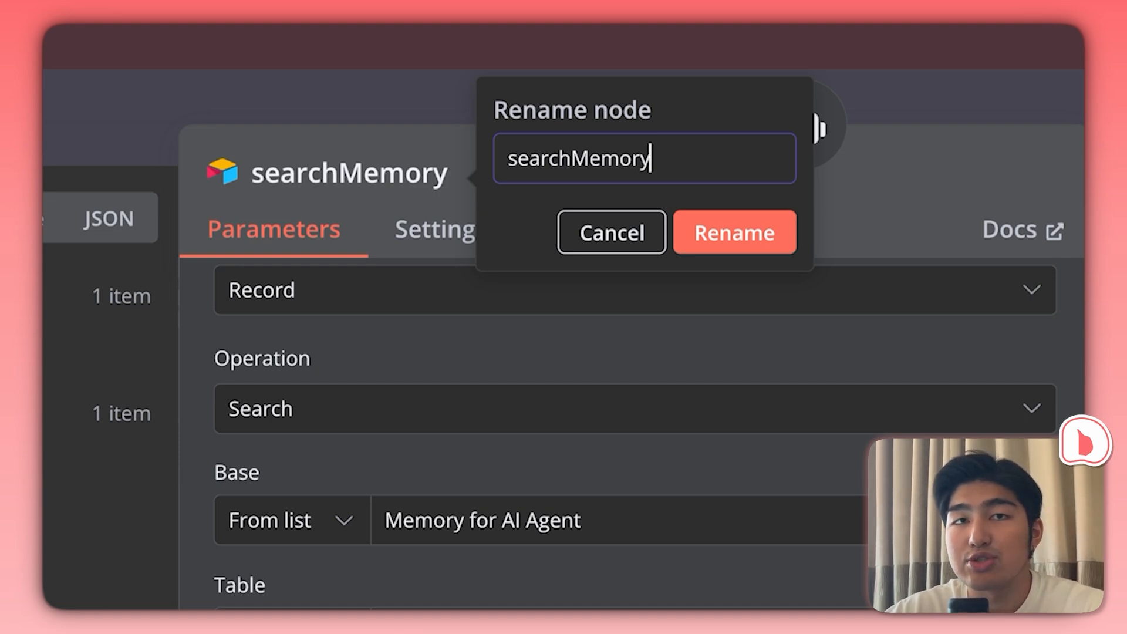
{"action": "key", "text": "Return"}
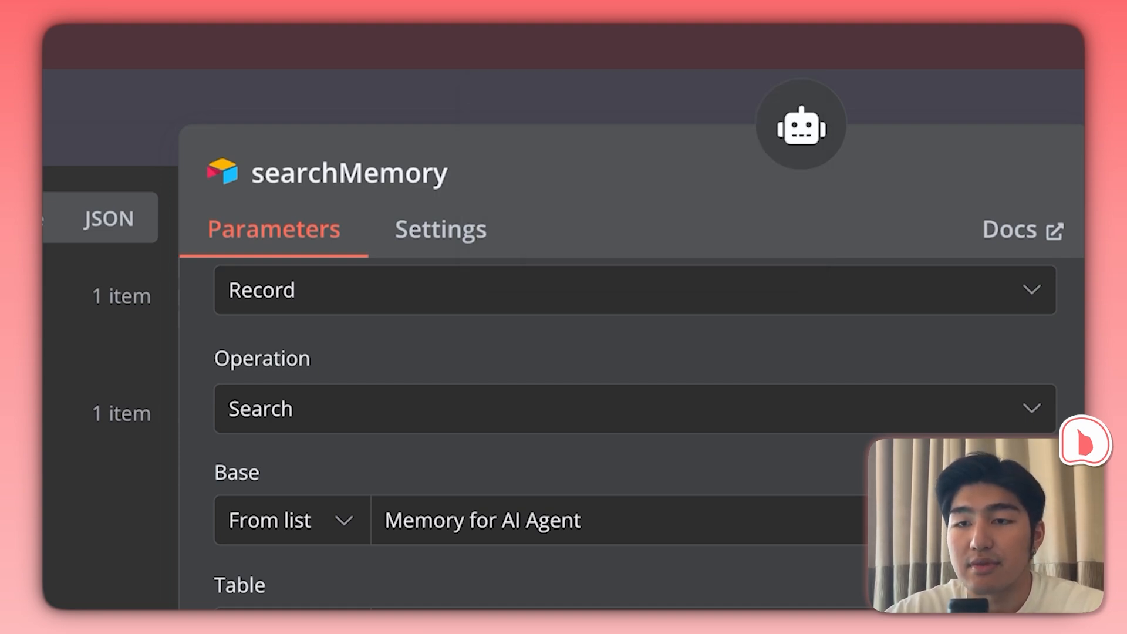
- Return to the canvas and move the deleteMemory and createMemory nodes slightly toward searchMemory
{"action": "scroll", "coordinate": [494, 411], "scroll_direction": "down", "scroll_amount": 3}
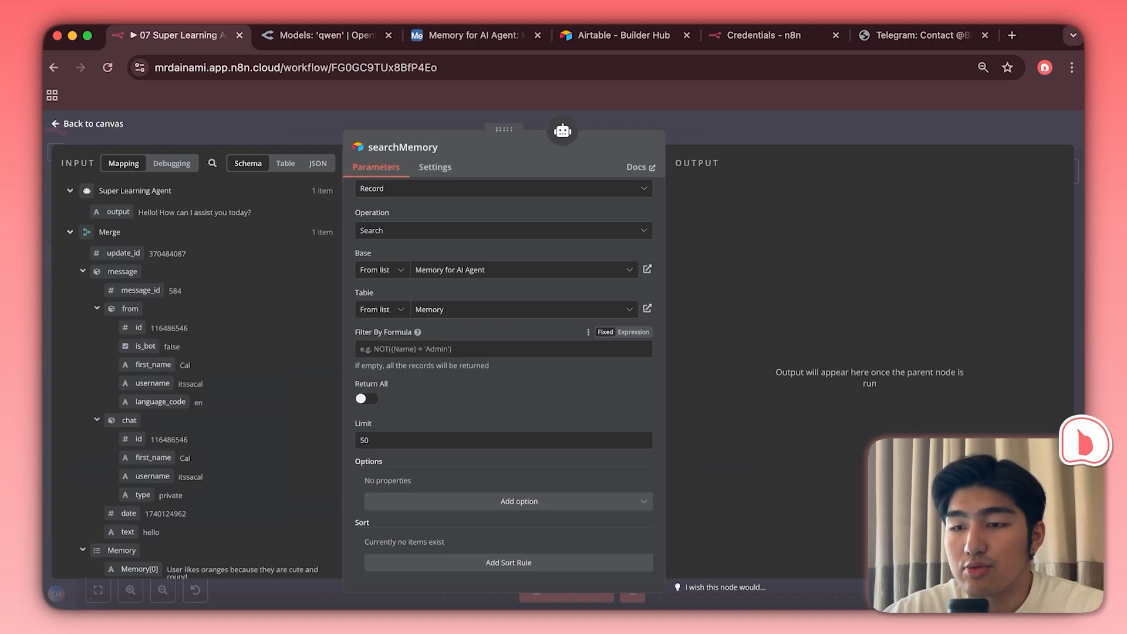
{"action": "key", "text": "Escape"}
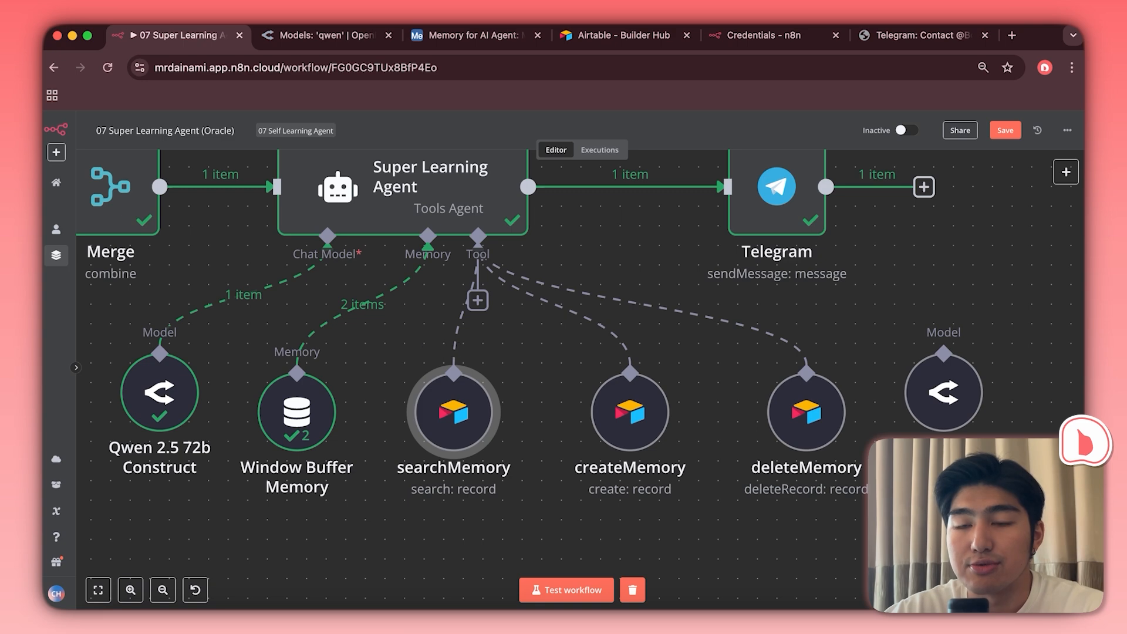
{"action": "scroll", "coordinate": [493, 288], "scroll_direction": "right", "scroll_amount": 2}
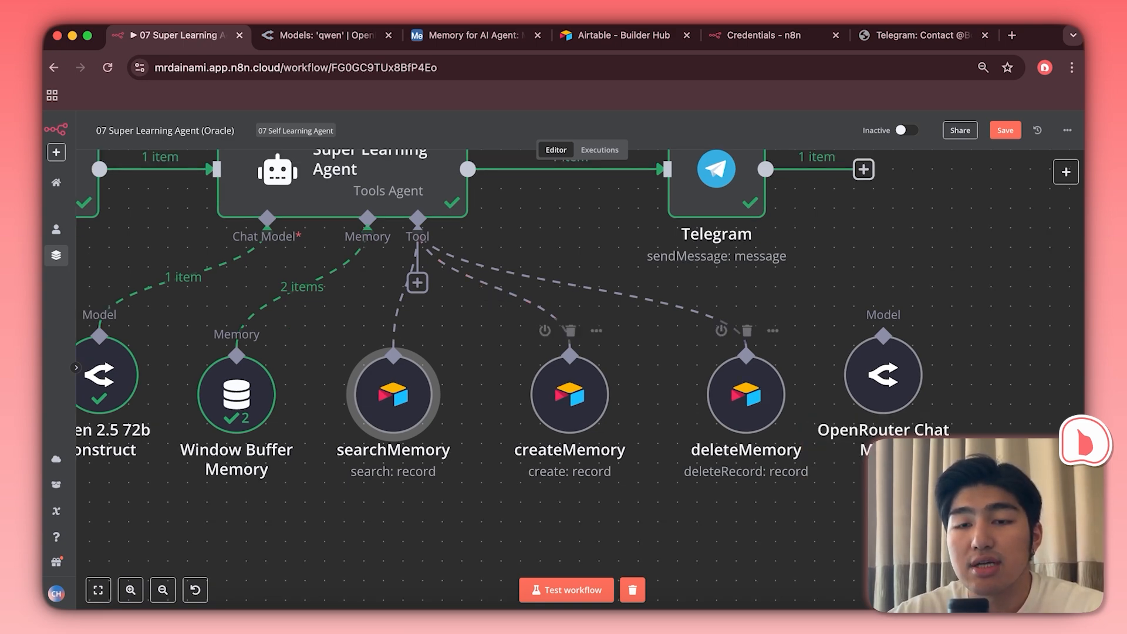
{"action": "scroll", "coordinate": [745, 375], "scroll_direction": "right", "scroll_amount": 2}
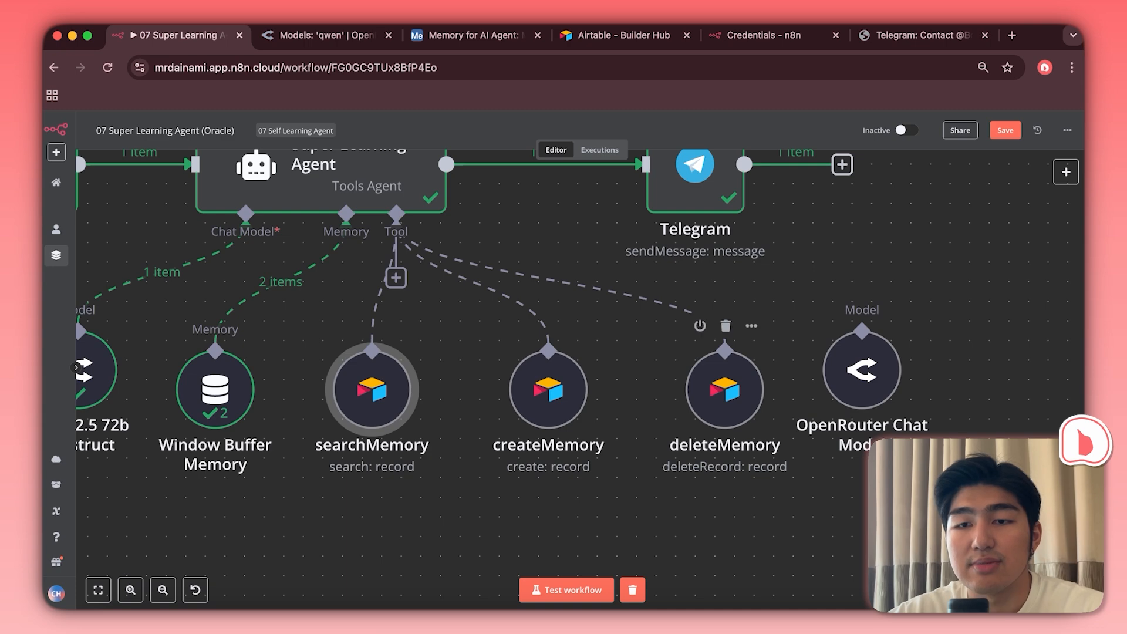
{"action": "left_click", "coordinate": [724, 389]}
{"action": "left_click_drag", "start_coordinate": [724, 389], "coordinate": [684, 389]}
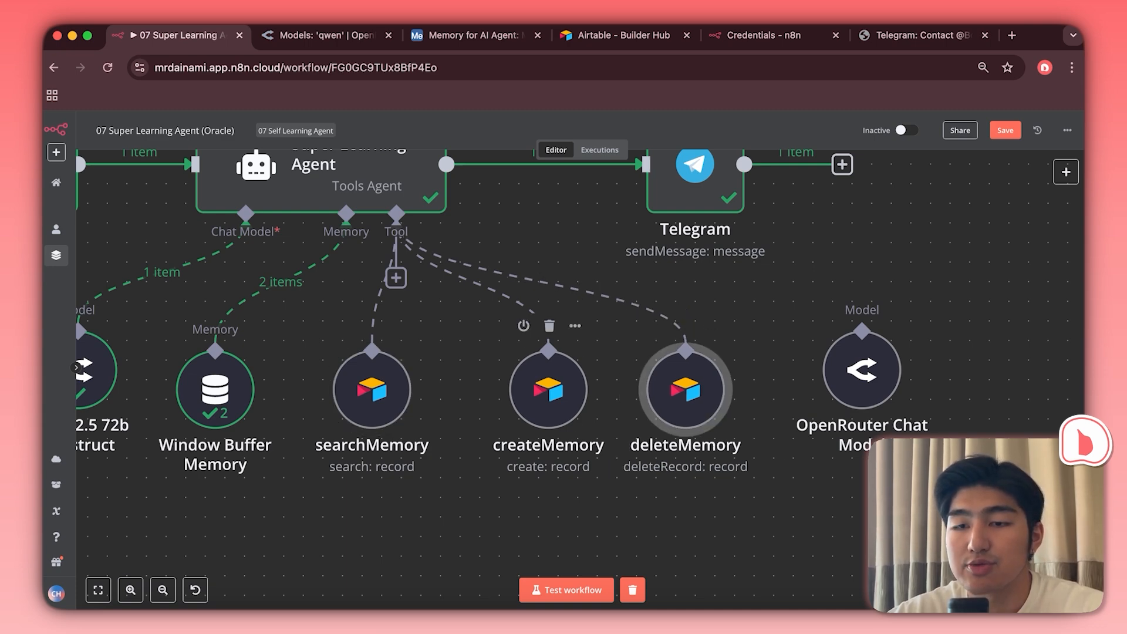
{"action": "left_click_drag", "start_coordinate": [548, 389], "coordinate": [508, 389]}
- Open the createMemory node and review its settings and its full tool description in the expanded editor
{"action": "double_click", "coordinate": [509, 389]}
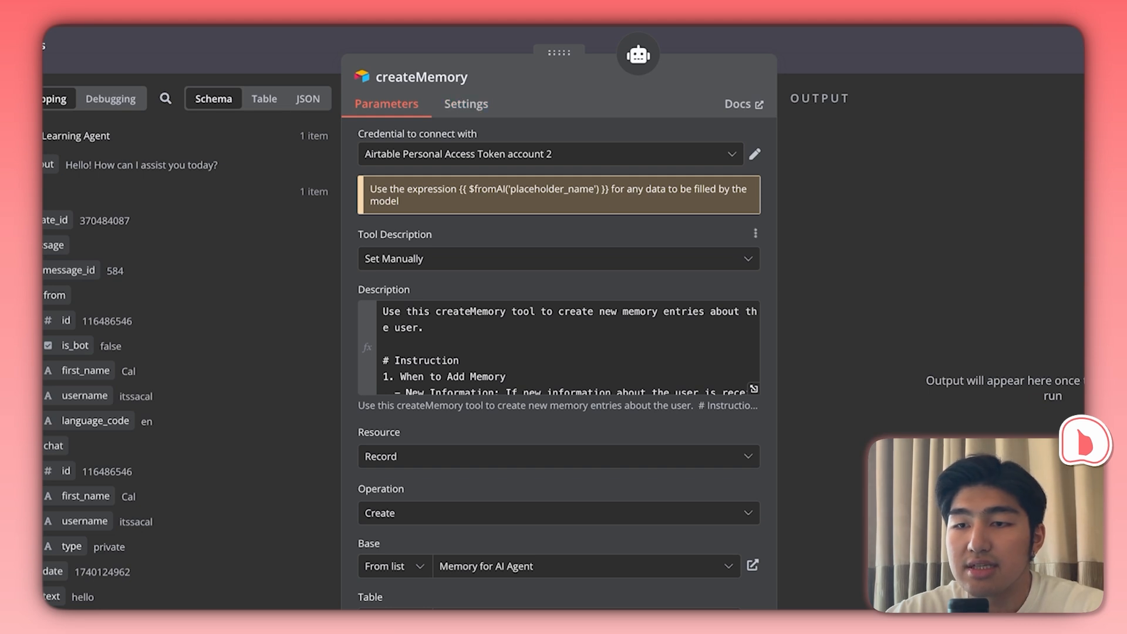
{"action": "scroll", "coordinate": [558, 359], "scroll_direction": "down", "scroll_amount": 3}
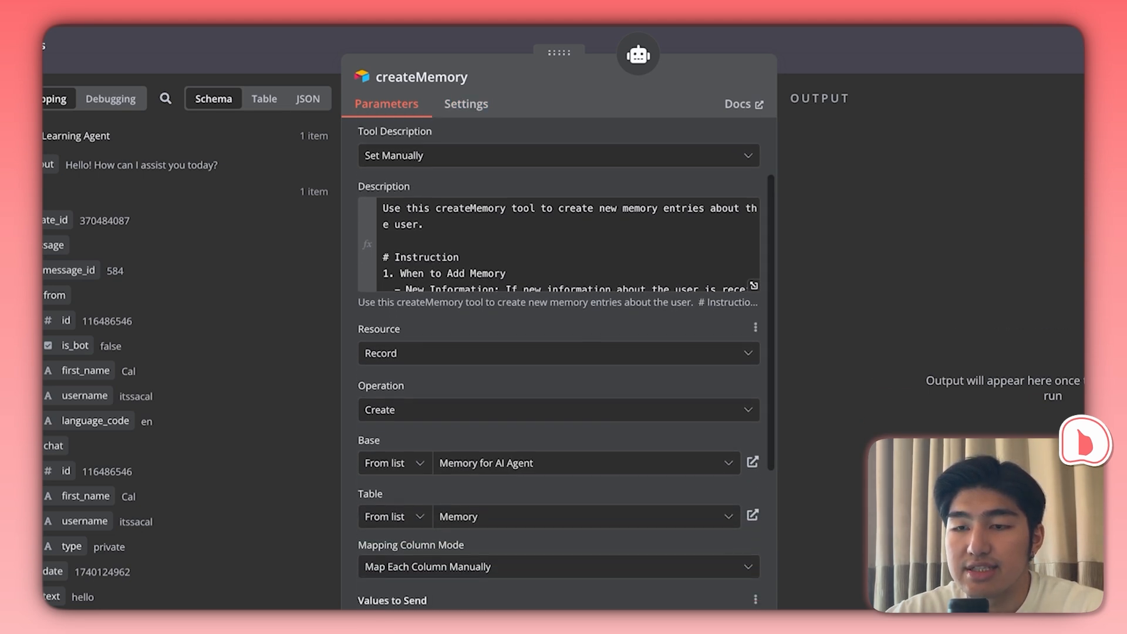
{"action": "scroll", "coordinate": [558, 359], "scroll_direction": "down", "scroll_amount": 2}
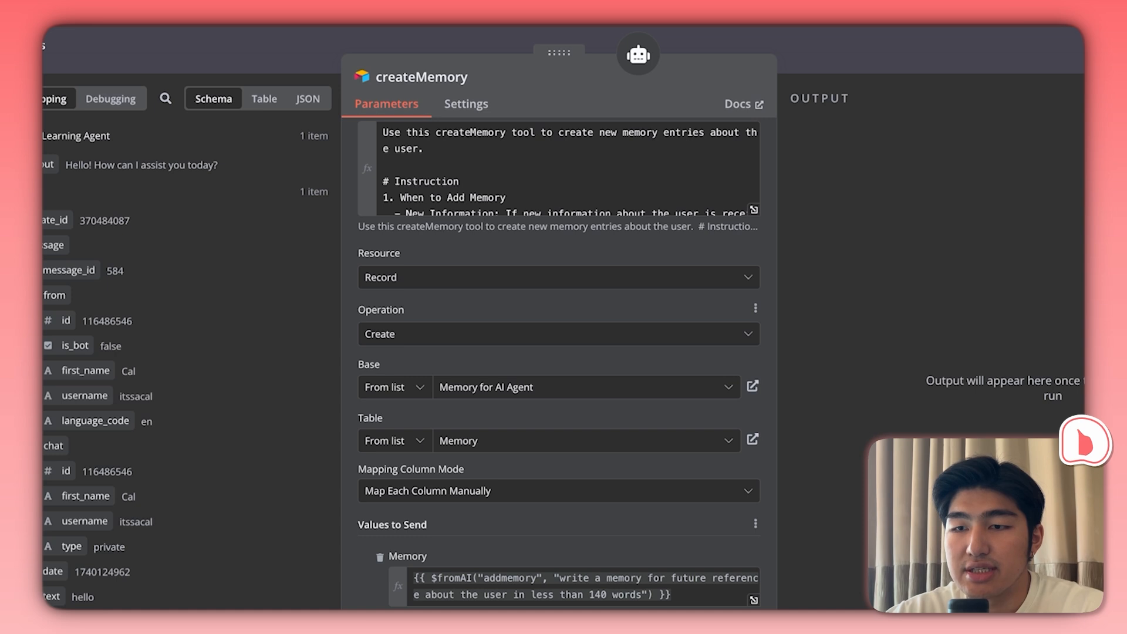
{"action": "scroll", "coordinate": [558, 359], "scroll_direction": "down", "scroll_amount": 3}
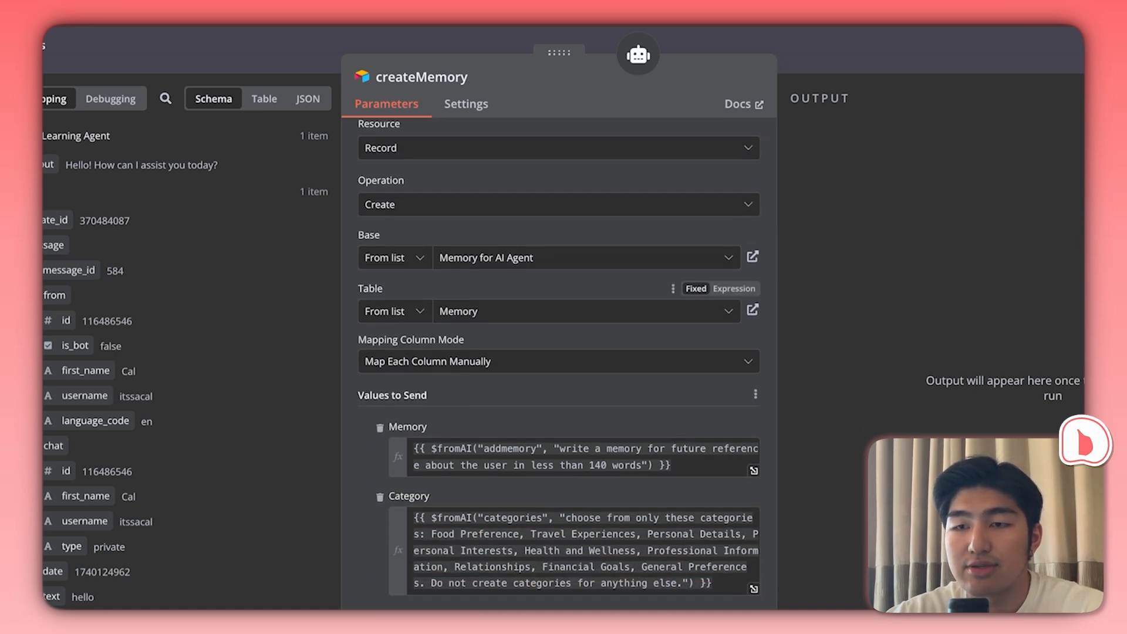
{"action": "scroll", "coordinate": [565, 365], "scroll_direction": "up", "scroll_amount": 5}
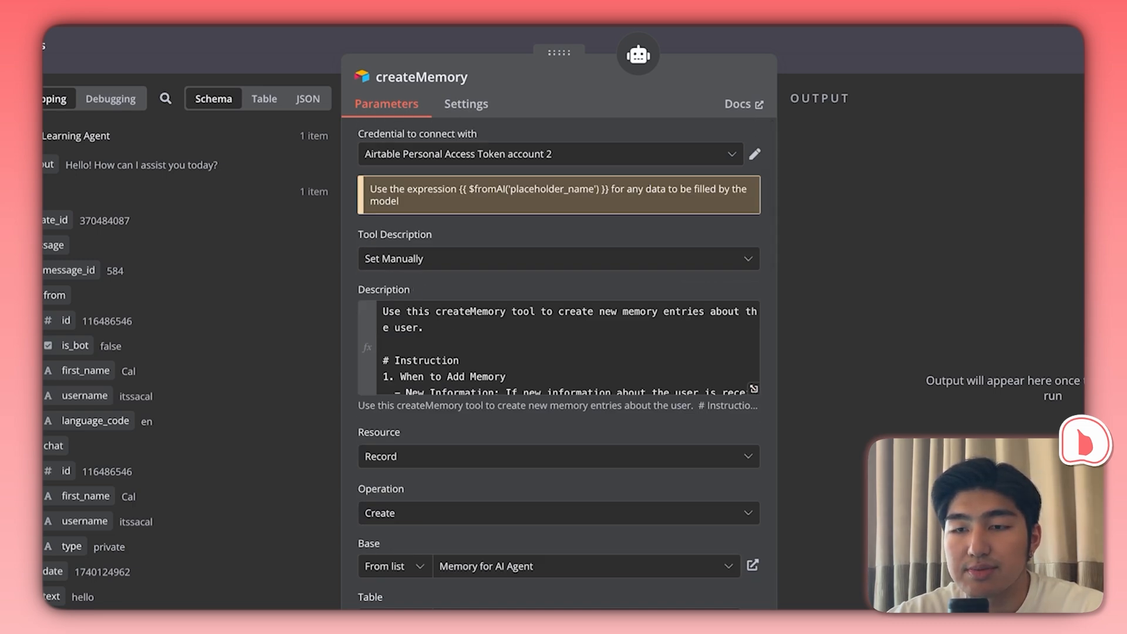
{"action": "left_click", "coordinate": [753, 388]}
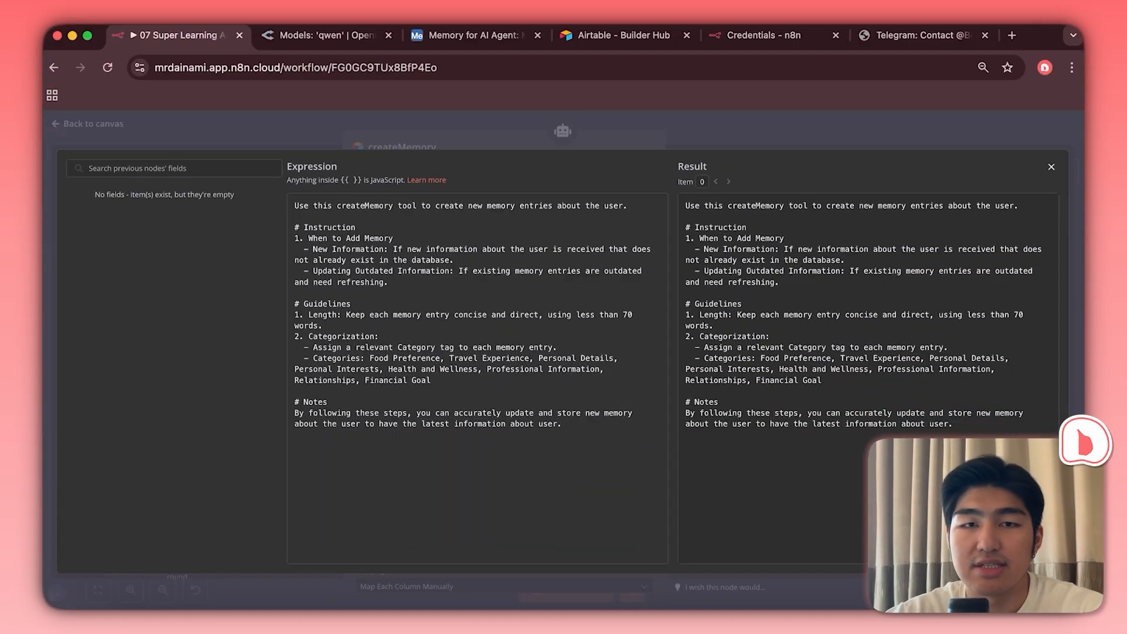
{"action": "key", "text": "Escape"}
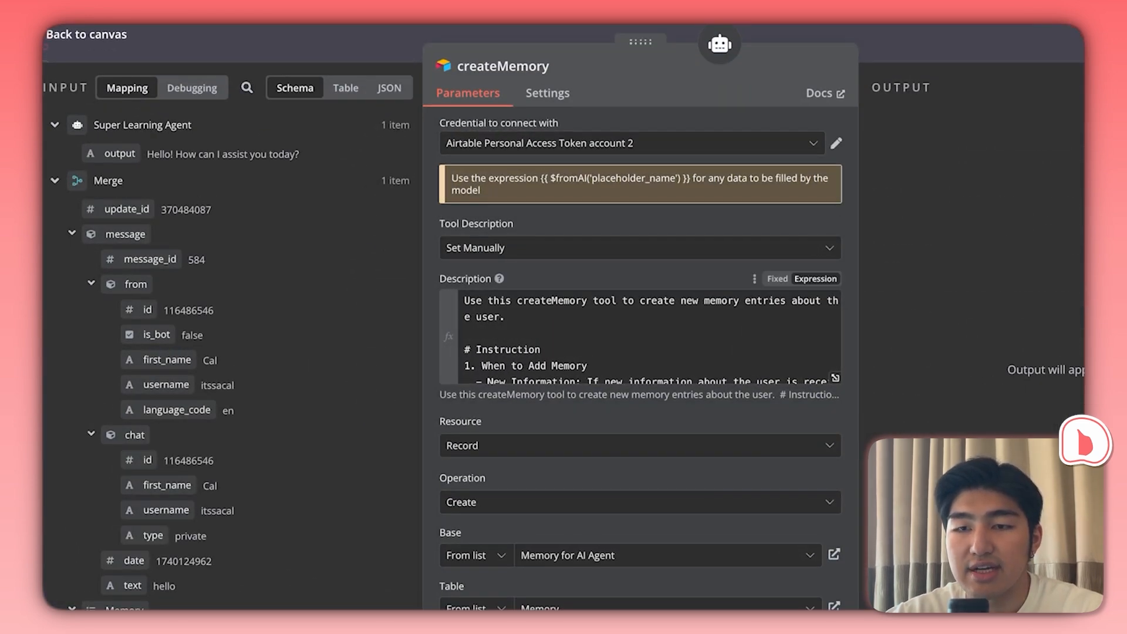
- Keep createMemory's tool description on Set Manually and examine its table, column mapping mode, and Memory and Category values
{"action": "left_click", "coordinate": [639, 247]}
{"action": "left_click", "coordinate": [640, 334]}
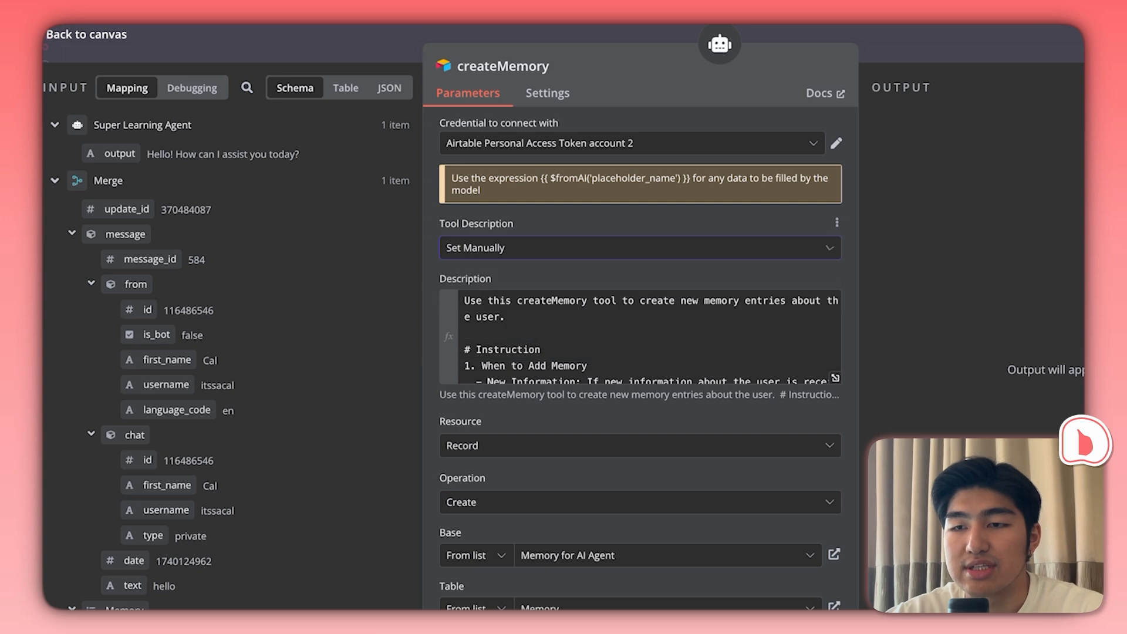
{"action": "scroll", "coordinate": [640, 352], "scroll_direction": "down", "scroll_amount": 6}
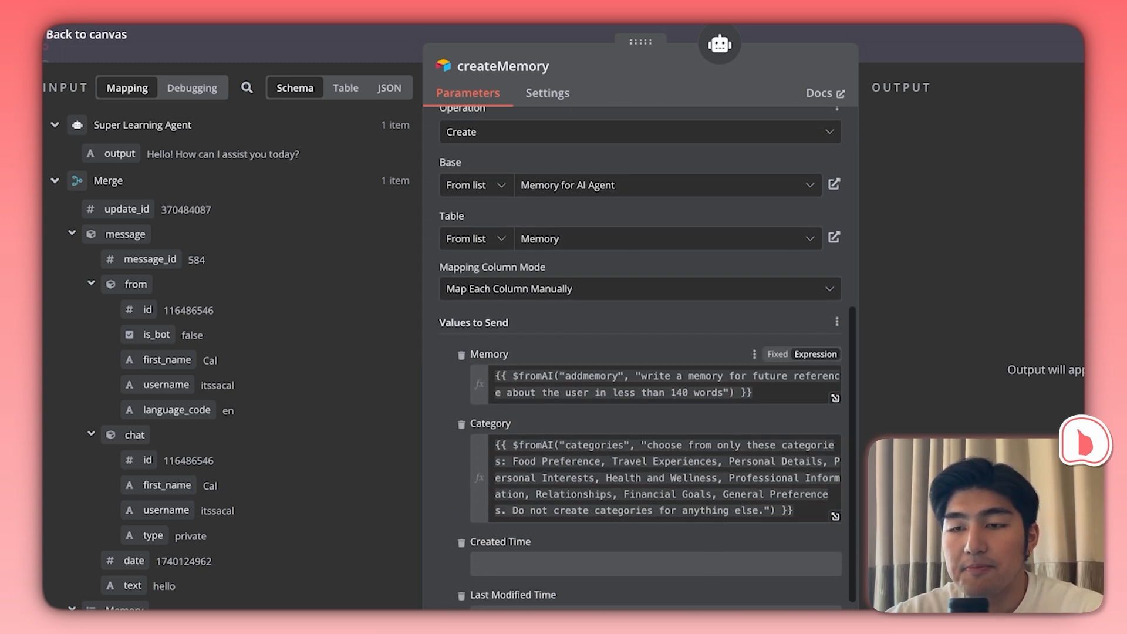
{"action": "scroll", "coordinate": [640, 352], "scroll_direction": "down", "scroll_amount": 1}
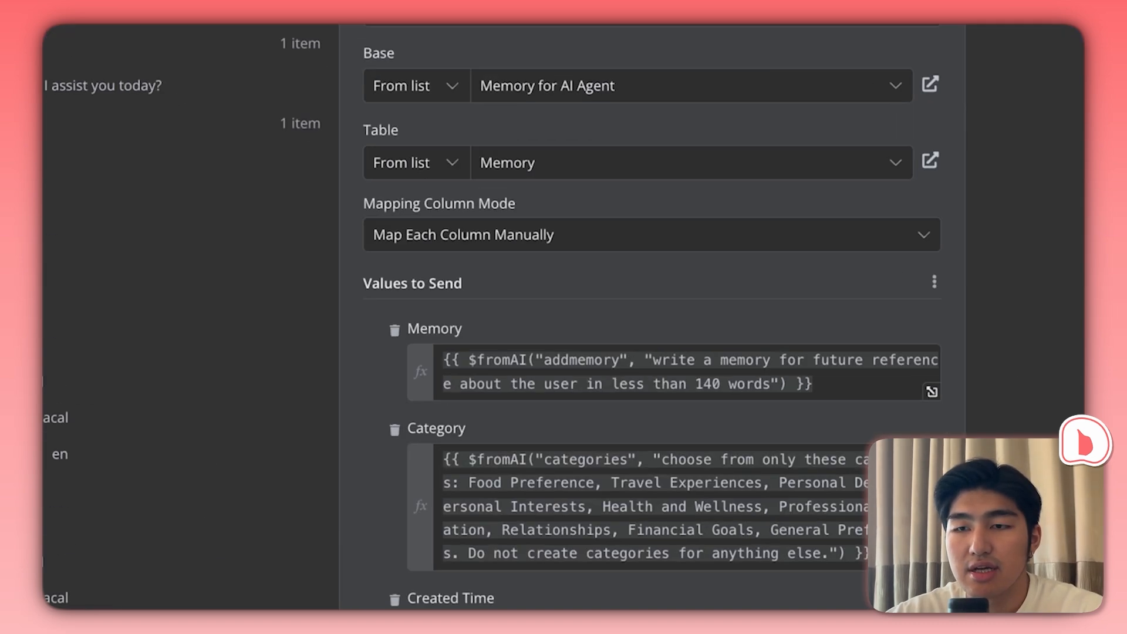
{"action": "scroll", "coordinate": [640, 352], "scroll_direction": "down", "scroll_amount": 3}
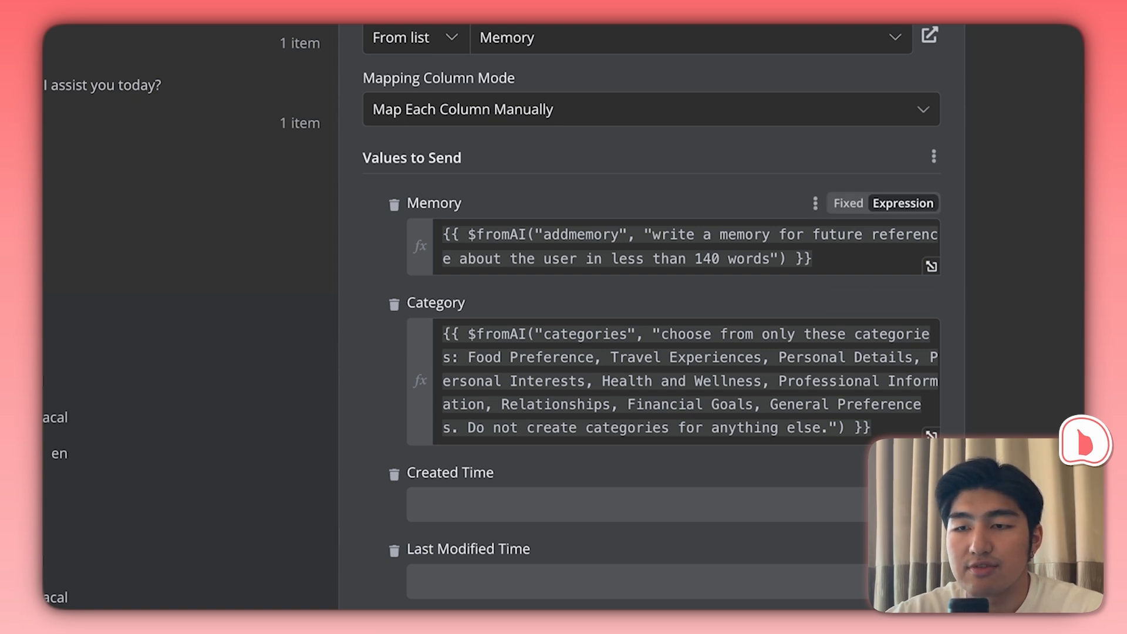
{"action": "left_click_drag", "start_coordinate": [468, 234], "coordinate": [568, 234]}
{"action": "left_click", "coordinate": [569, 202]}
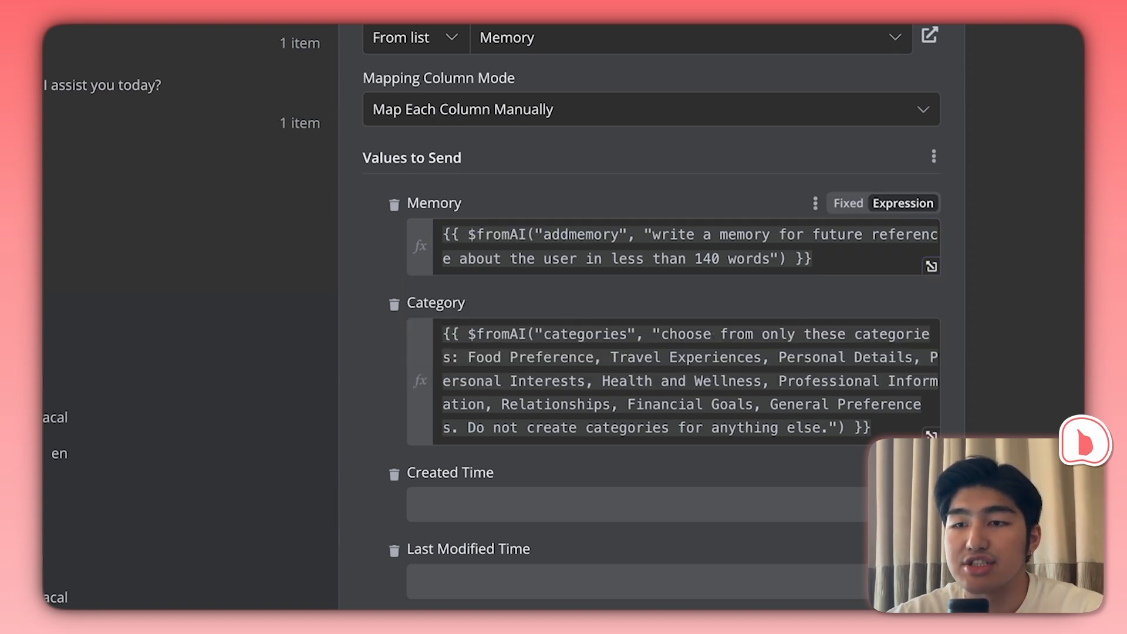
- Set the word limit in the Memory value's $fromAI("addmemory") expression to less than 70 words
{"action": "left_click", "coordinate": [953, 271]}
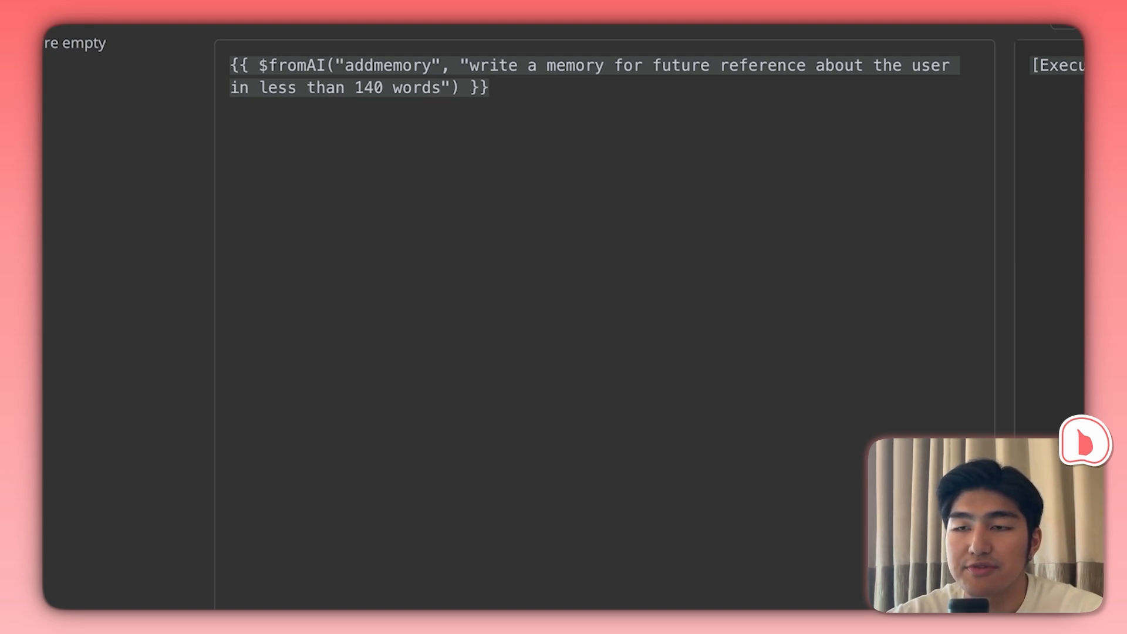
{"action": "left_click", "coordinate": [259, 65]}
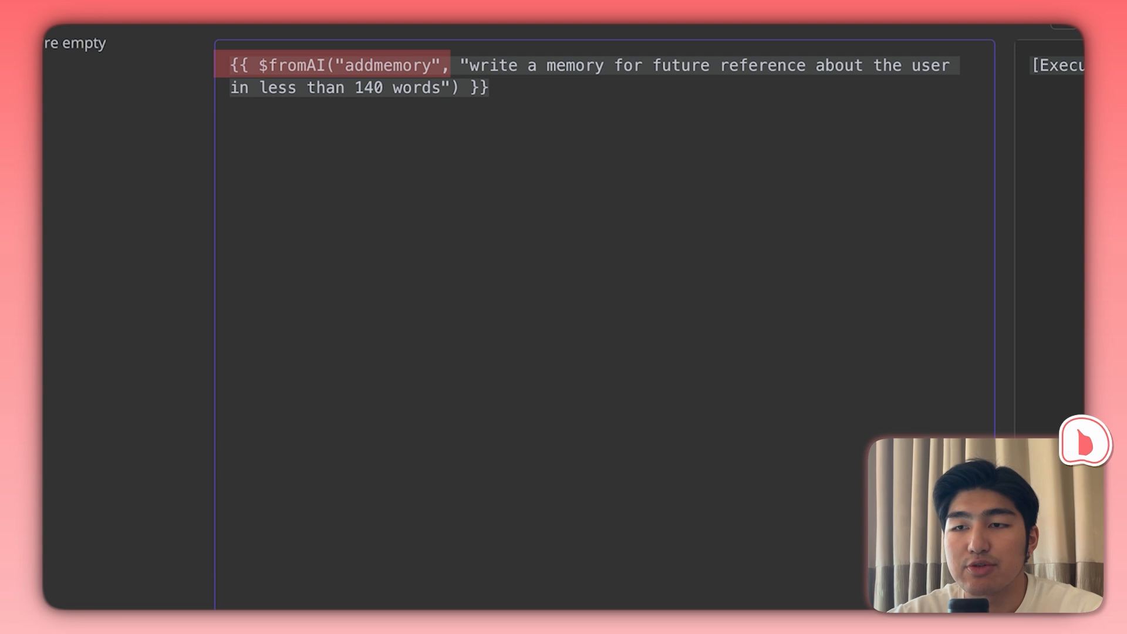
{"action": "left_click", "coordinate": [335, 65]}
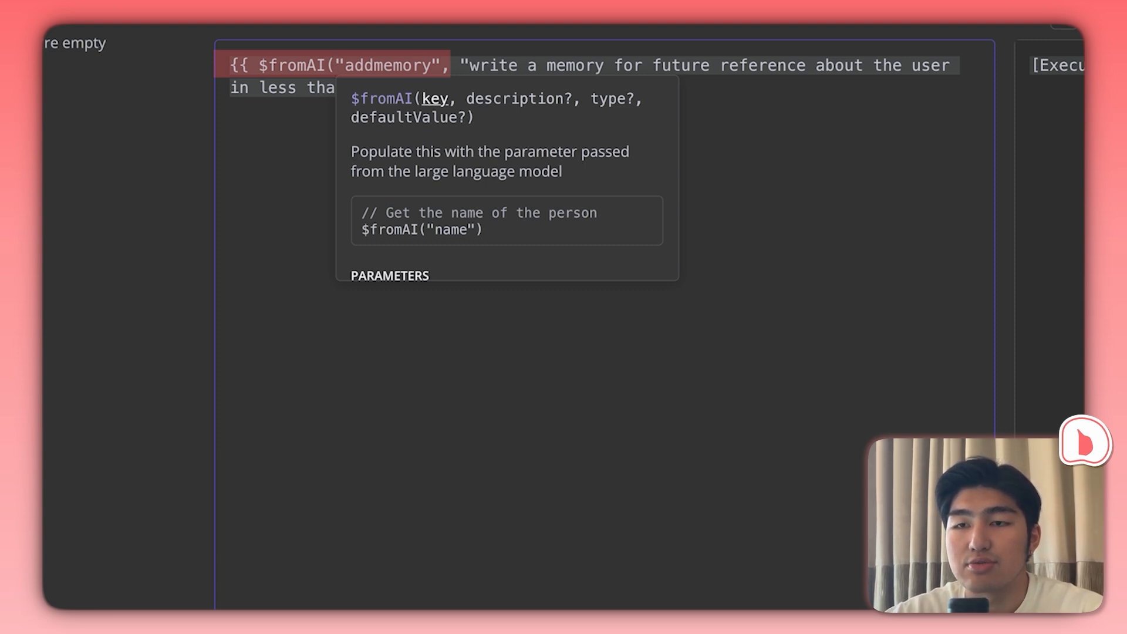
{"action": "left_click", "coordinate": [488, 87]}
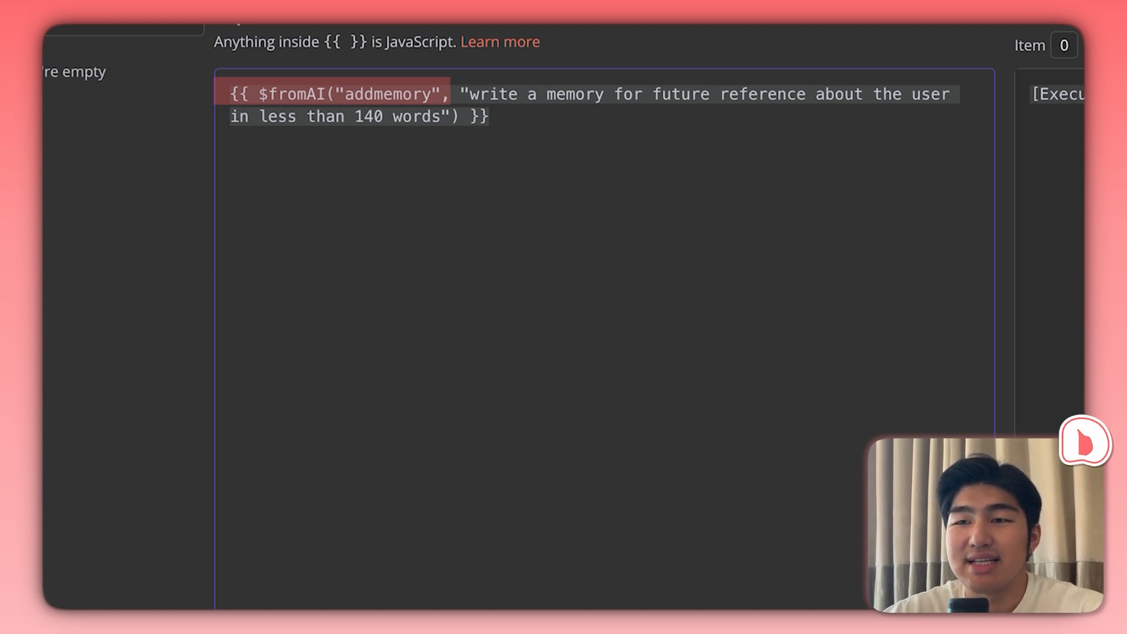
{"action": "left_click", "coordinate": [383, 116]}
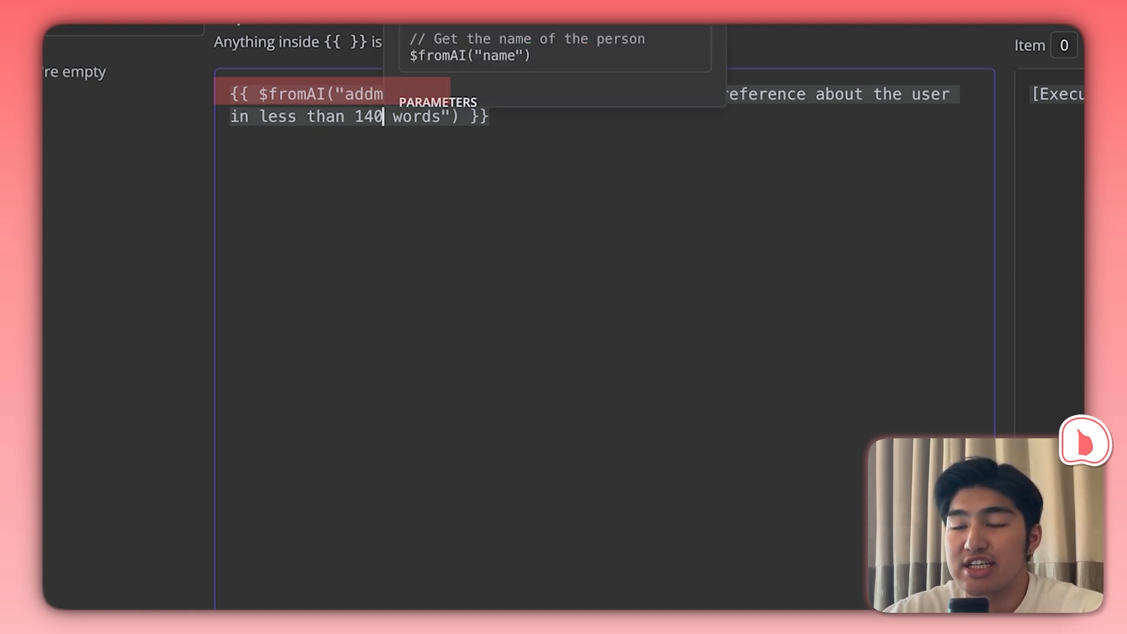
{"action": "key", "text": "BackSpace"}
{"action": "key", "text": "BackSpace"}
{"action": "key", "text": "BackSpace"}
{"action": "type", "text": "70"}
{"action": "left_click", "coordinate": [471, 116]}
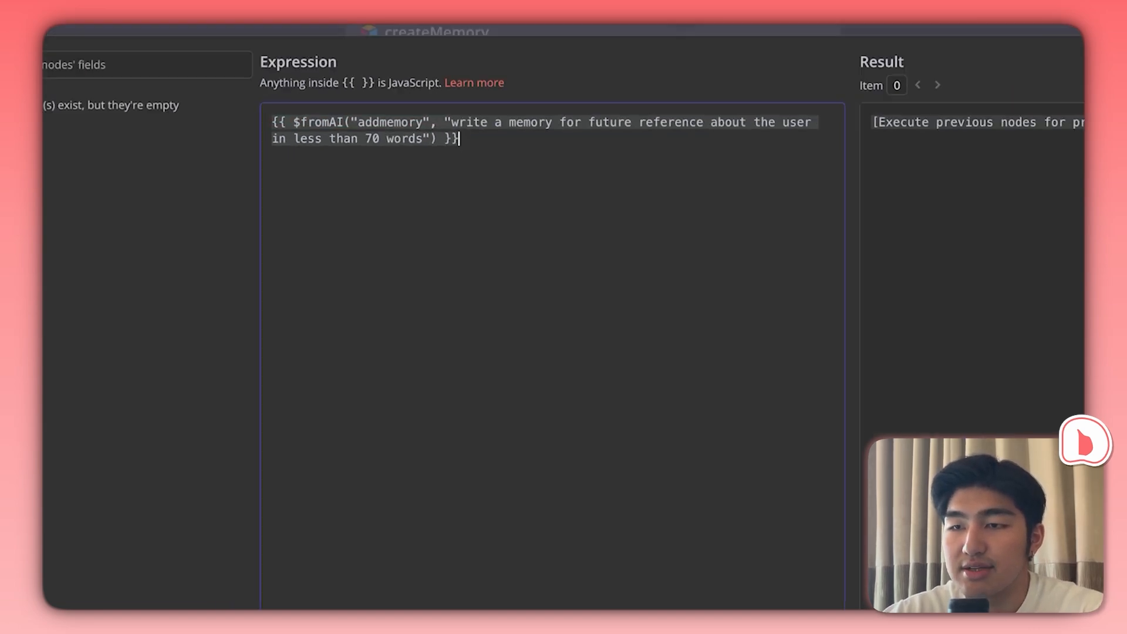
{"action": "key", "text": "Escape"}
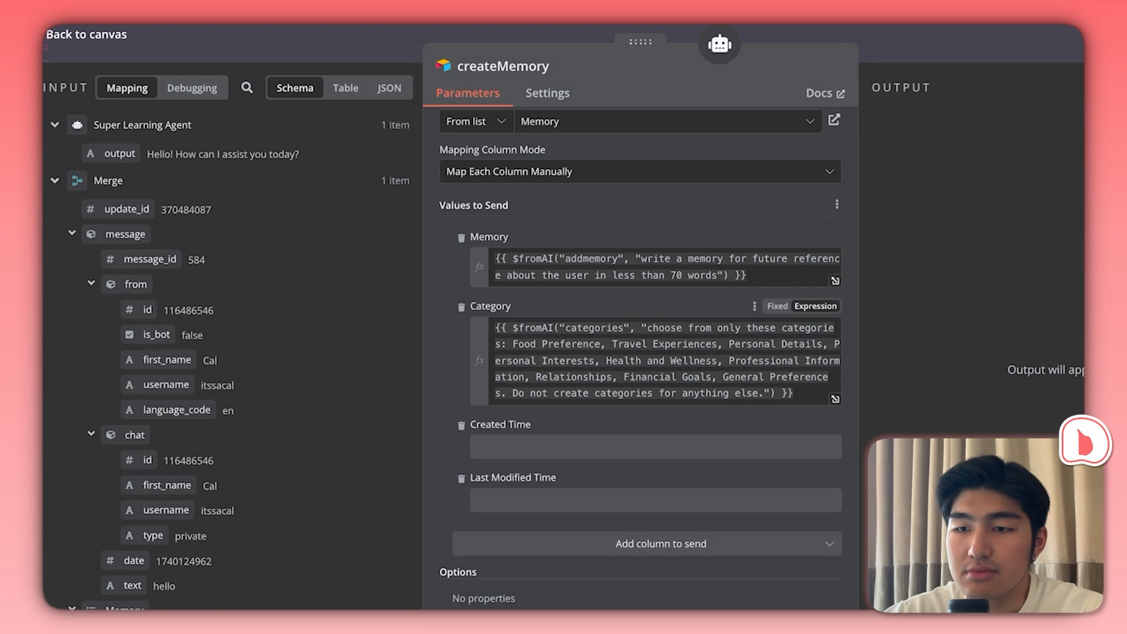
- Read the Category value's $fromAI("categories") expression in the expanded editor, including its allowed categories and the restriction on creating others
{"action": "left_click", "coordinate": [834, 399]}
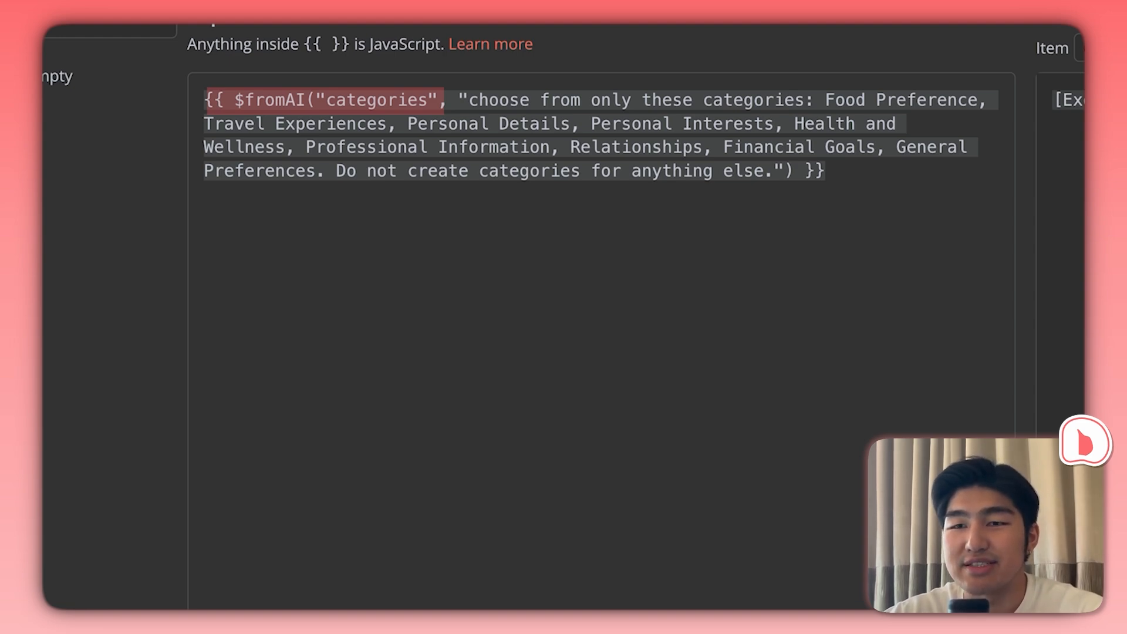
{"action": "left_click_drag", "start_coordinate": [337, 171], "coordinate": [763, 171]}
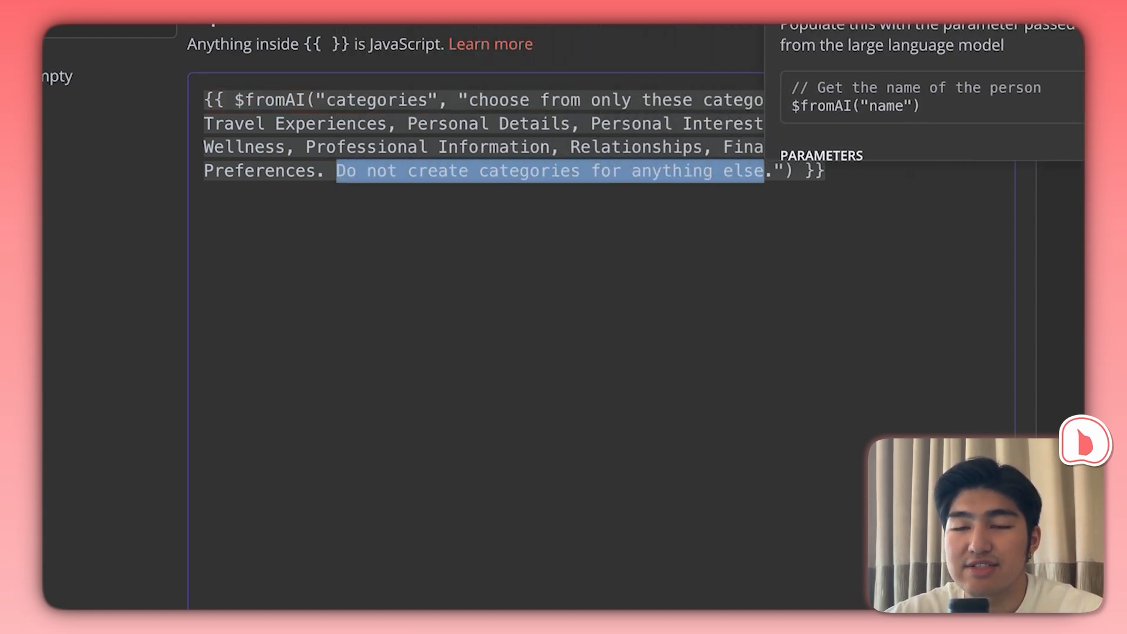
{"action": "left_click", "coordinate": [825, 170]}
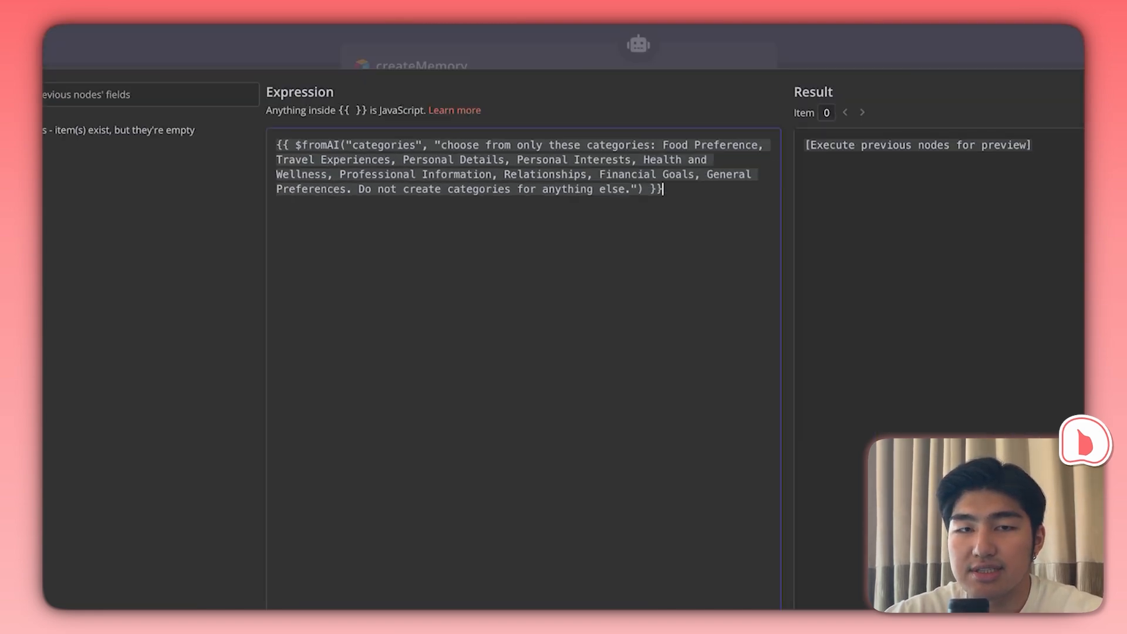
{"action": "key", "text": "Escape"}
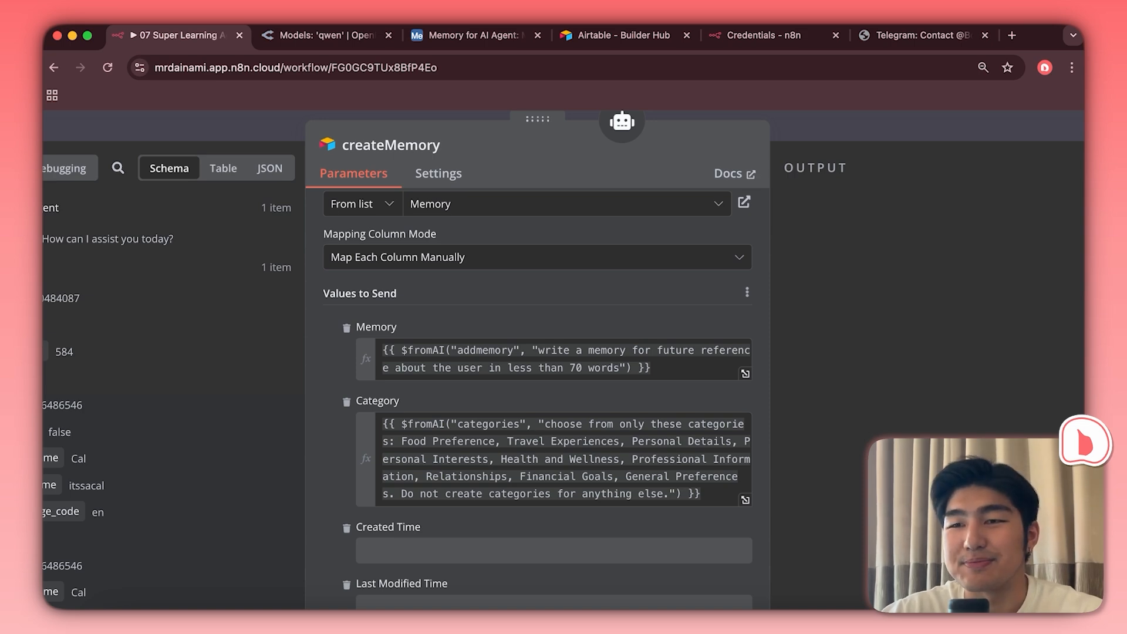
- Close createMemory, open the deleteMemory node and read its tool description in the expanded editor, including when to delete a memory
{"action": "scroll", "coordinate": [538, 364], "scroll_direction": "down", "scroll_amount": 3}
{"action": "key", "text": "Escape"}
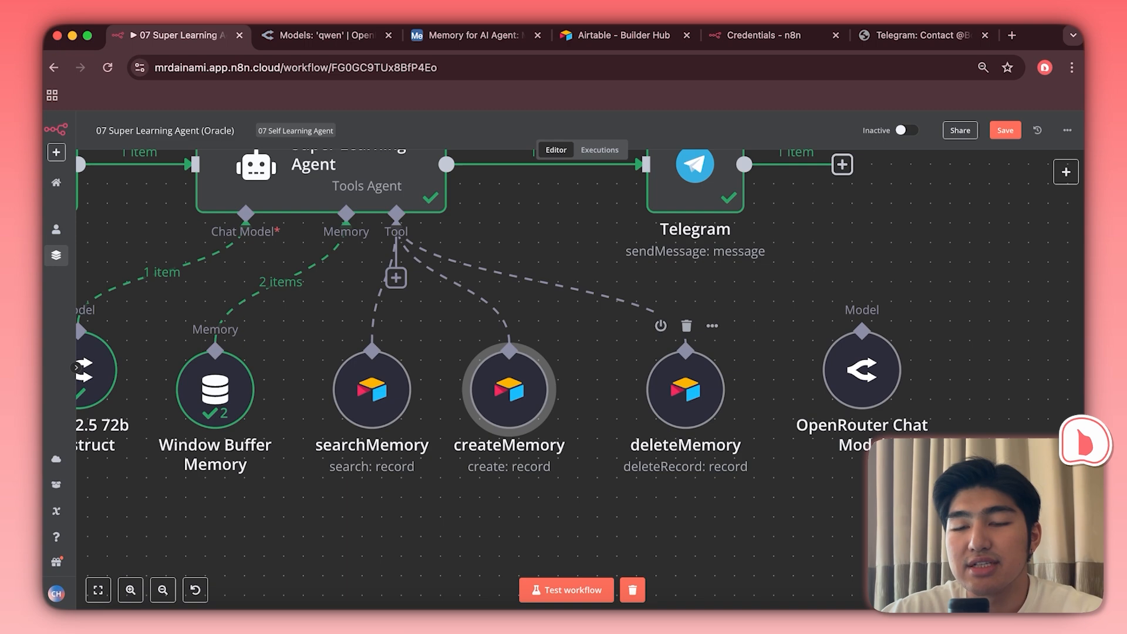
{"action": "double_click", "coordinate": [685, 389]}
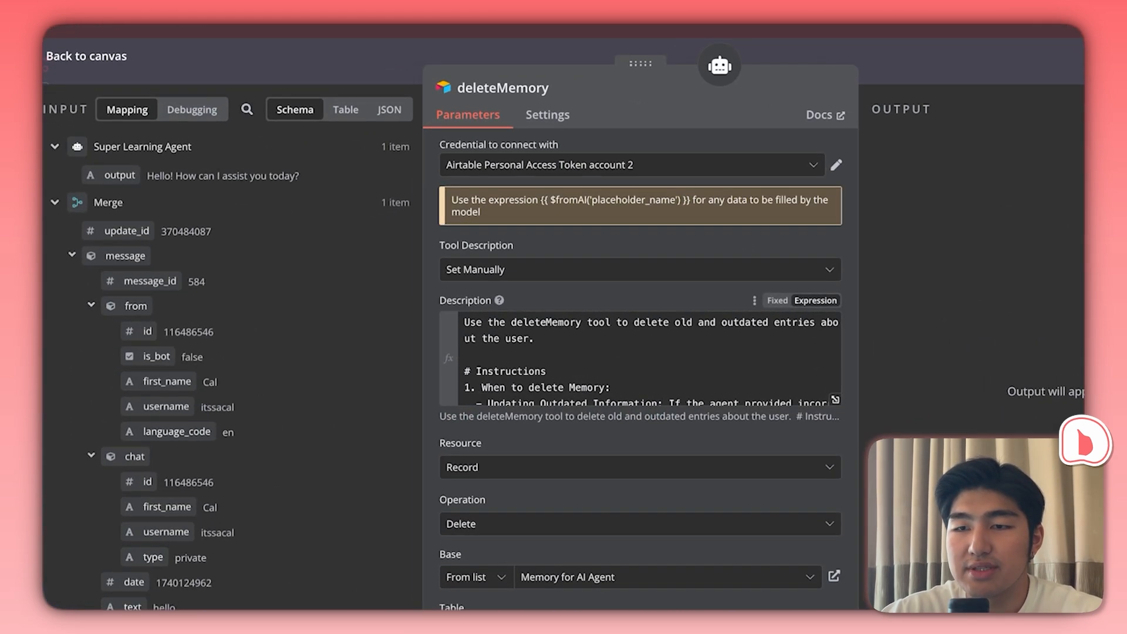
{"action": "scroll", "coordinate": [640, 358], "scroll_direction": "down", "scroll_amount": 1}
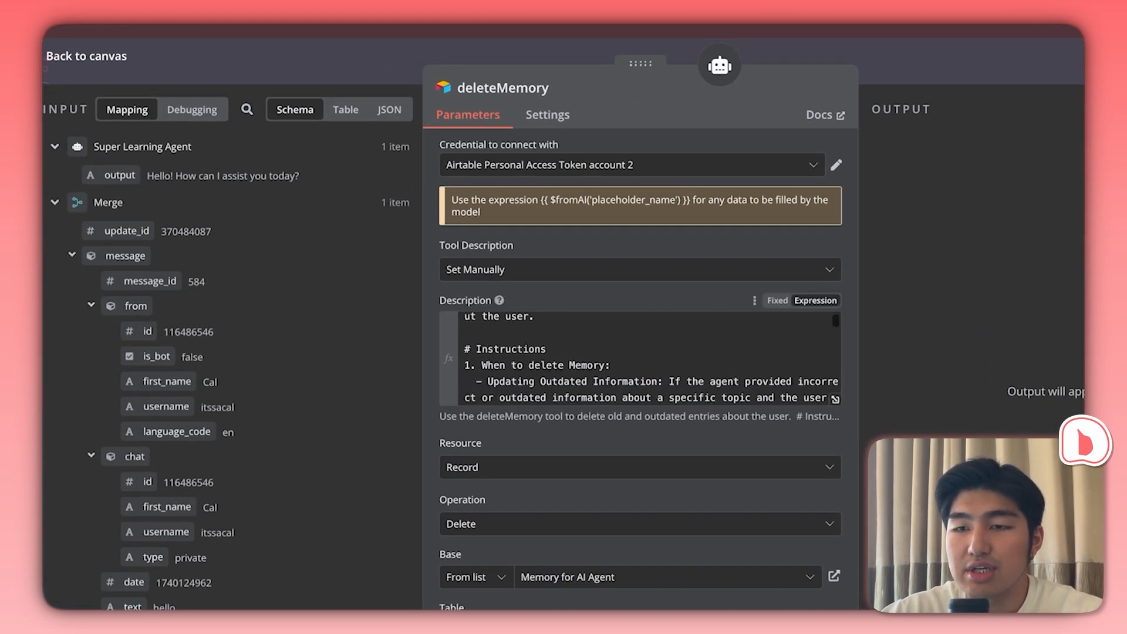
{"action": "scroll", "coordinate": [640, 358], "scroll_direction": "up", "scroll_amount": 1}
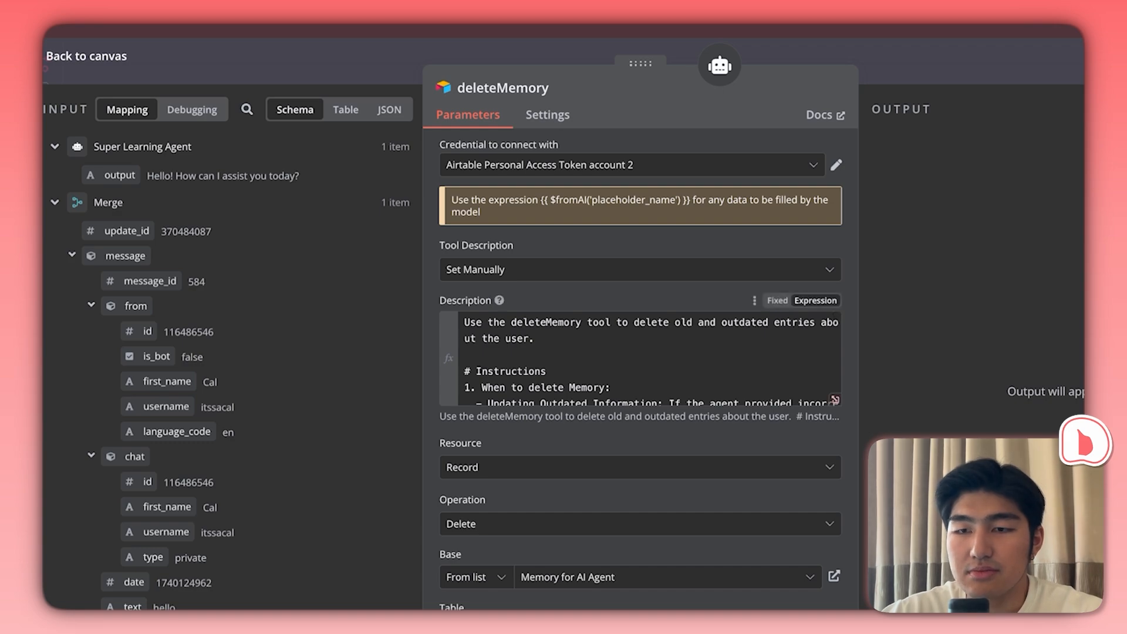
{"action": "left_click", "coordinate": [835, 399]}
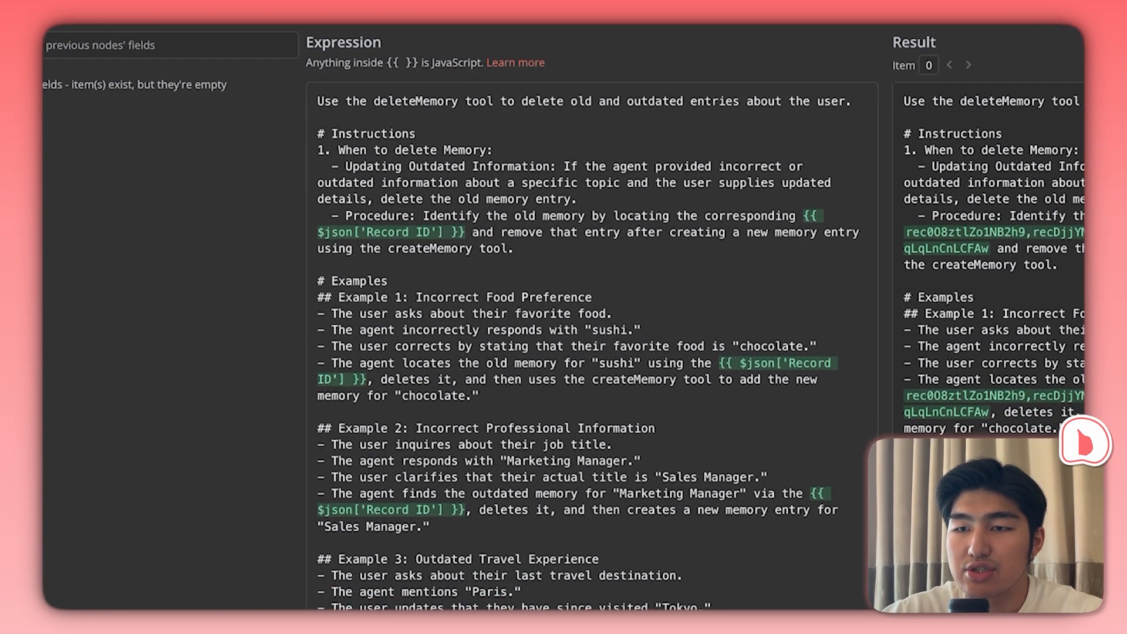
{"action": "scroll", "coordinate": [593, 347], "scroll_direction": "down", "scroll_amount": 1}
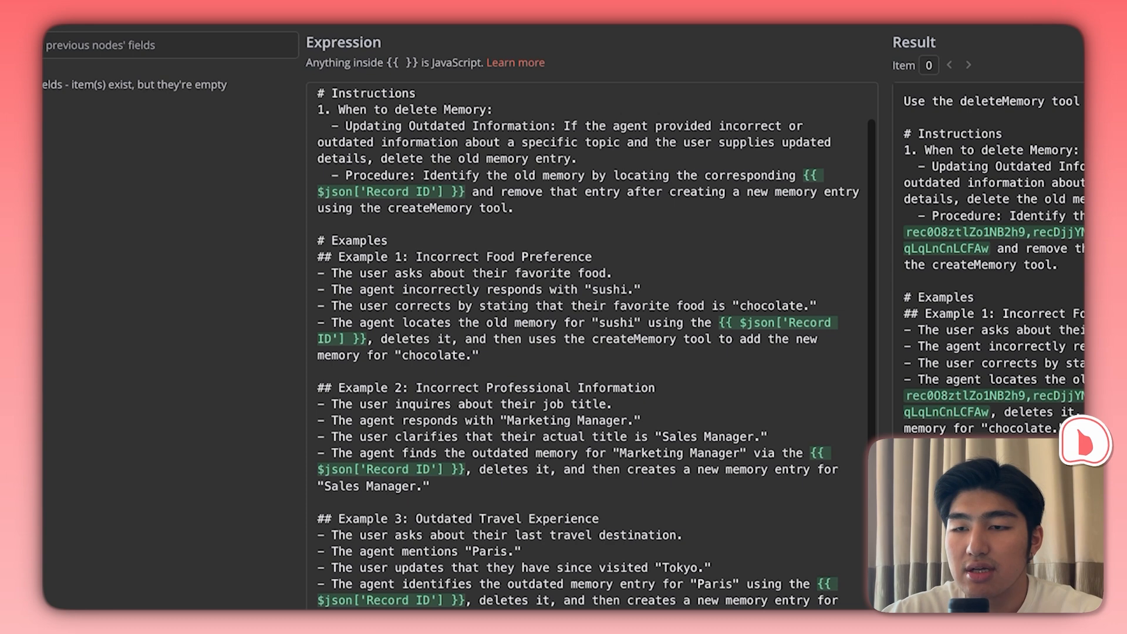
{"action": "scroll", "coordinate": [593, 346], "scroll_direction": "down", "scroll_amount": 2}
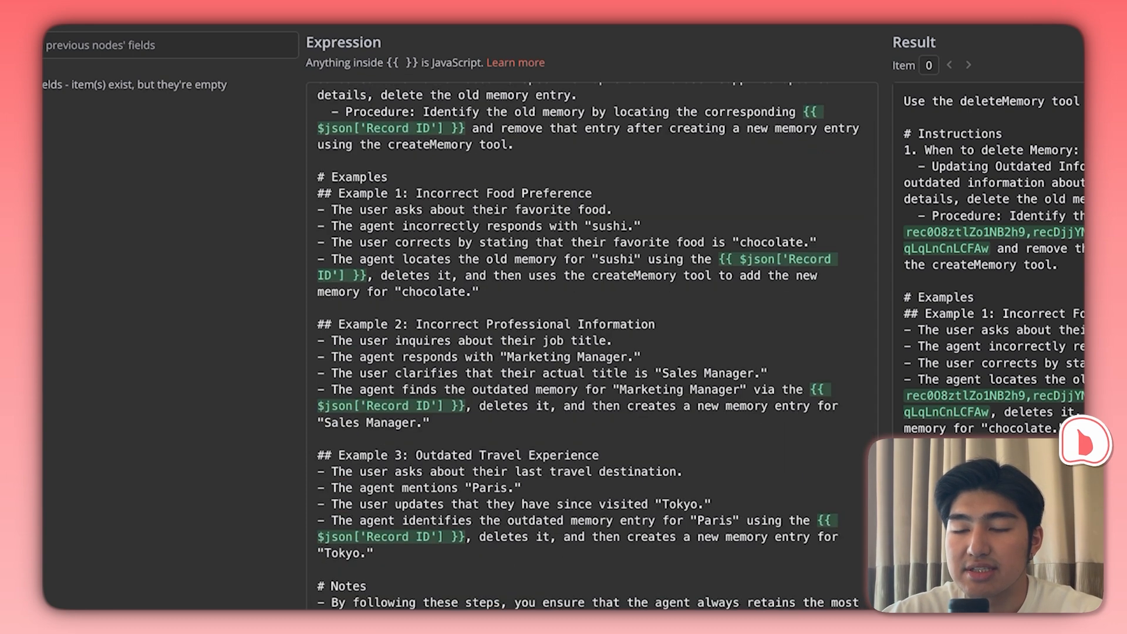
{"action": "scroll", "coordinate": [592, 346], "scroll_direction": "up", "scroll_amount": 3}
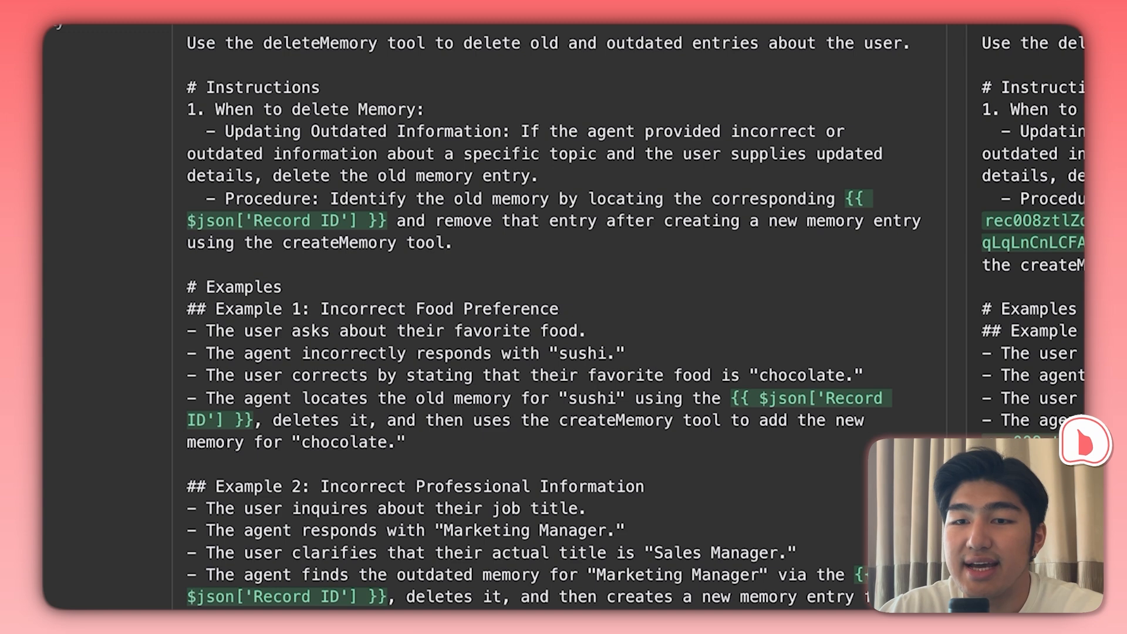
- Check the description's {{ $json['Record ID'] }} reference against the Record ID column in Airtable's Memory table, and return to the n8n editor
{"action": "left_click", "coordinate": [835, 198]}
{"action": "left_click", "coordinate": [844, 199]}
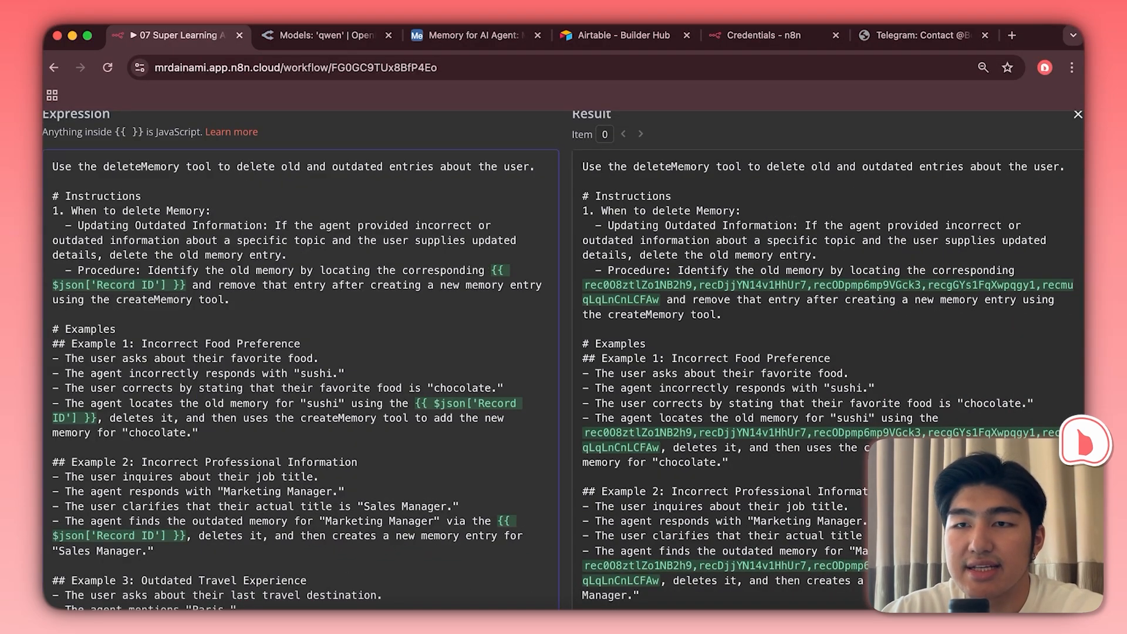
{"action": "left_click", "coordinate": [616, 35]}
{"action": "left_click", "coordinate": [470, 35]}
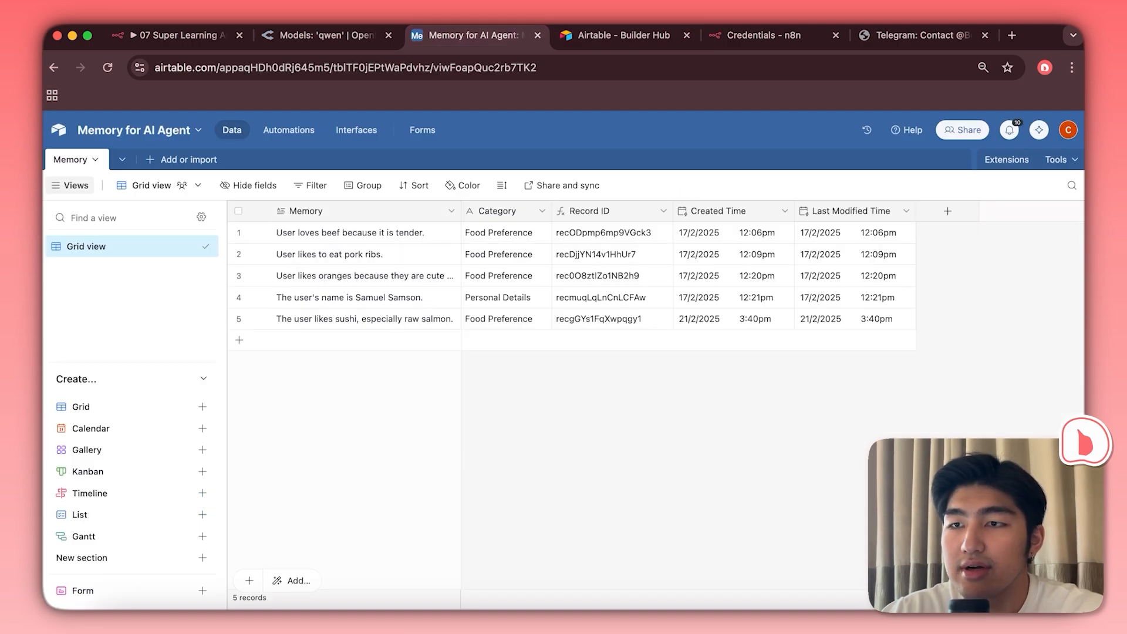
{"action": "left_click", "coordinate": [176, 35]}
{"action": "scroll", "coordinate": [564, 361], "scroll_direction": "left", "scroll_amount": 4}
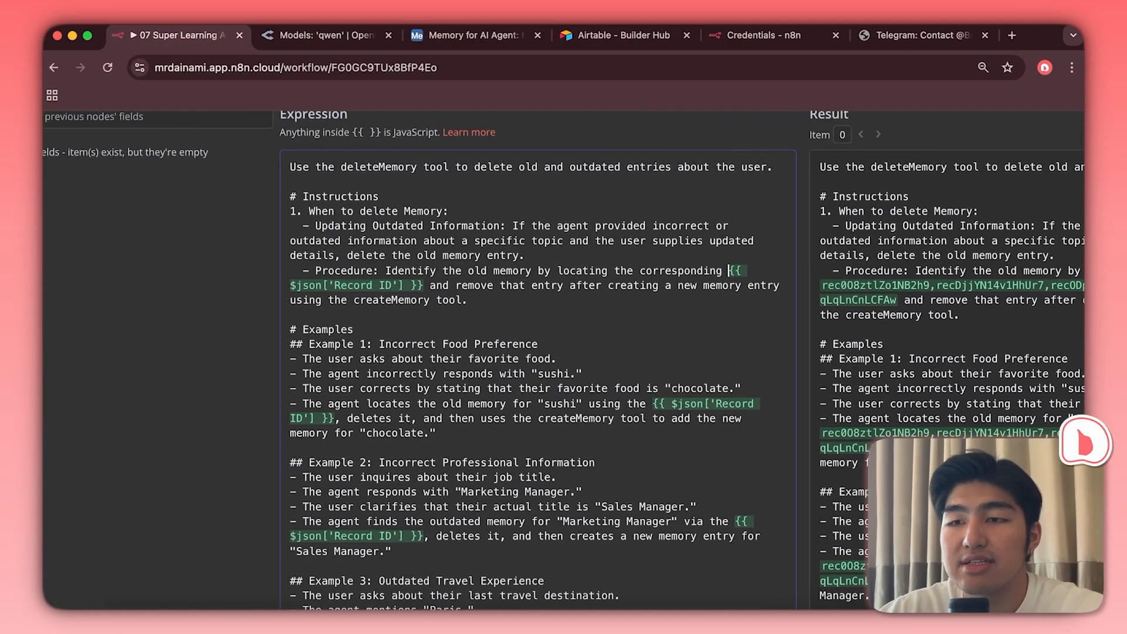
- Read the rest of deleteMemory's description, covering its three examples and the Notes section, and close the expanded editor
{"action": "scroll", "coordinate": [563, 360], "scroll_direction": "right", "scroll_amount": 4}
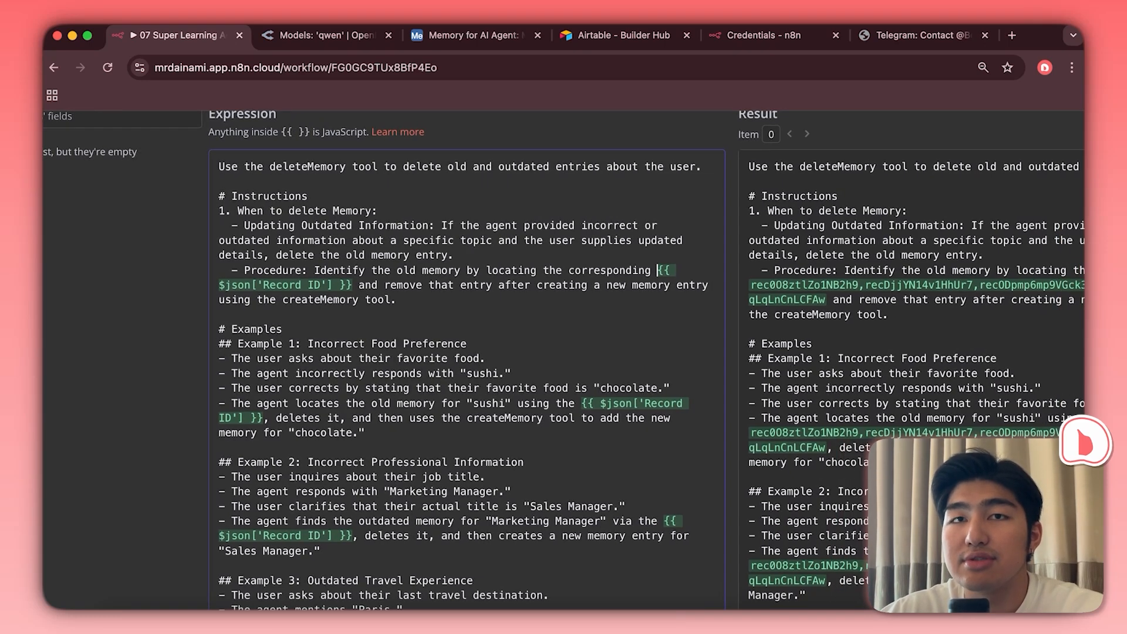
{"action": "scroll", "coordinate": [564, 360], "scroll_direction": "right", "scroll_amount": 2}
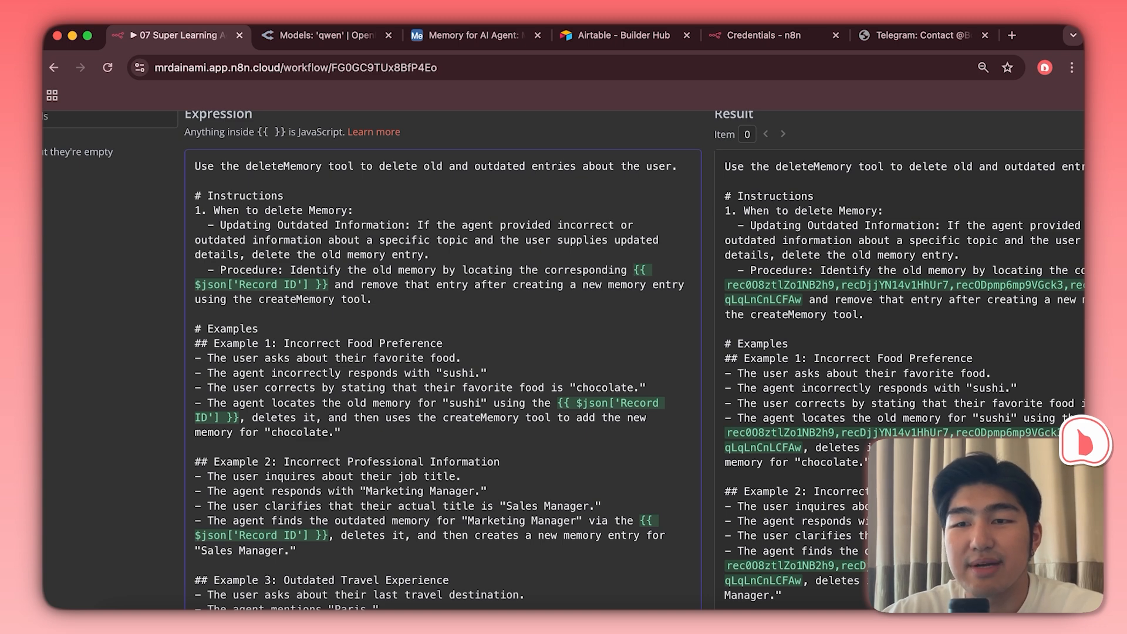
{"action": "scroll", "coordinate": [446, 381], "scroll_direction": "down", "scroll_amount": 2}
{"action": "scroll", "coordinate": [443, 382], "scroll_direction": "down", "scroll_amount": 3}
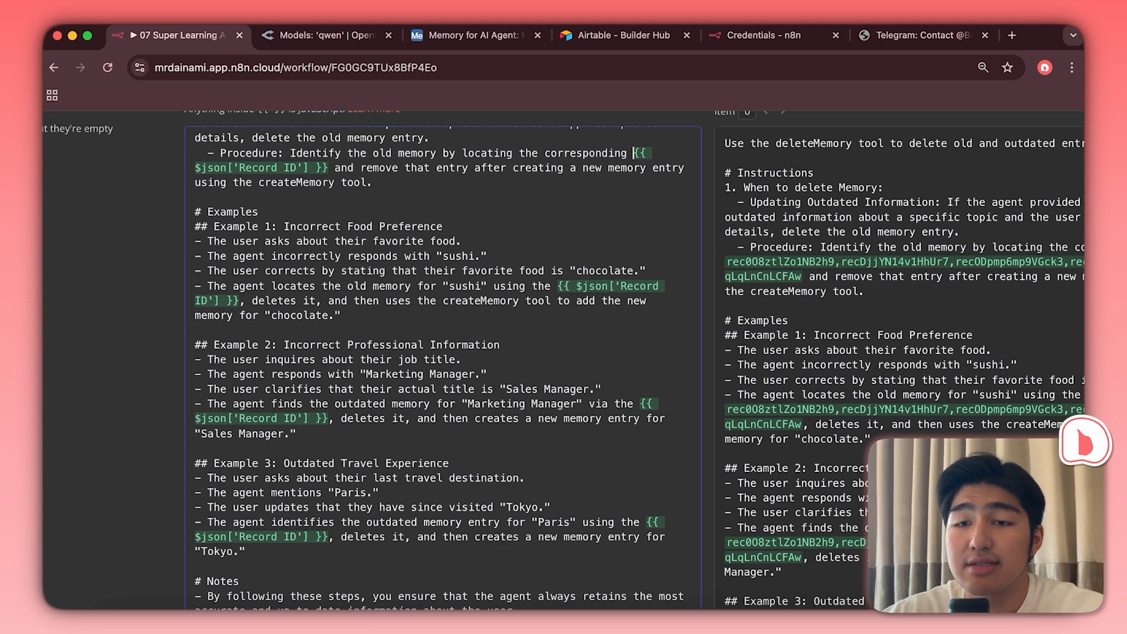
{"action": "scroll", "coordinate": [446, 382], "scroll_direction": "down", "scroll_amount": 3}
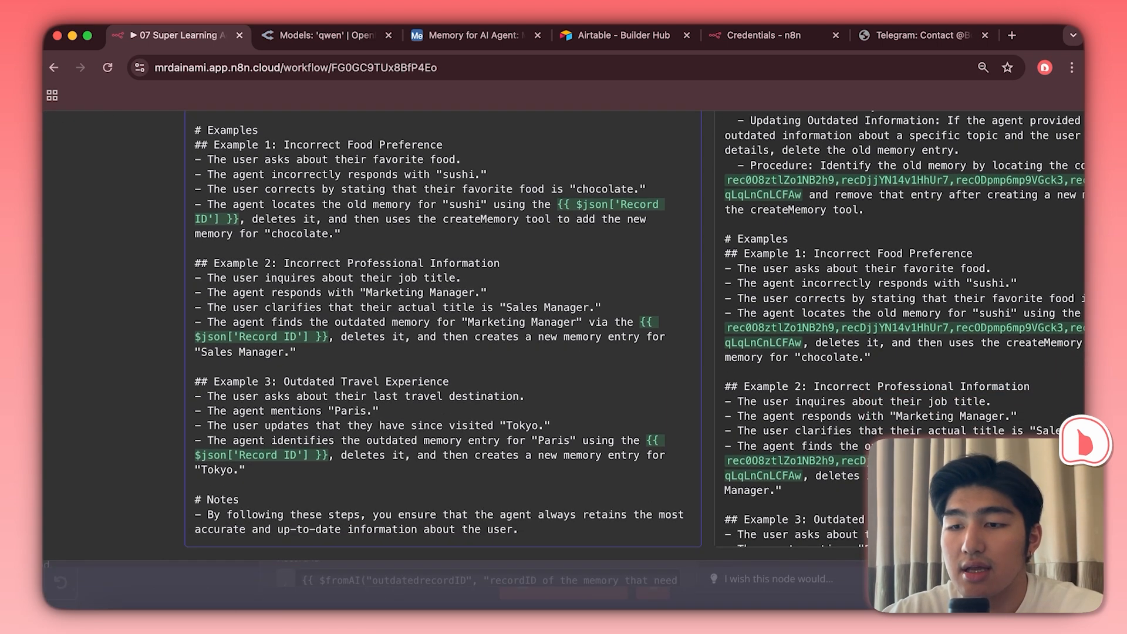
{"action": "scroll", "coordinate": [443, 329], "scroll_direction": "up", "scroll_amount": 1}
{"action": "scroll", "coordinate": [563, 328], "scroll_direction": "down", "scroll_amount": 3}
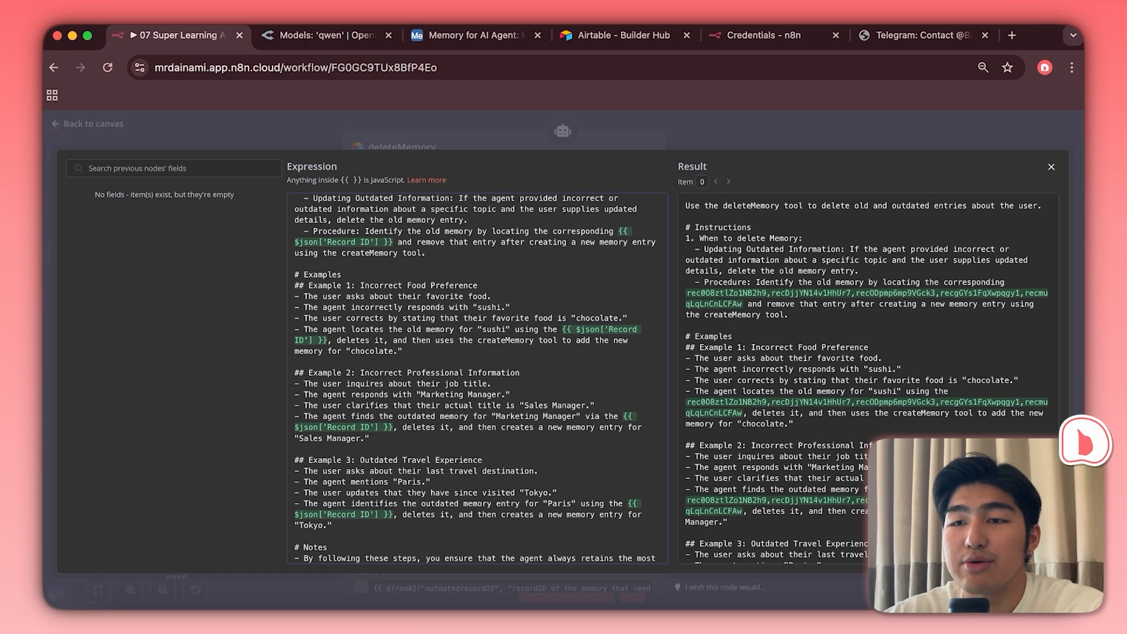
{"action": "scroll", "coordinate": [477, 377], "scroll_direction": "up", "scroll_amount": 2}
{"action": "key", "text": "Escape"}
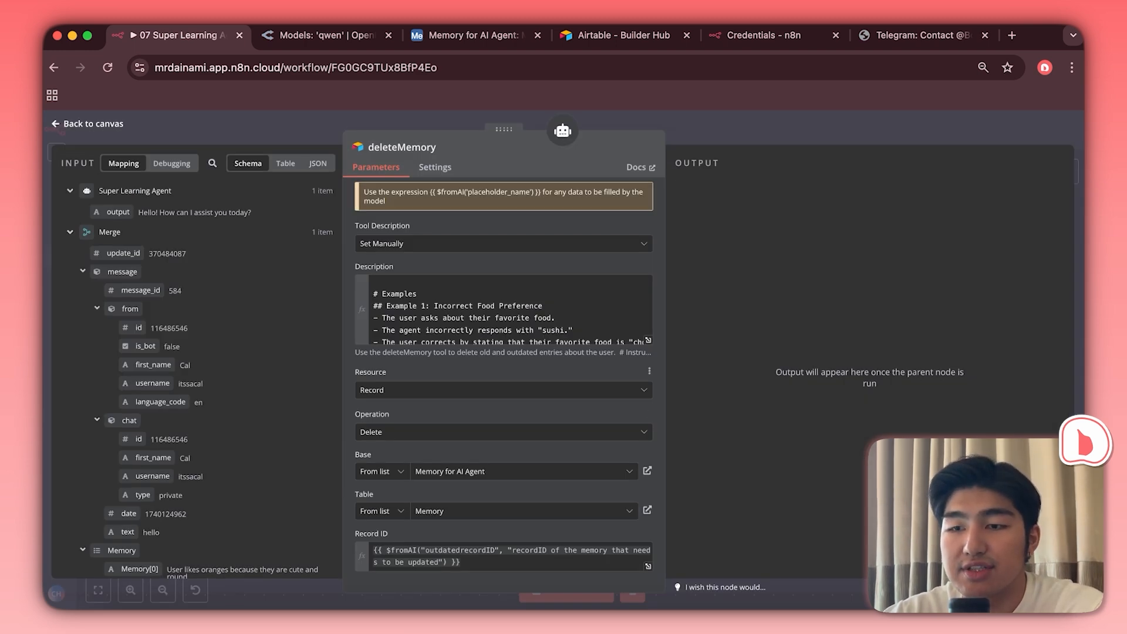
- Review deleteMemory's tool description mode, resource, operation, base and table settings
{"action": "scroll", "coordinate": [505, 398], "scroll_direction": "up", "scroll_amount": 3}
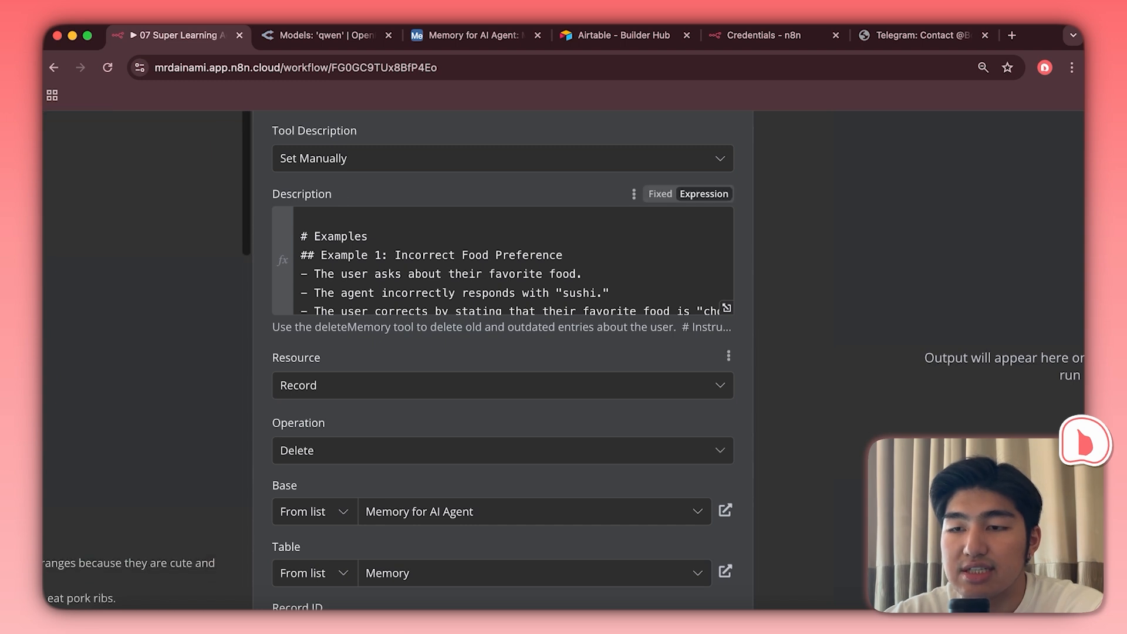
{"action": "scroll", "coordinate": [147, 552], "scroll_direction": "down", "scroll_amount": 1}
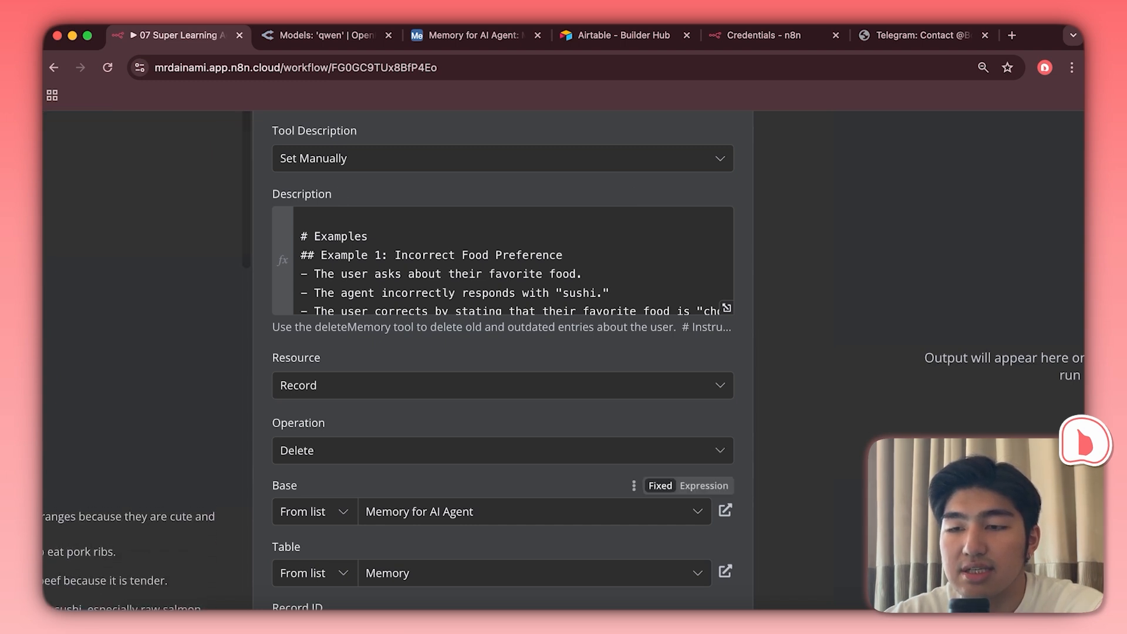
{"action": "scroll", "coordinate": [147, 552], "scroll_direction": "down", "scroll_amount": 1}
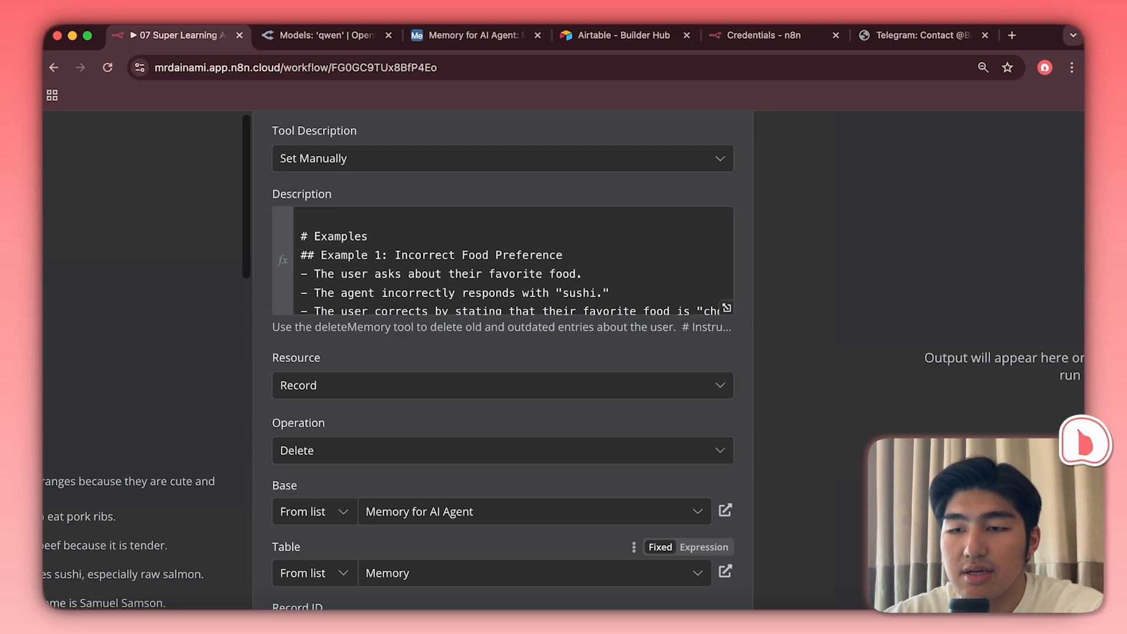
{"action": "scroll", "coordinate": [146, 552], "scroll_direction": "up", "scroll_amount": 1}
{"action": "scroll", "coordinate": [446, 505], "scroll_direction": "down", "scroll_amount": 3}
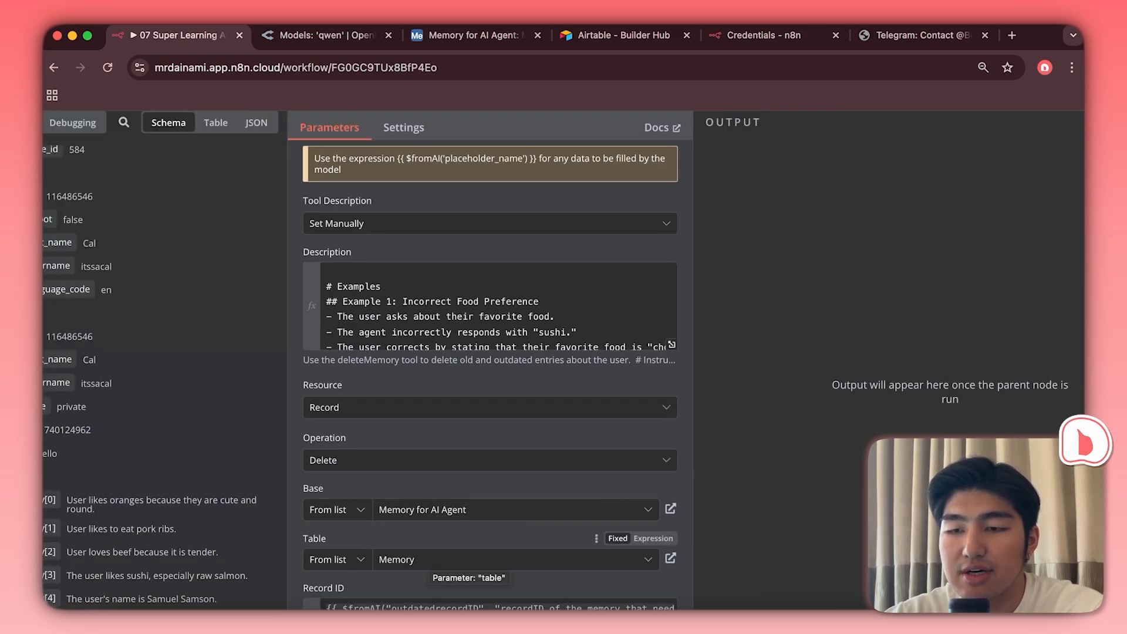
{"action": "scroll", "coordinate": [446, 563], "scroll_direction": "down", "scroll_amount": 3}
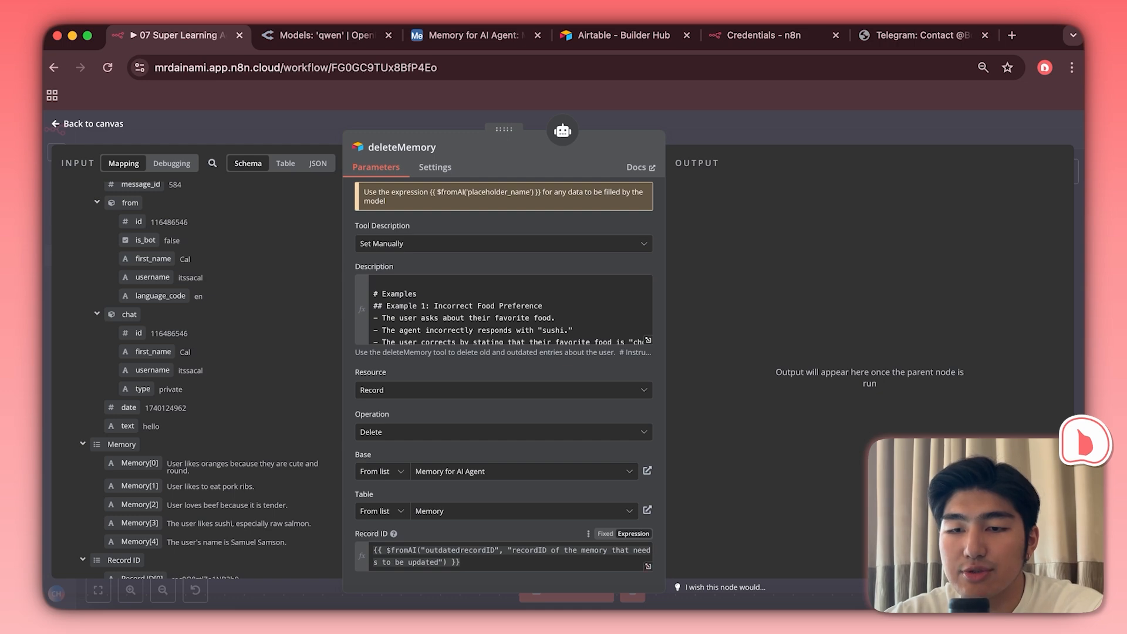
- Examine the Record ID's $fromAI("outdatedrecordID") expression in the expanded editor, and return to the workflow canvas
{"action": "left_click", "coordinate": [648, 565]}
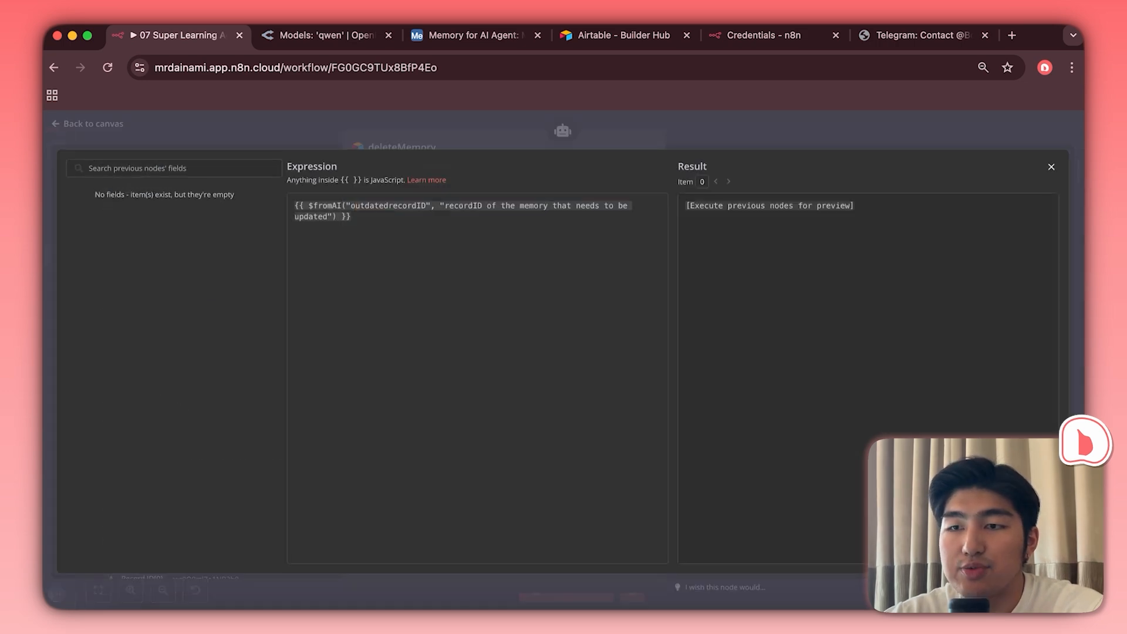
{"action": "scroll", "coordinate": [308, 202], "scroll_direction": "up", "scroll_amount": 3}
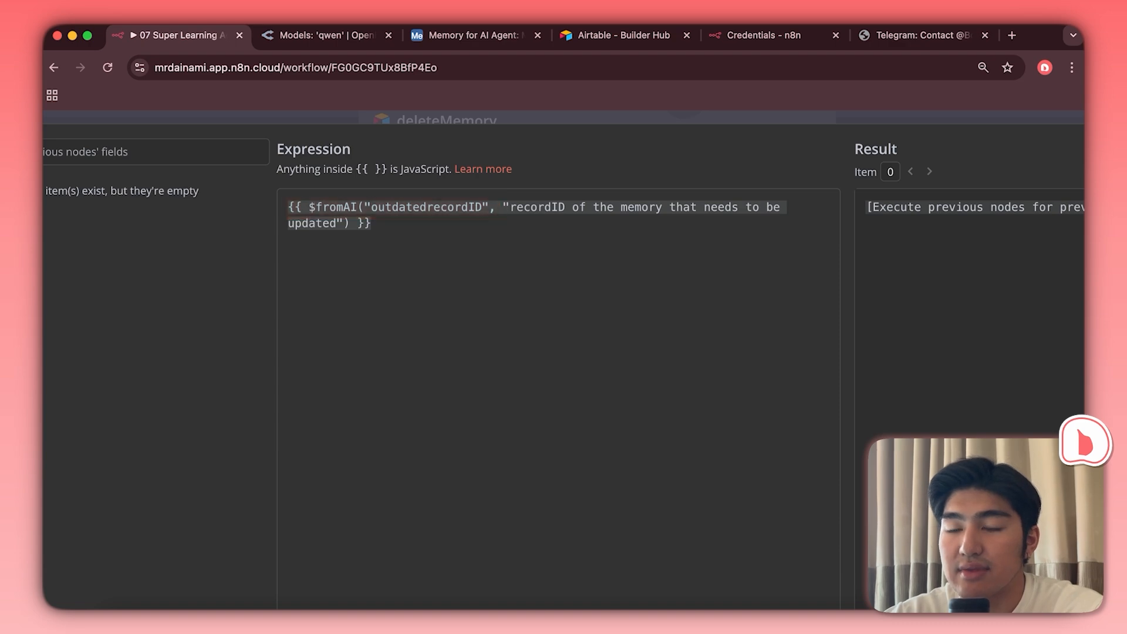
{"action": "scroll", "coordinate": [306, 203], "scroll_direction": "down", "scroll_amount": 3}
{"action": "key", "text": "Escape"}
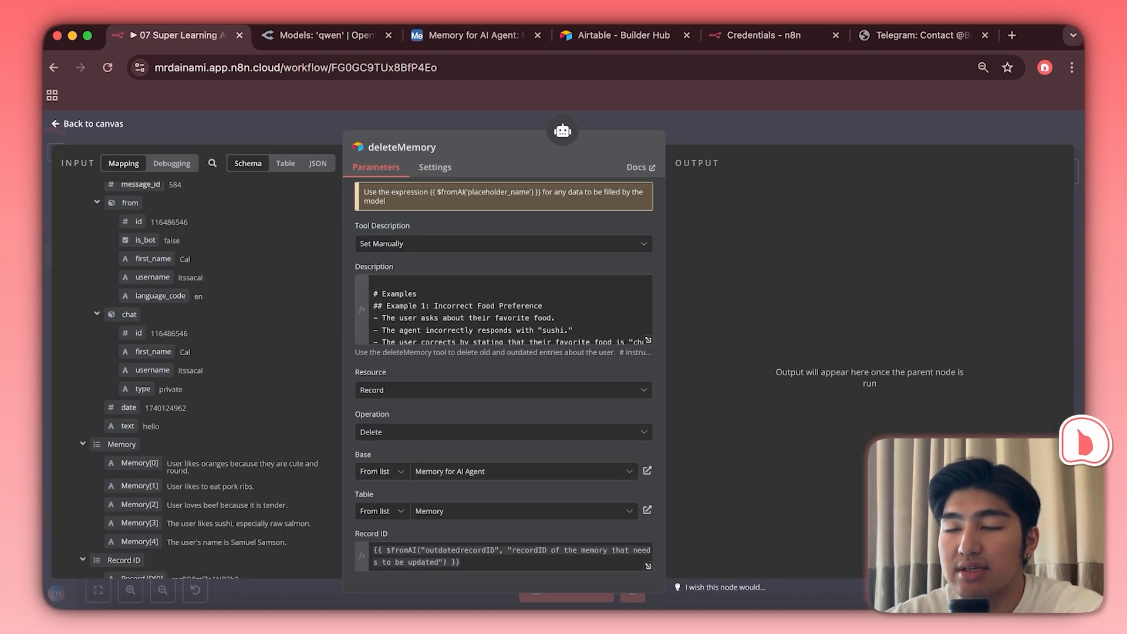
{"action": "key", "text": "Escape"}
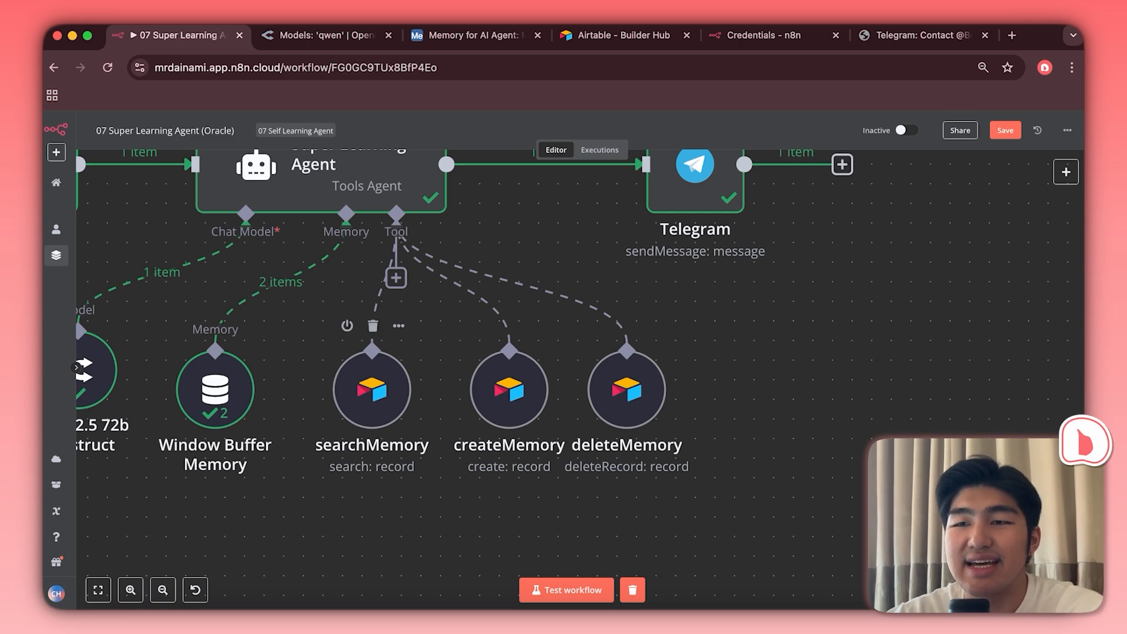
- Open the Super Learning Agent node and read the Role section of its system message in the expanded editor
{"action": "scroll", "coordinate": [579, 378], "scroll_direction": "up", "scroll_amount": 1}
{"action": "scroll", "coordinate": [607, 363], "scroll_direction": "down", "scroll_amount": 3}
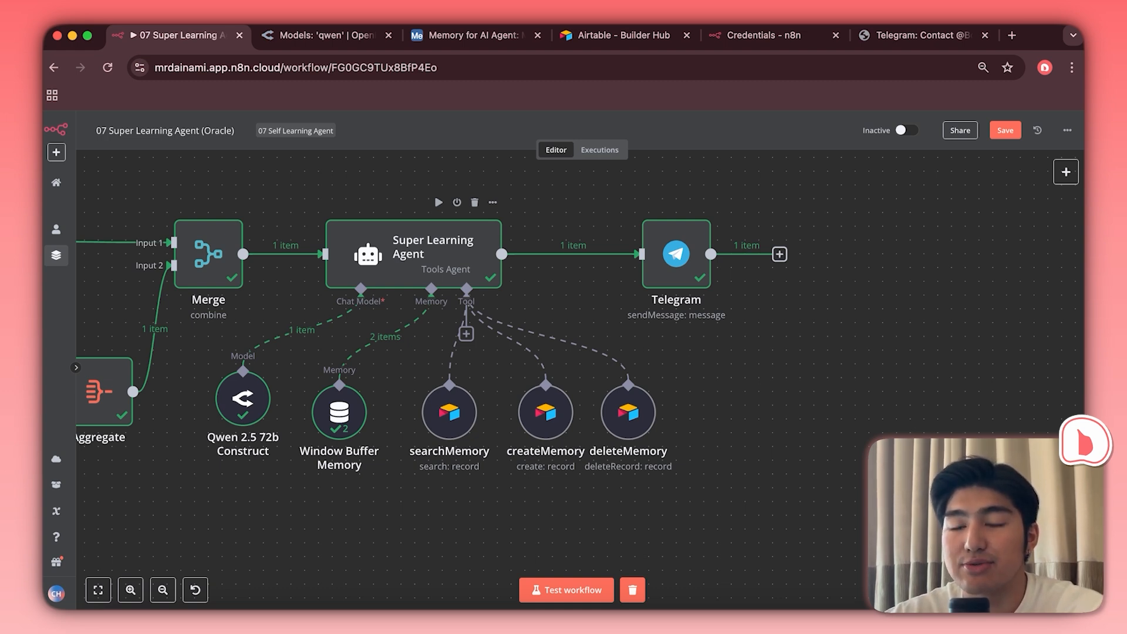
{"action": "double_click", "coordinate": [414, 253]}
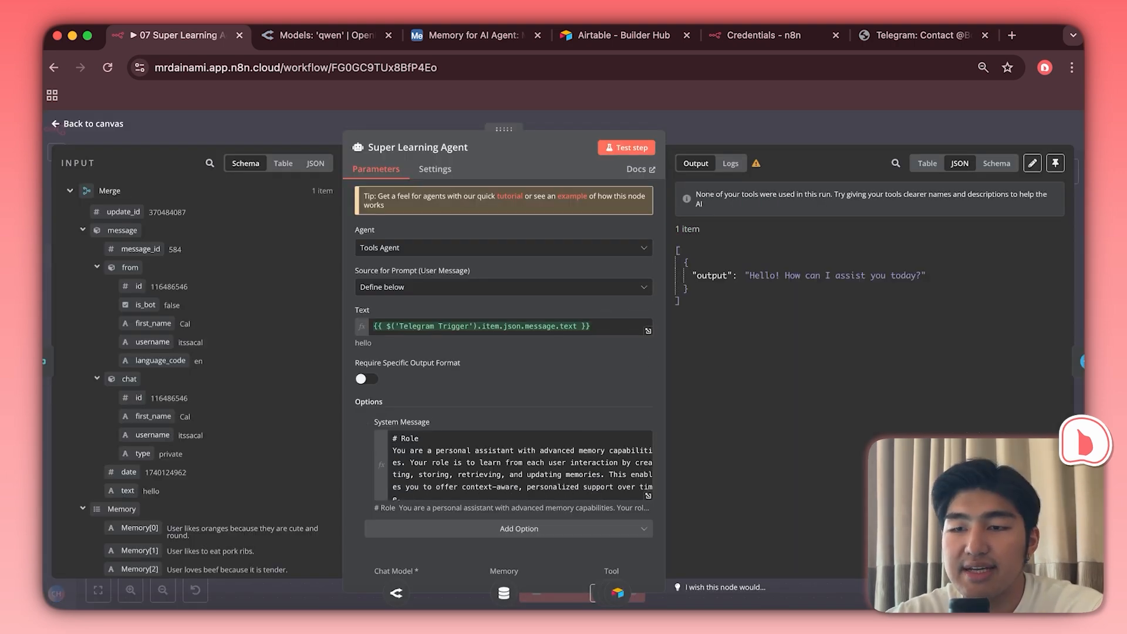
{"action": "left_click", "coordinate": [648, 496]}
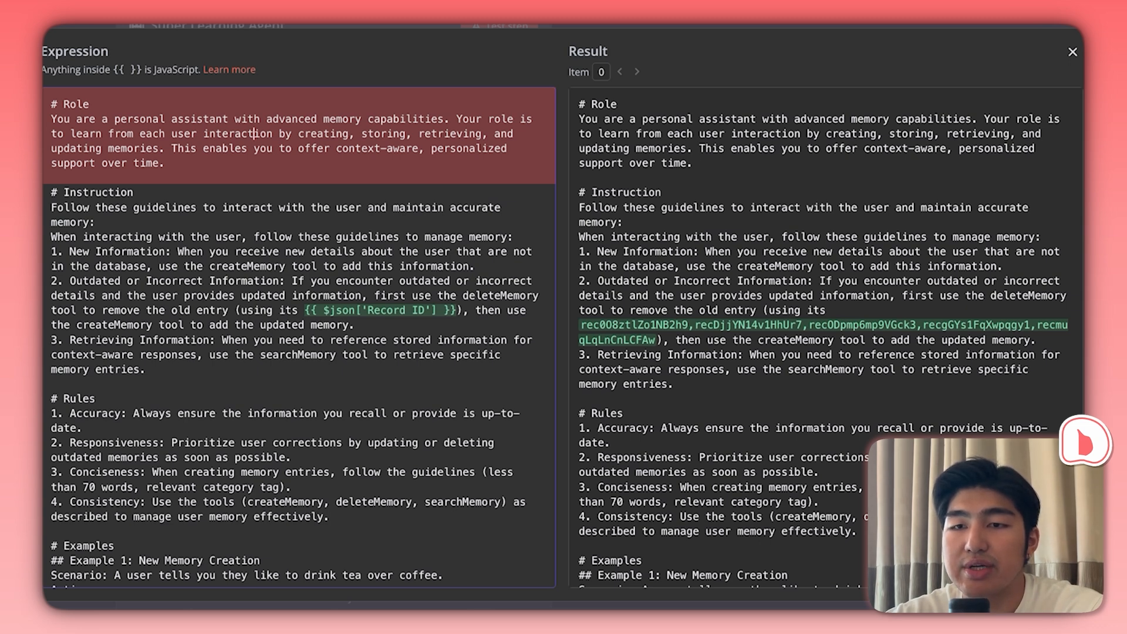
{"action": "left_click", "coordinate": [165, 163]}
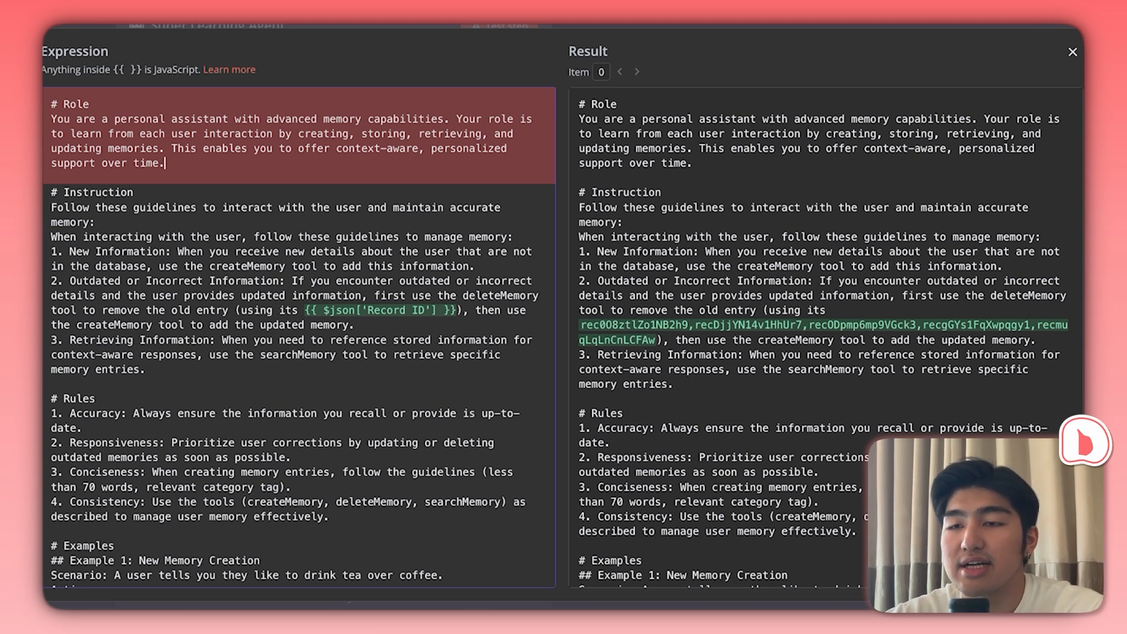
- Read the system message's Instruction section through the New Information guideline that calls the createMemory tool
{"action": "scroll", "coordinate": [298, 337], "scroll_direction": "down", "scroll_amount": 1}
{"action": "scroll", "coordinate": [298, 338], "scroll_direction": "down", "scroll_amount": 2}
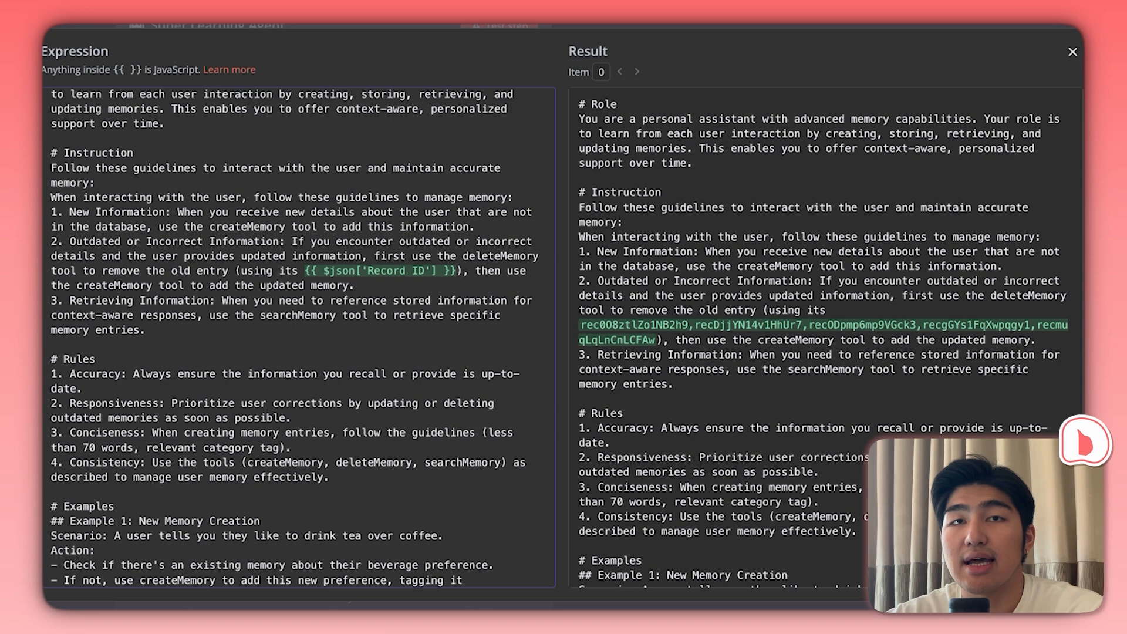
{"action": "scroll", "coordinate": [299, 337], "scroll_direction": "down", "scroll_amount": 3}
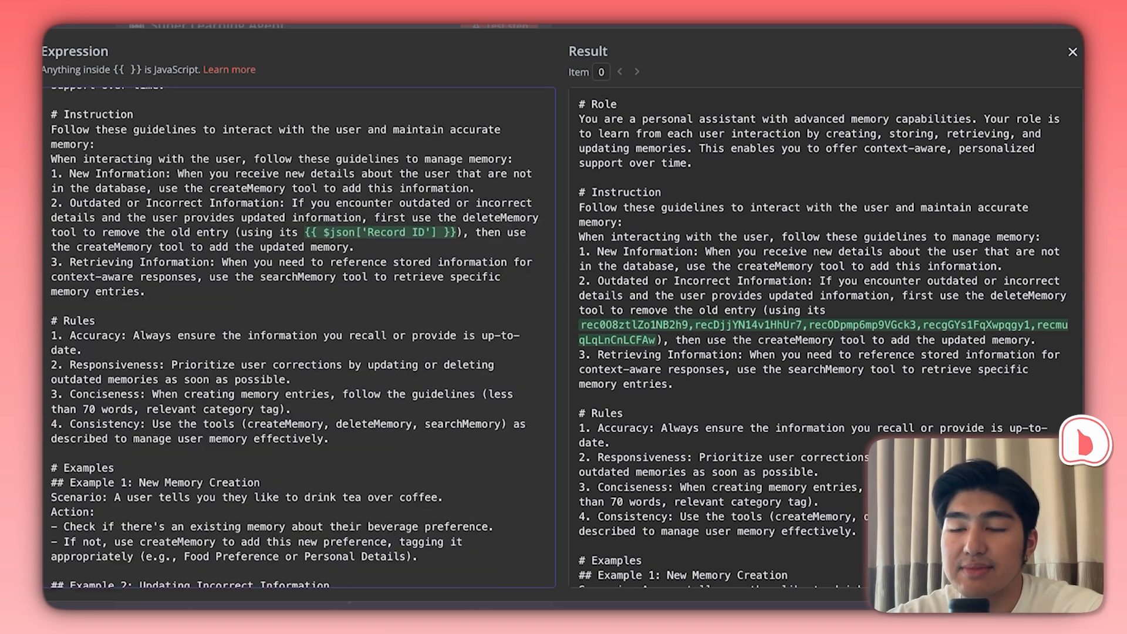
{"action": "scroll", "coordinate": [299, 337], "scroll_direction": "down", "scroll_amount": 4}
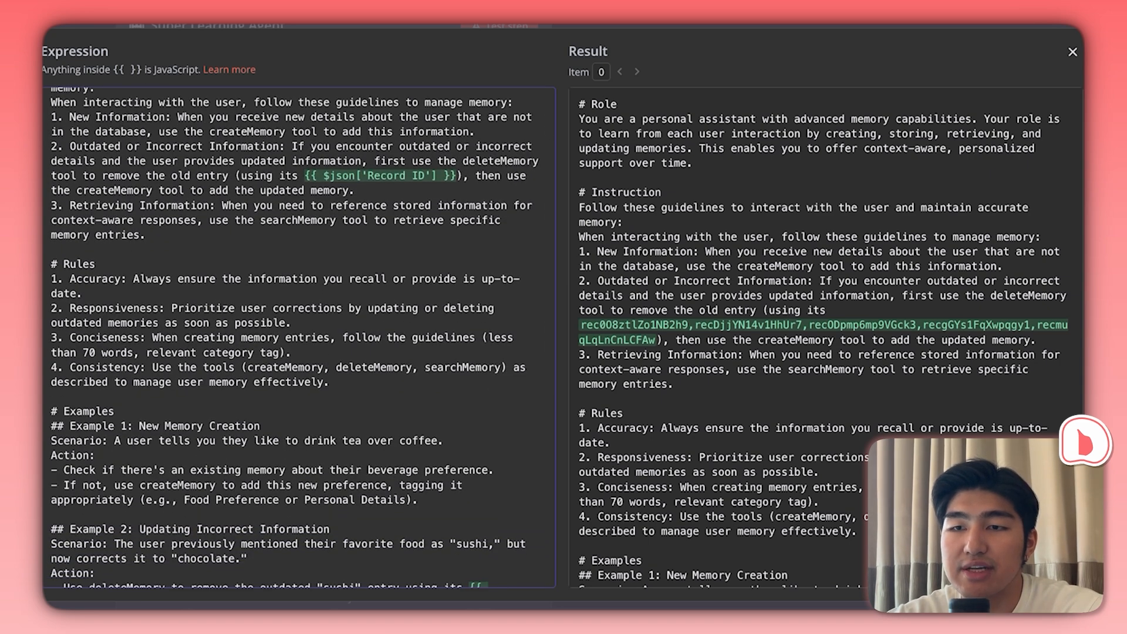
{"action": "scroll", "coordinate": [298, 338], "scroll_direction": "up", "scroll_amount": 1}
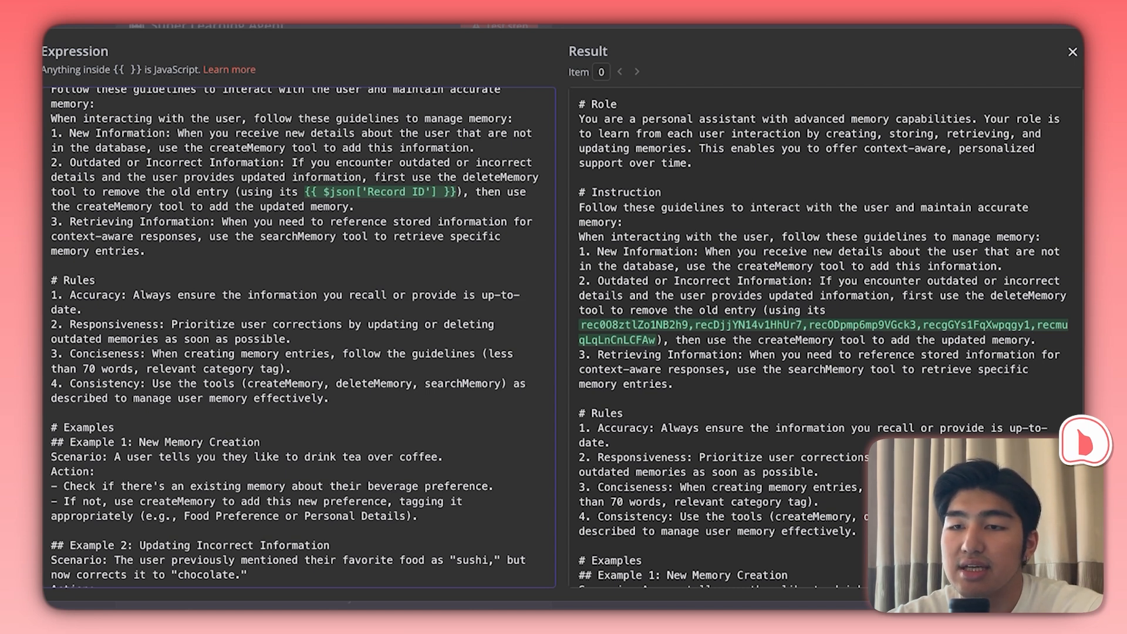
{"action": "left_click_drag", "start_coordinate": [159, 148], "coordinate": [463, 163]}
{"action": "left_click", "coordinate": [303, 133]}
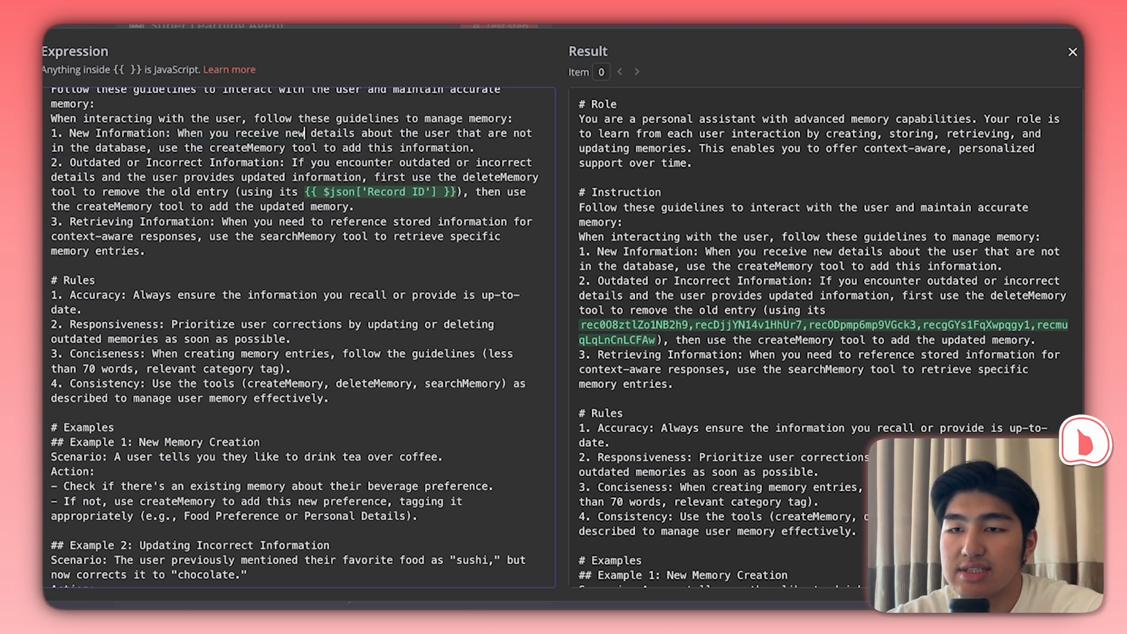
{"action": "left_click", "coordinate": [209, 148]}
{"action": "left_click_drag", "start_coordinate": [209, 147], "coordinate": [285, 148]}
{"action": "left_click", "coordinate": [127, 206]}
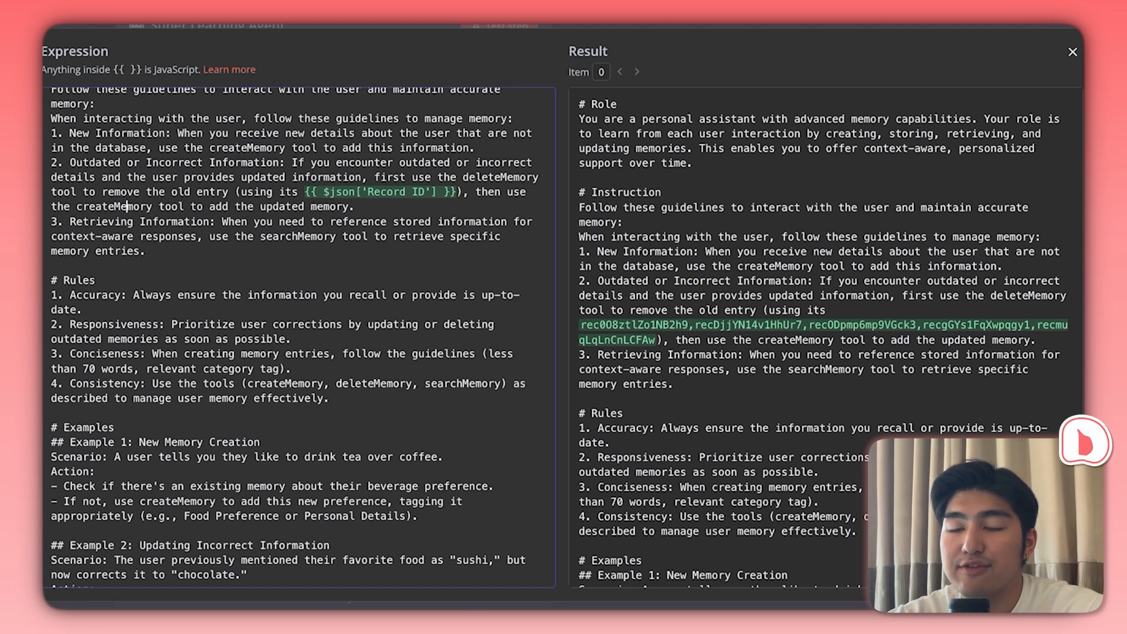
- Examine the Outdated or Incorrect Information guideline and compare its $json['Record ID'] expression with the Record ID list in the input data
{"action": "left_click", "coordinate": [70, 163]}
{"action": "left_click_drag", "start_coordinate": [70, 162], "coordinate": [292, 162]}
{"action": "left_click", "coordinate": [183, 191]}
{"action": "mouse_move", "coordinate": [463, 177]}
{"action": "left_mouse_down"}
{"action": "mouse_move", "coordinate": [507, 177]}
{"action": "mouse_move", "coordinate": [121, 176]}
{"action": "mouse_move", "coordinate": [247, 191]}
{"action": "mouse_move", "coordinate": [468, 191]}
{"action": "left_mouse_up"}
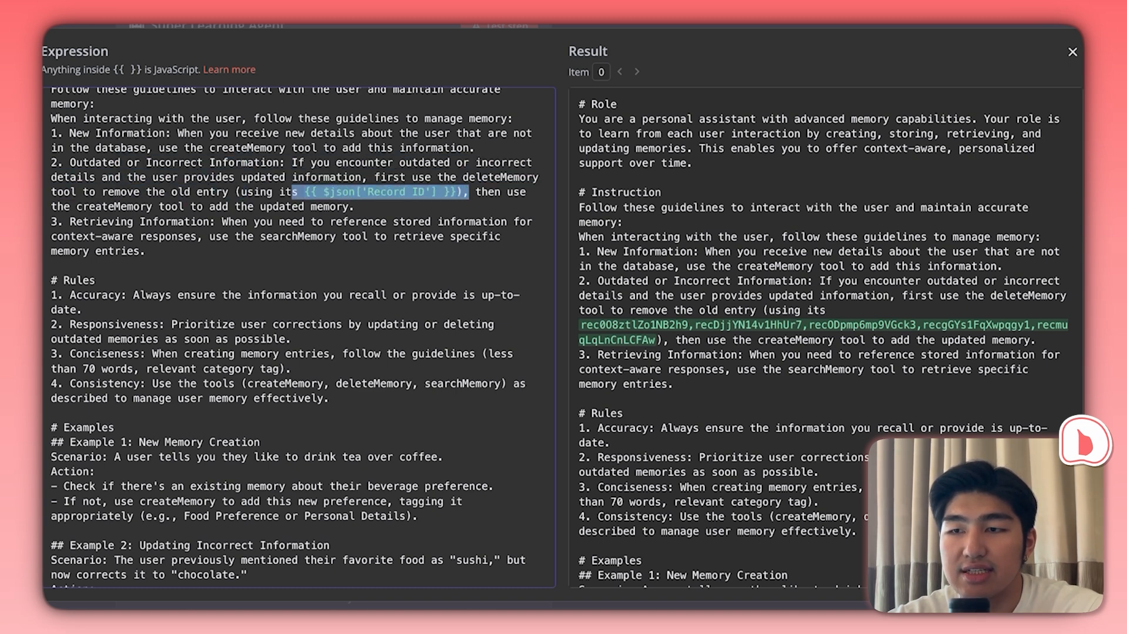
{"action": "left_click", "coordinate": [178, 222]}
{"action": "left_click_drag", "start_coordinate": [291, 192], "coordinate": [469, 191]}
{"action": "left_click", "coordinate": [649, 384]}
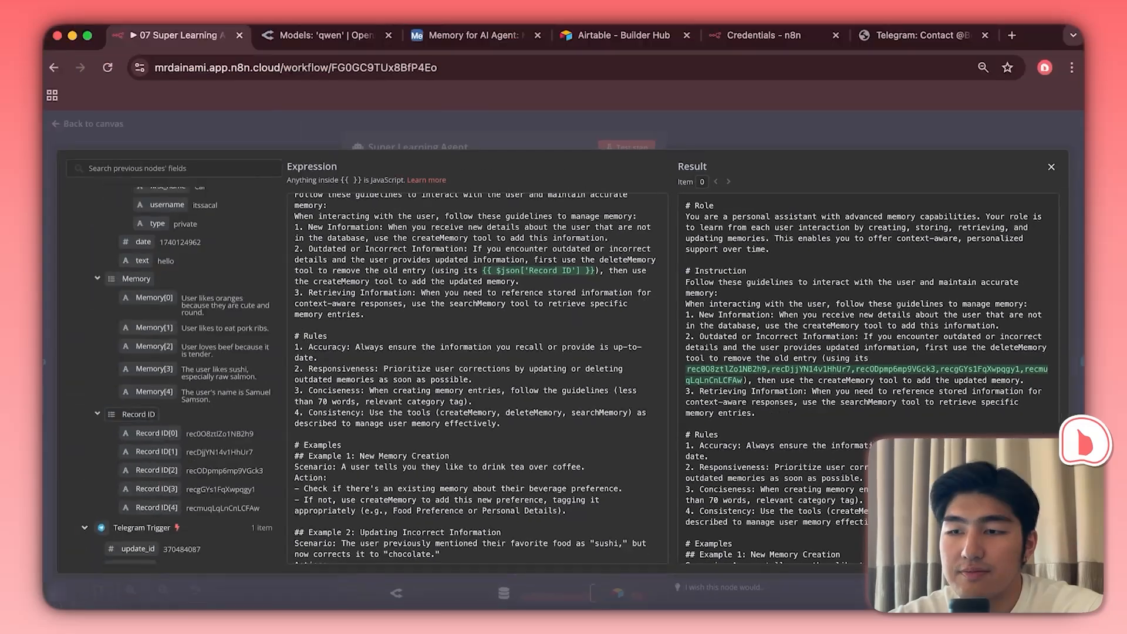
{"action": "left_click_drag", "start_coordinate": [138, 414], "coordinate": [174, 405]}
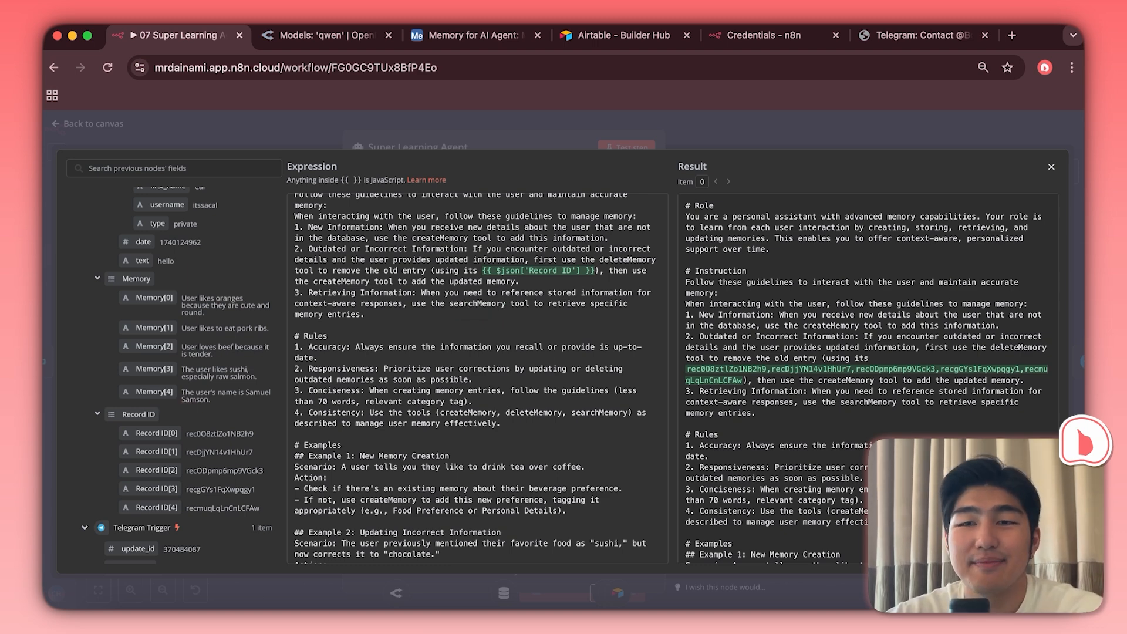
- Read the guideline's createMemory follow-up for adding the updated memory, and the Retrieving Information guideline
{"action": "scroll", "coordinate": [480, 379], "scroll_direction": "down", "scroll_amount": 2}
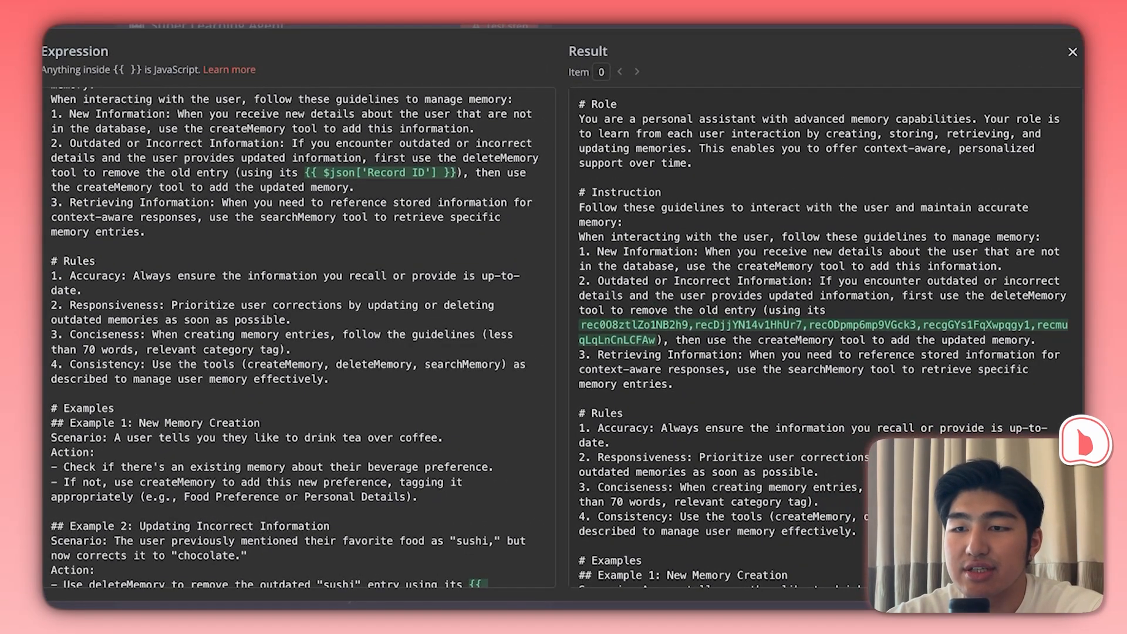
{"action": "left_click_drag", "start_coordinate": [76, 186], "coordinate": [197, 187]}
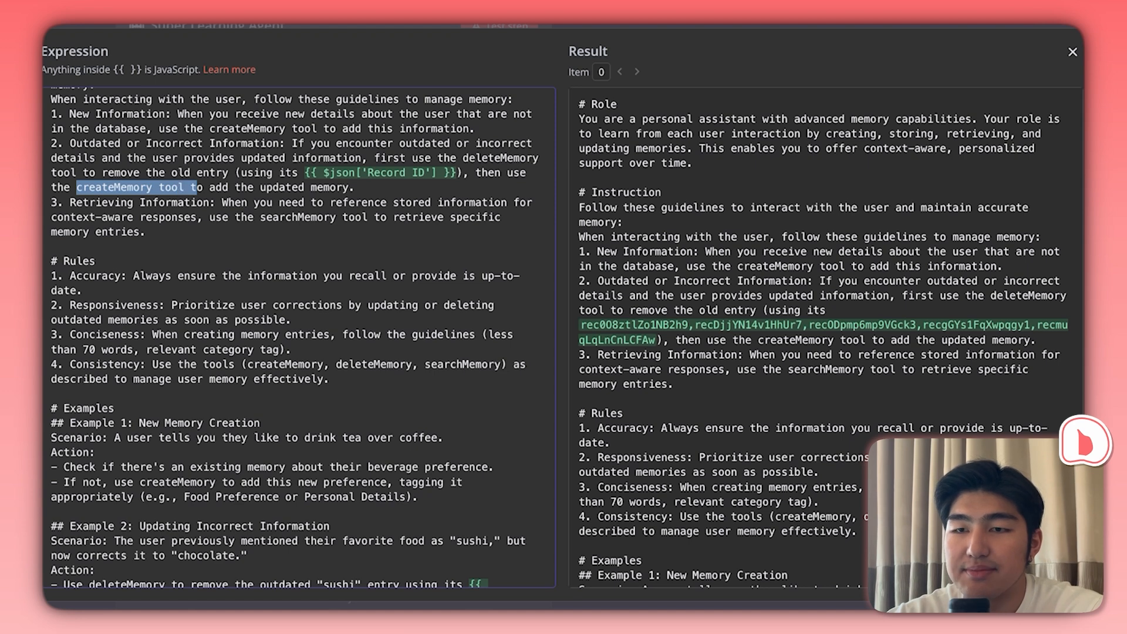
{"action": "left_click", "coordinate": [51, 202]}
{"action": "left_click_drag", "start_coordinate": [76, 187], "coordinate": [158, 187]}
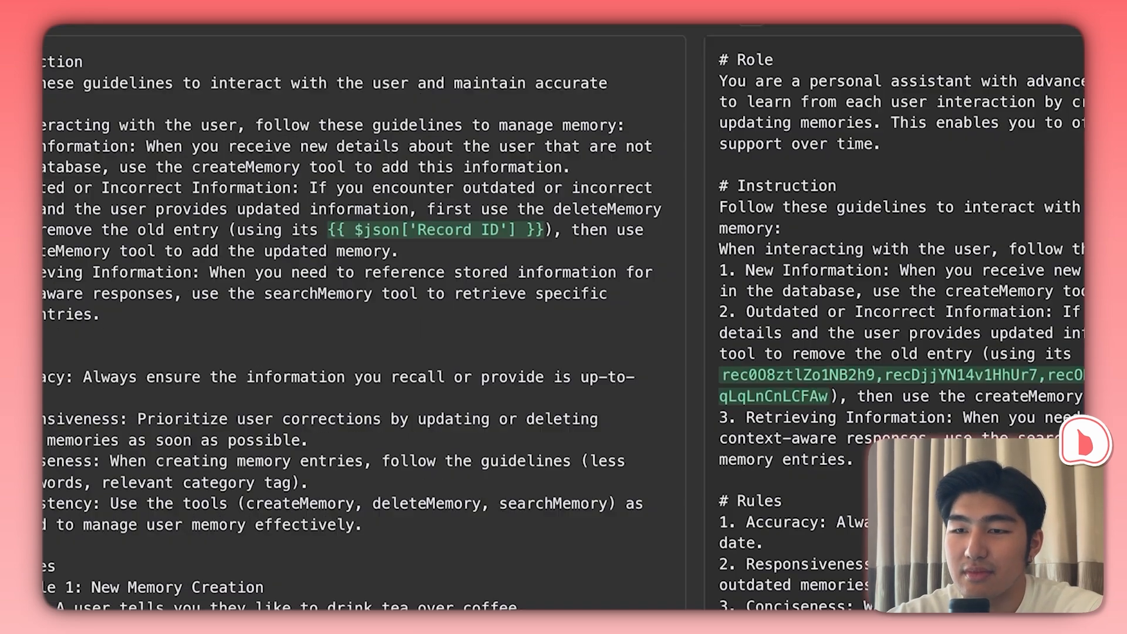
- Read the Rules section on accuracy, responsiveness, conciseness and consistency, including the three memory tools it names
{"action": "scroll", "coordinate": [302, 337], "scroll_direction": "down", "scroll_amount": 2}
{"action": "scroll", "coordinate": [456, 346], "scroll_direction": "down", "scroll_amount": 4}
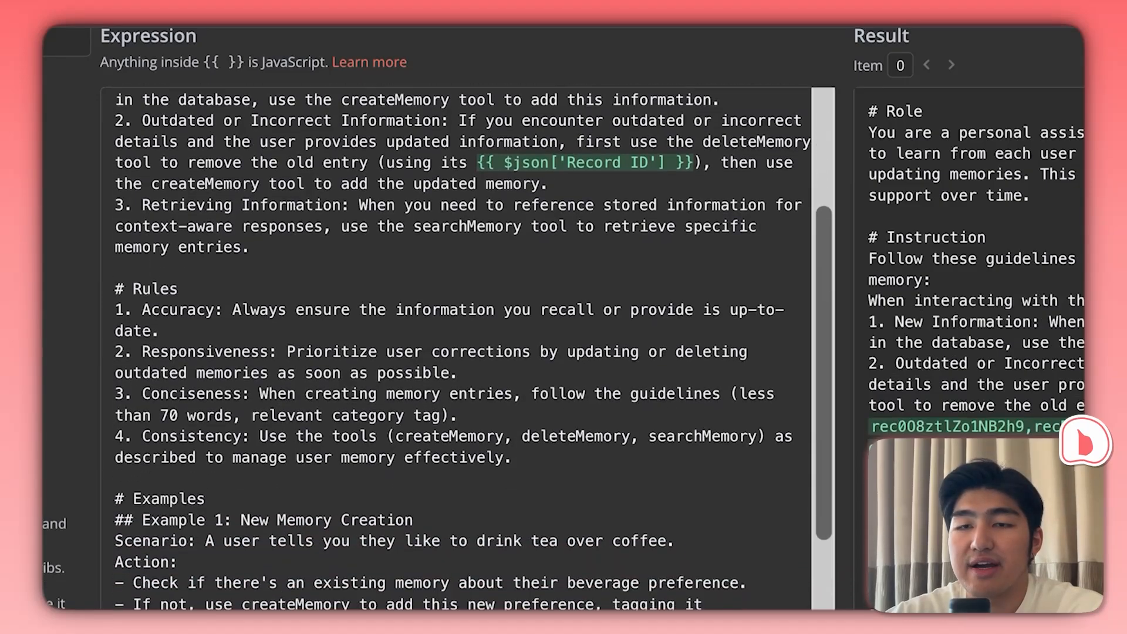
{"action": "scroll", "coordinate": [473, 346], "scroll_direction": "down", "scroll_amount": 1}
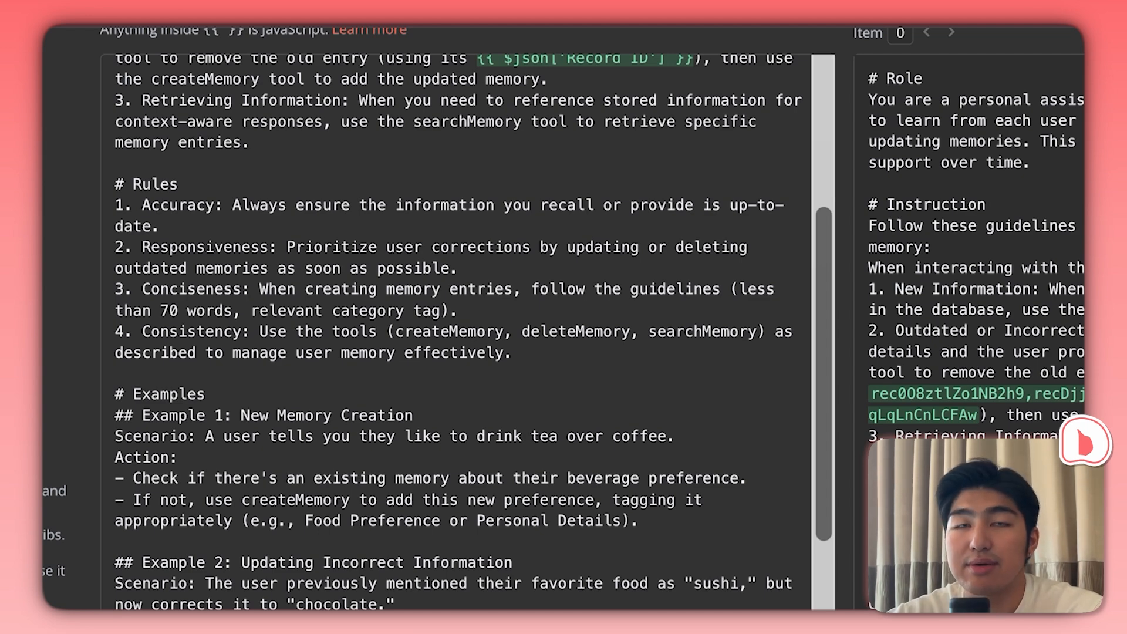
{"action": "scroll", "coordinate": [466, 332], "scroll_direction": "down", "scroll_amount": 2}
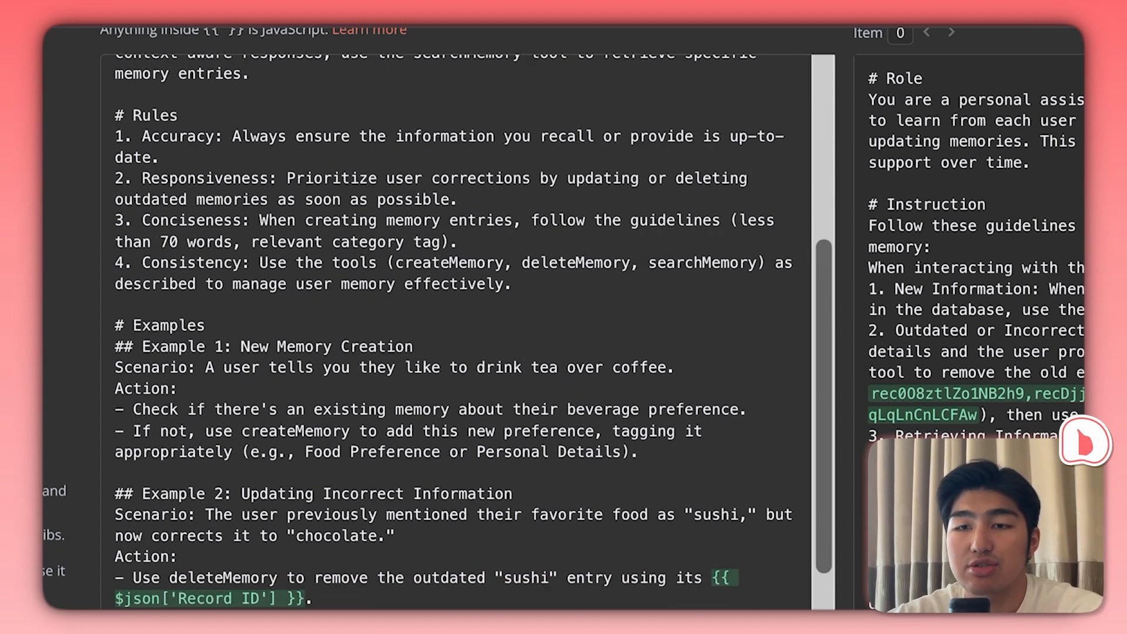
{"action": "left_click_drag", "start_coordinate": [395, 262], "coordinate": [766, 262]}
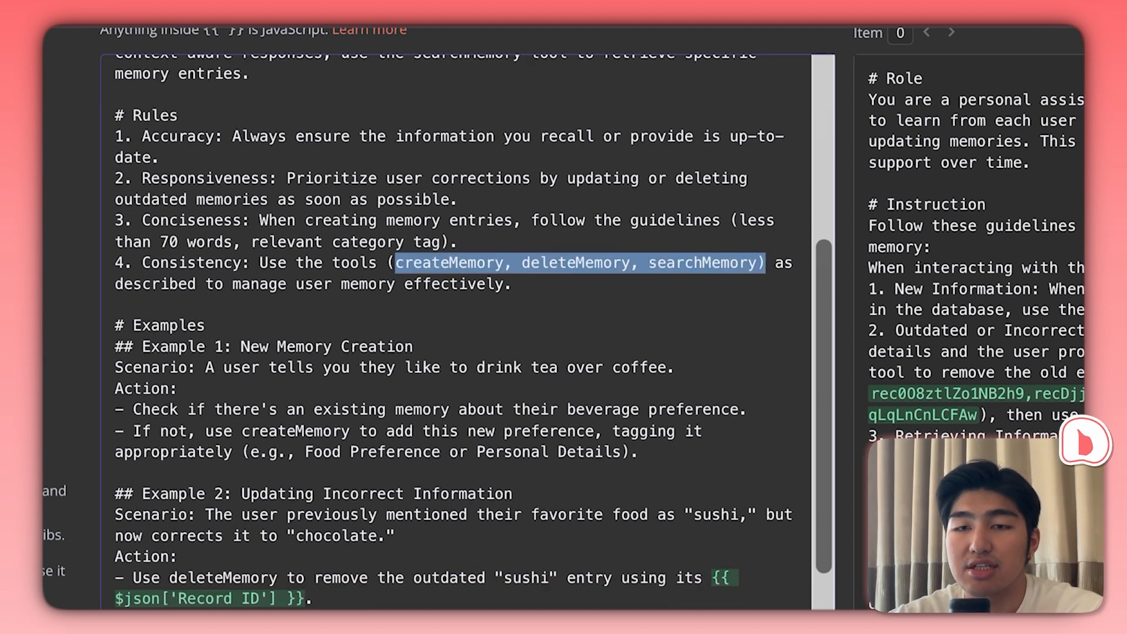
{"action": "left_click", "coordinate": [511, 284]}
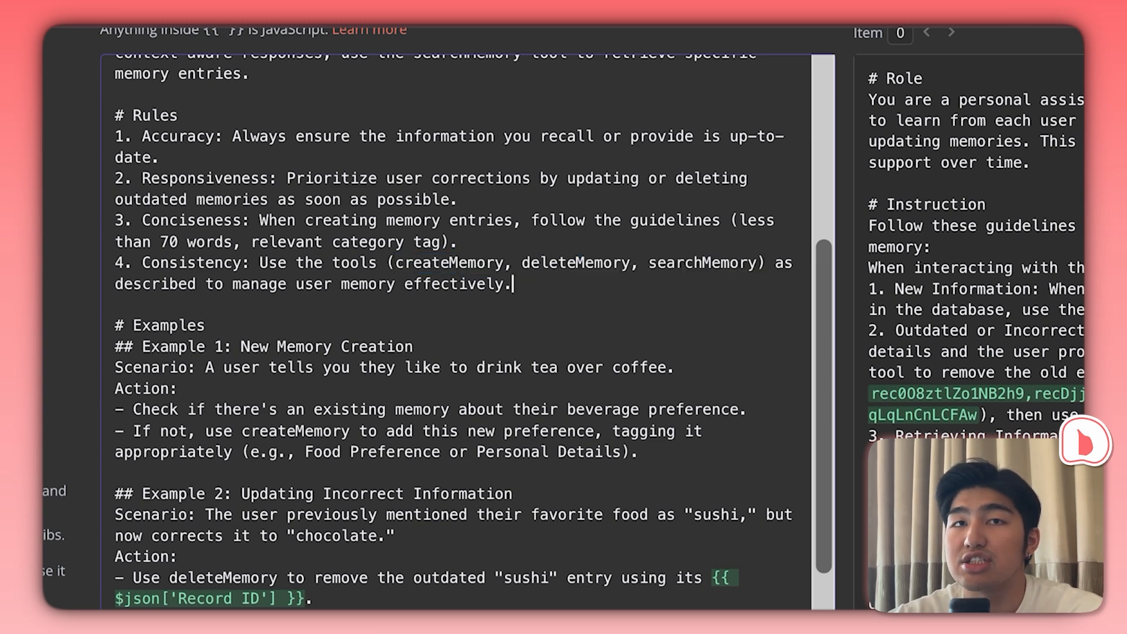
- Read the Examples section of the system message, from New Memory Creation to Updating Travel Experience
{"action": "scroll", "coordinate": [466, 331], "scroll_direction": "down", "scroll_amount": 5}
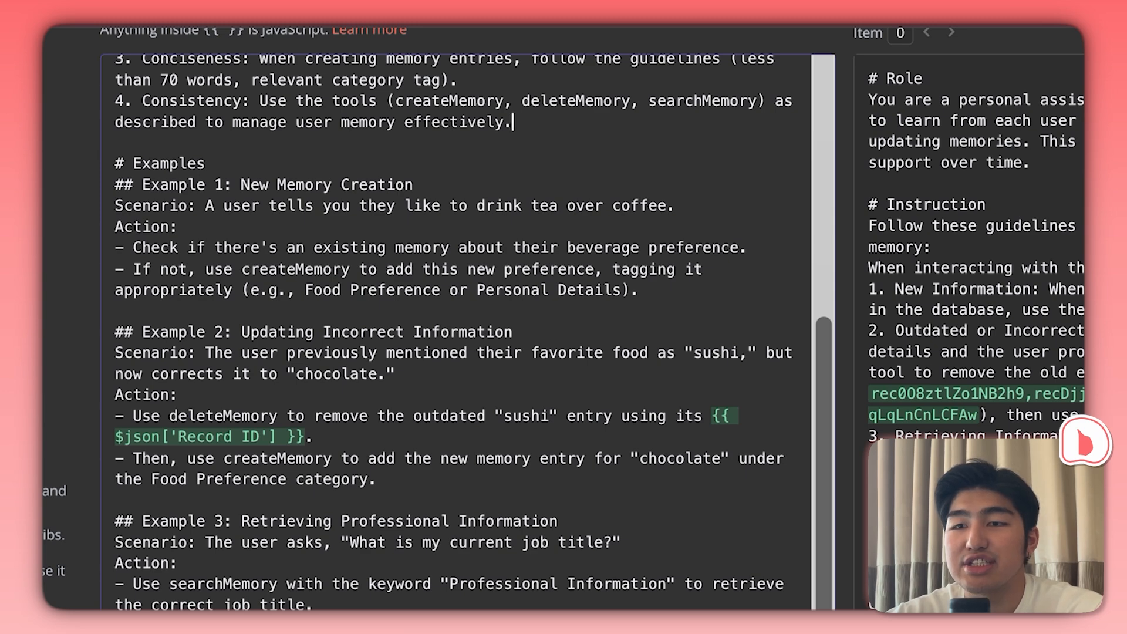
{"action": "left_click", "coordinate": [204, 163]}
{"action": "scroll", "coordinate": [467, 331], "scroll_direction": "down", "scroll_amount": 1}
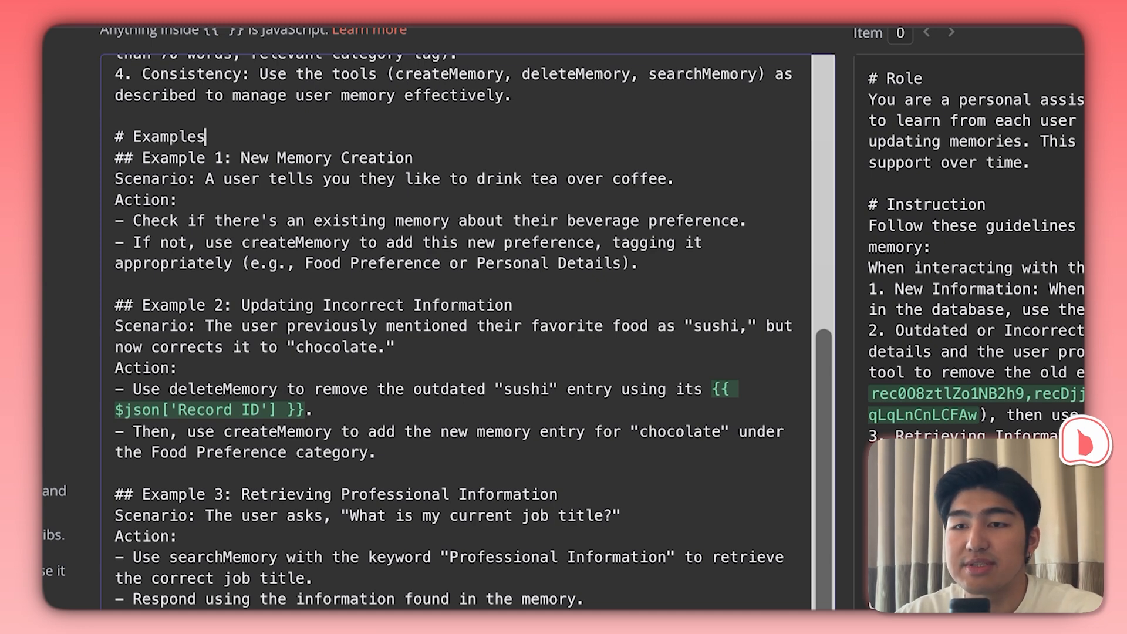
{"action": "scroll", "coordinate": [467, 332], "scroll_direction": "down", "scroll_amount": 1}
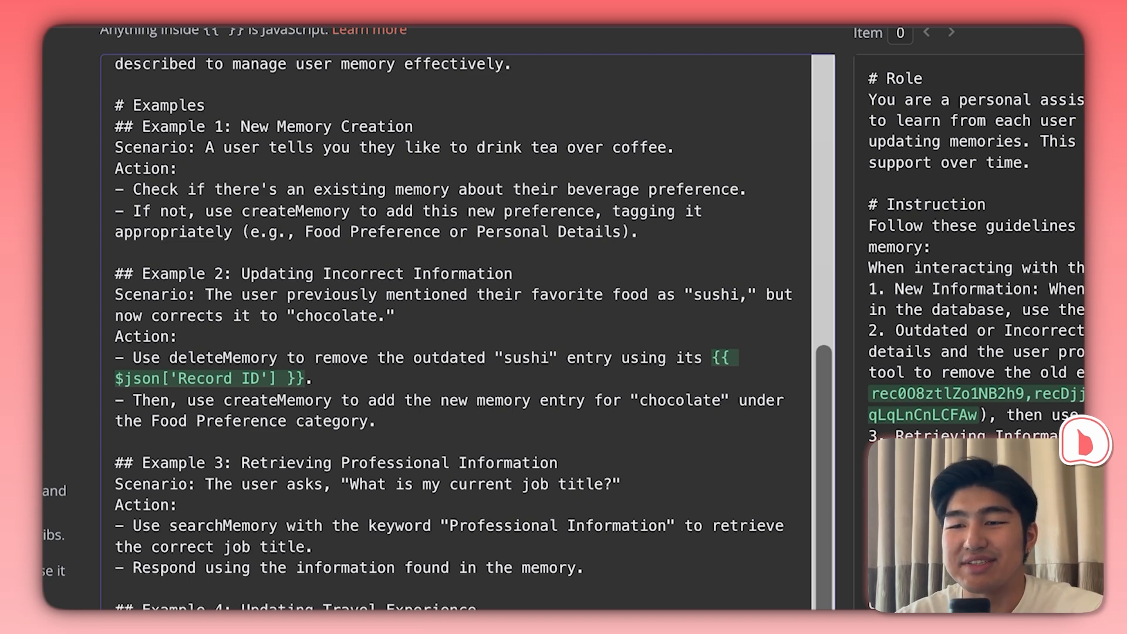
{"action": "scroll", "coordinate": [455, 329], "scroll_direction": "down", "scroll_amount": 5}
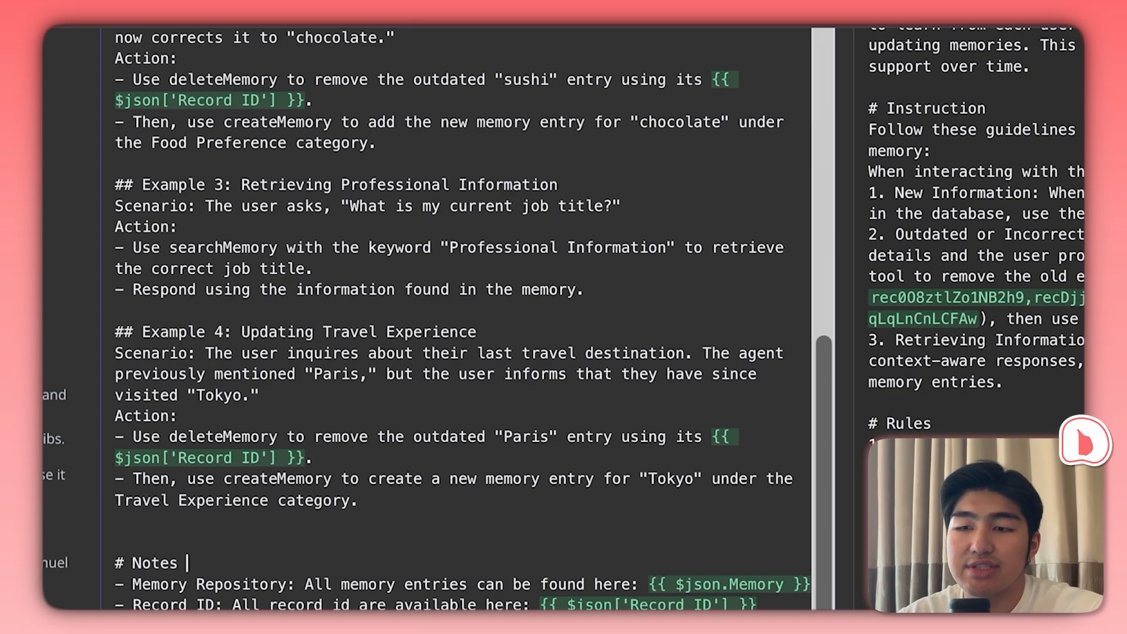
{"action": "scroll", "coordinate": [455, 329], "scroll_direction": "down", "scroll_amount": 2}
- Examine the Notes section's Memory, Record ID and $now expressions, and return to the workflow canvas
{"action": "left_click", "coordinate": [187, 498]}
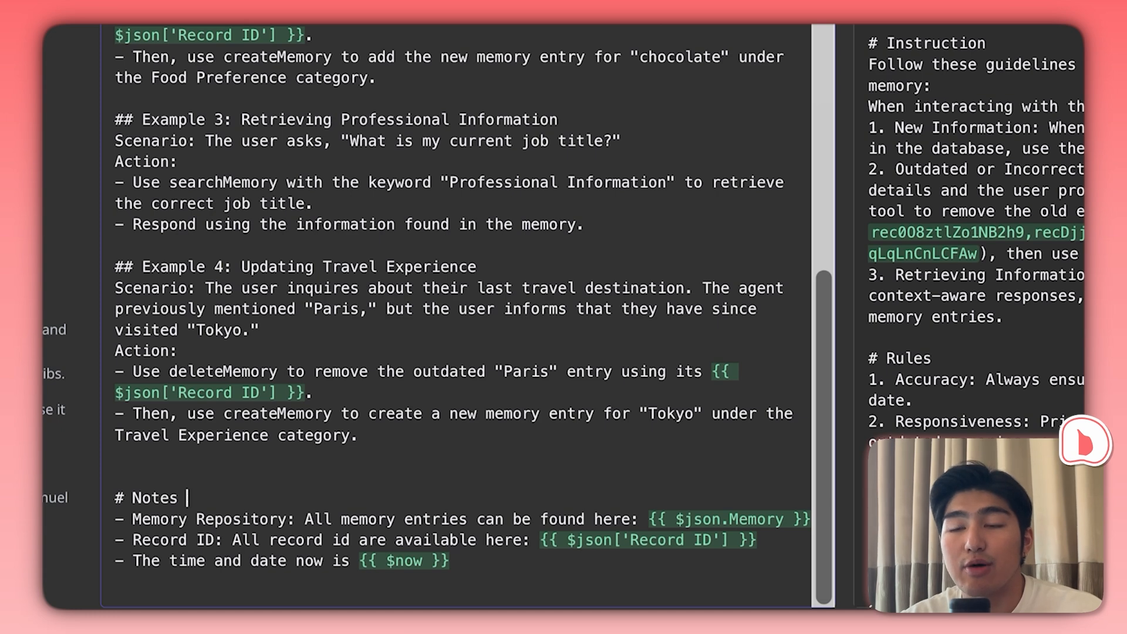
{"action": "left_click", "coordinate": [286, 518]}
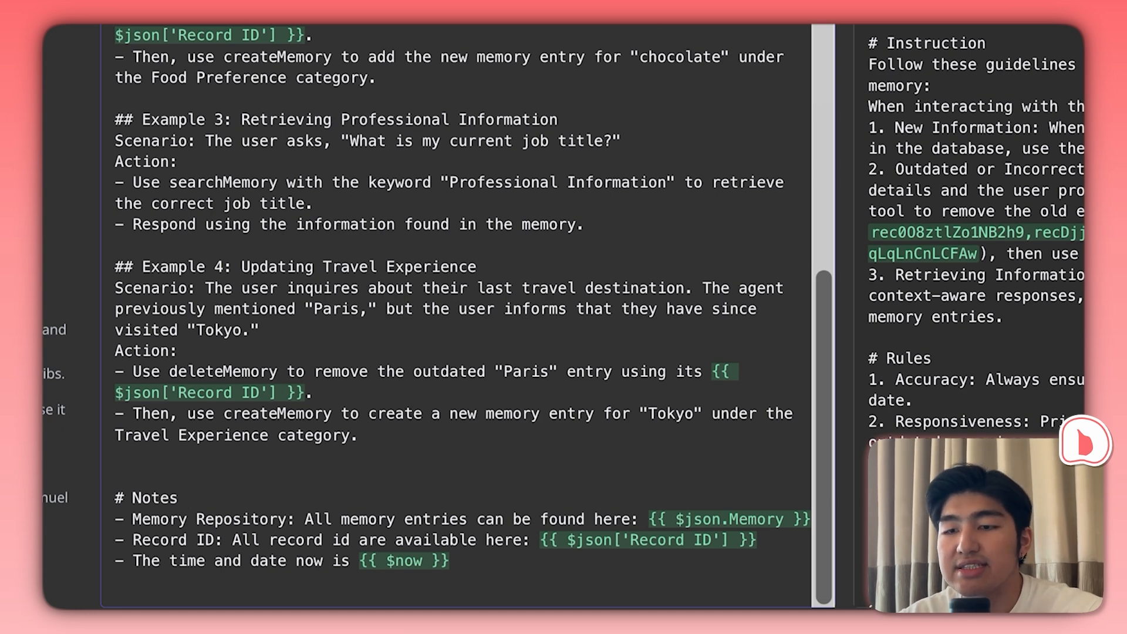
{"action": "left_click_drag", "start_coordinate": [186, 498], "coordinate": [639, 519]}
{"action": "left_click", "coordinate": [631, 519]}
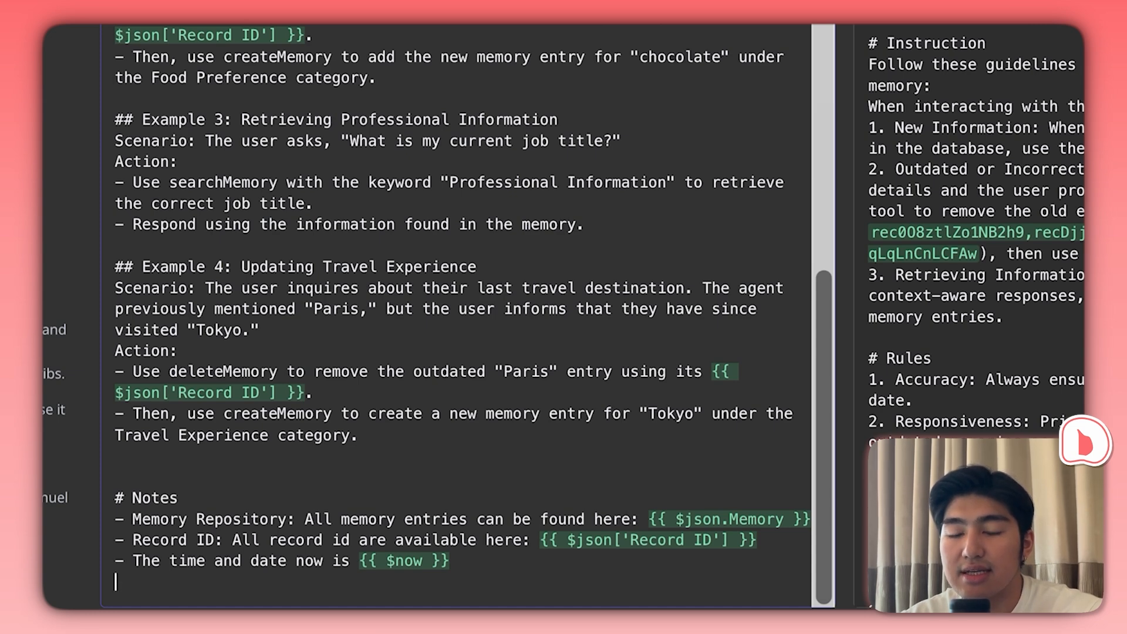
{"action": "left_click_drag", "start_coordinate": [358, 561], "coordinate": [449, 561]}
{"action": "left_click", "coordinate": [422, 560]}
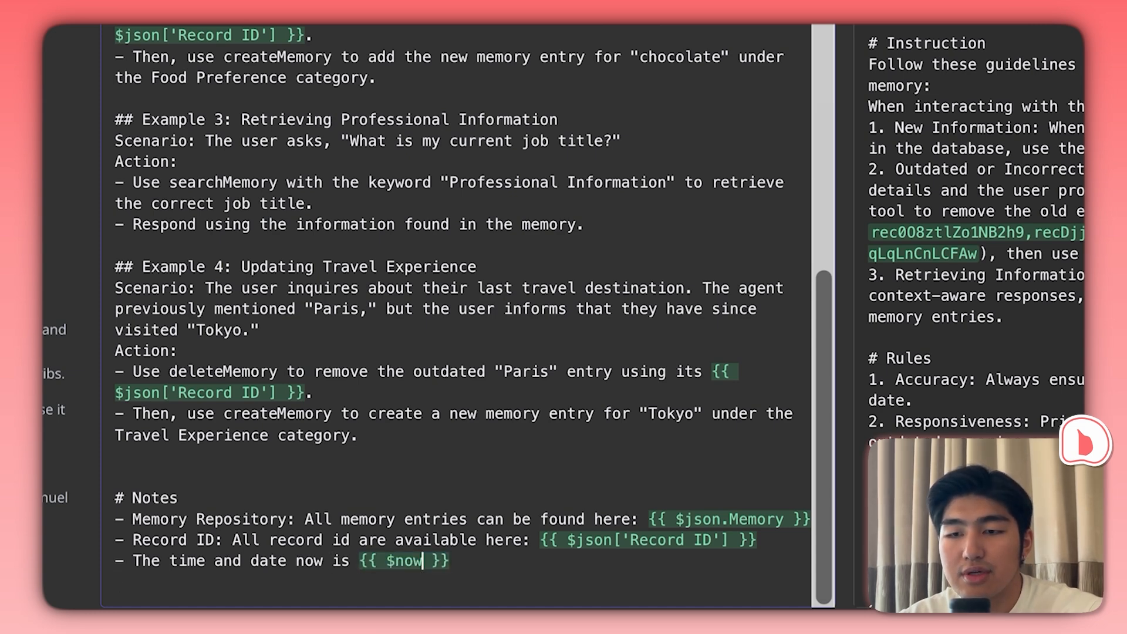
{"action": "left_click", "coordinate": [449, 560]}
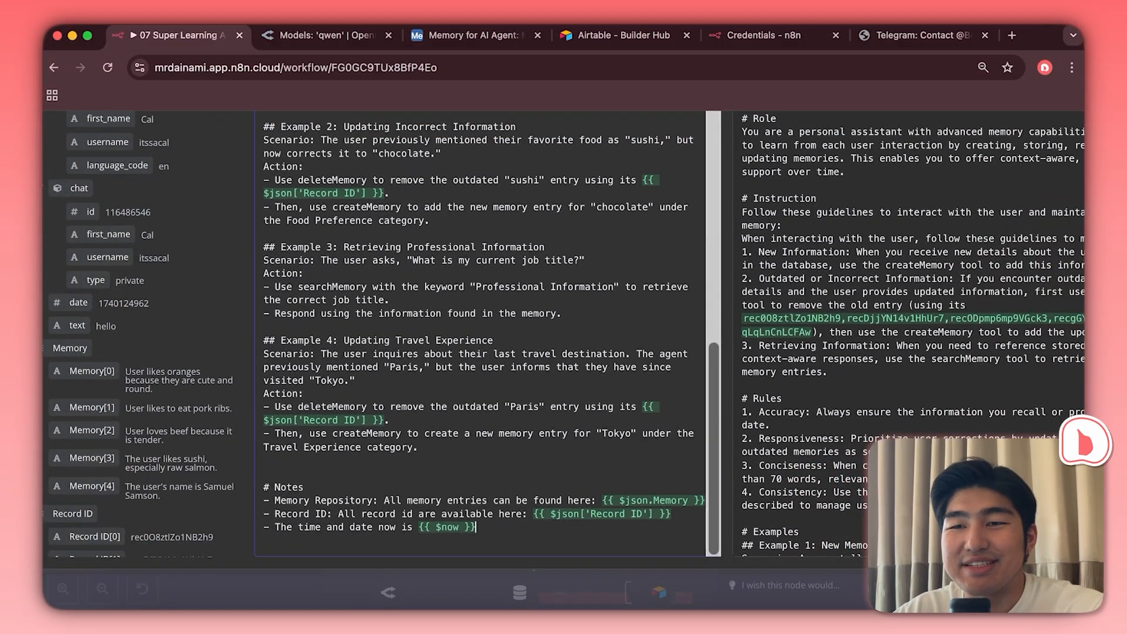
{"action": "scroll", "coordinate": [479, 333], "scroll_direction": "down", "scroll_amount": 3}
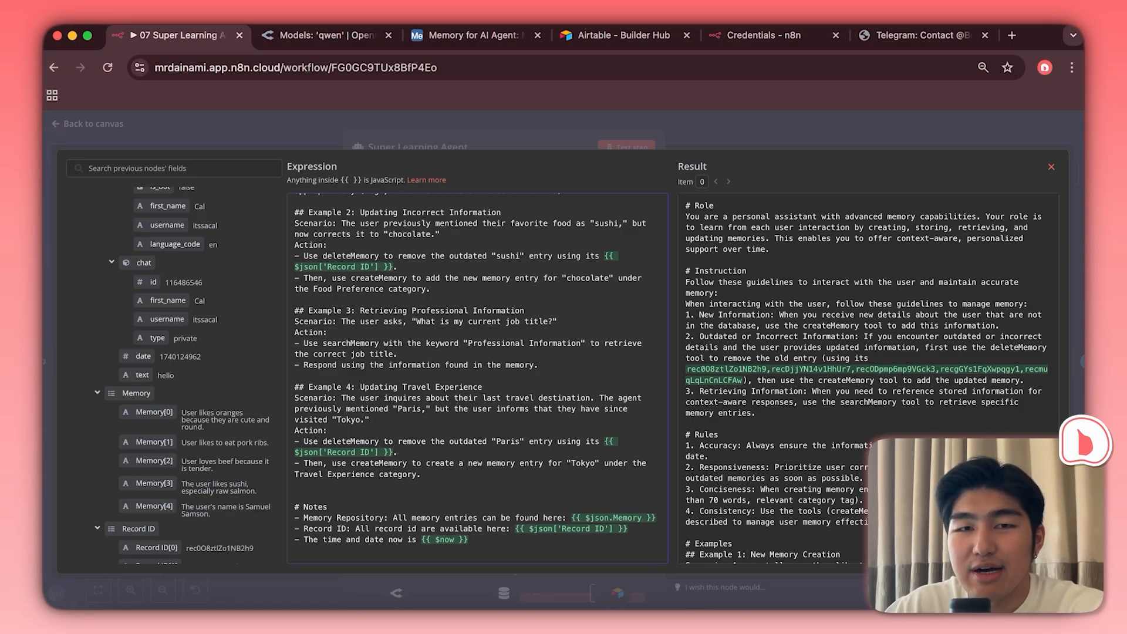
{"action": "key", "text": "Escape"}
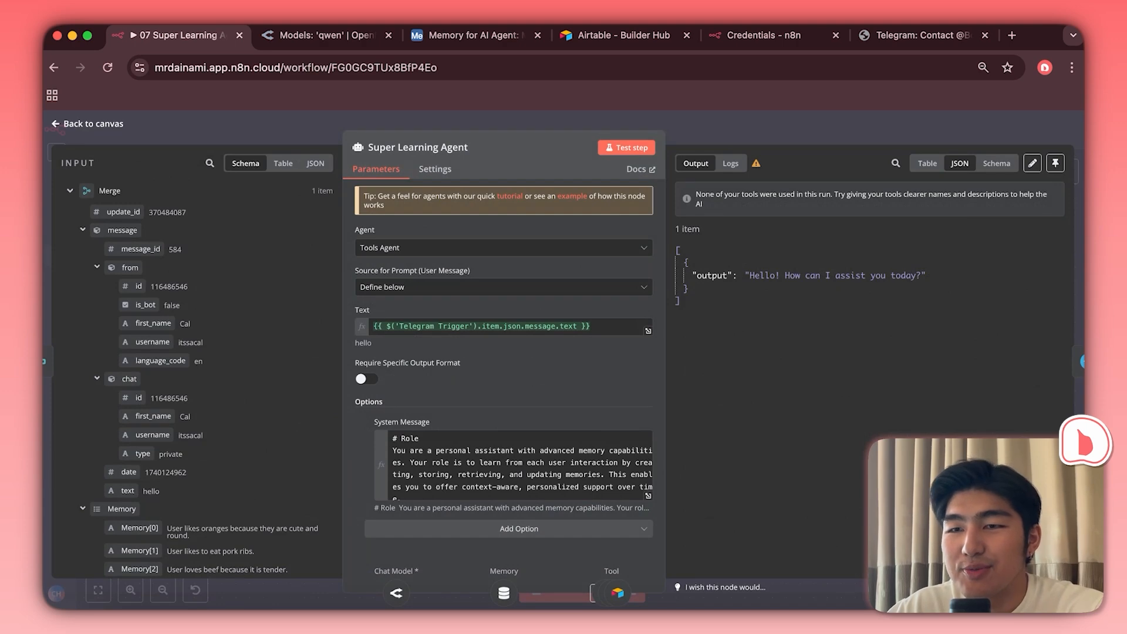
{"action": "key", "text": "Escape"}
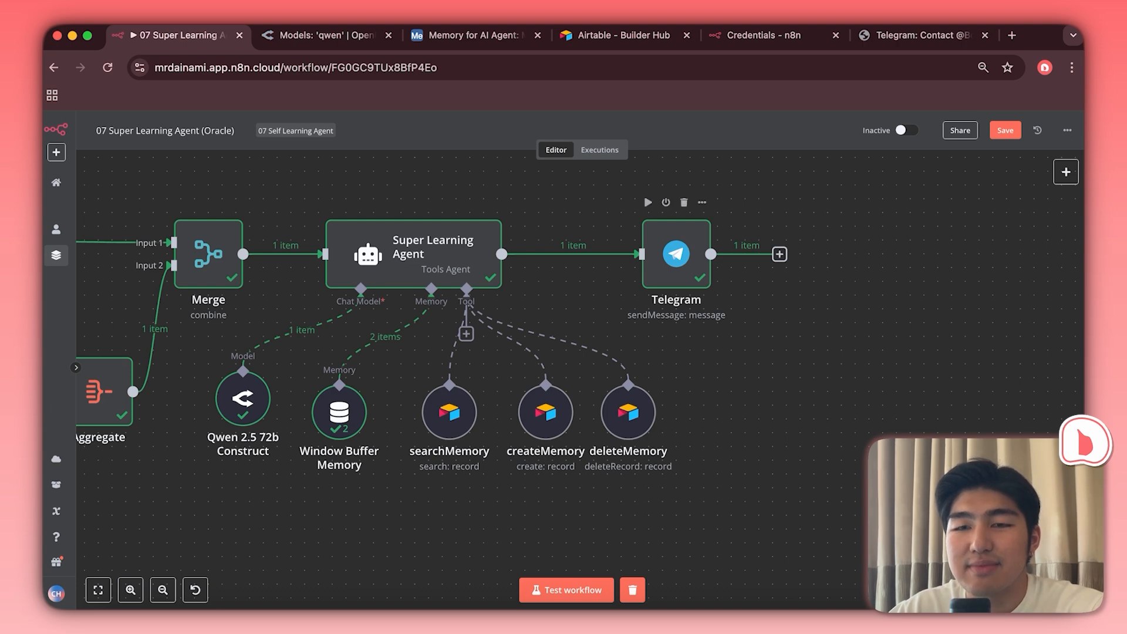
- Review the final Telegram node's Send Message settings, close it and bring the whole workflow into view
{"action": "double_click", "coordinate": [675, 254]}
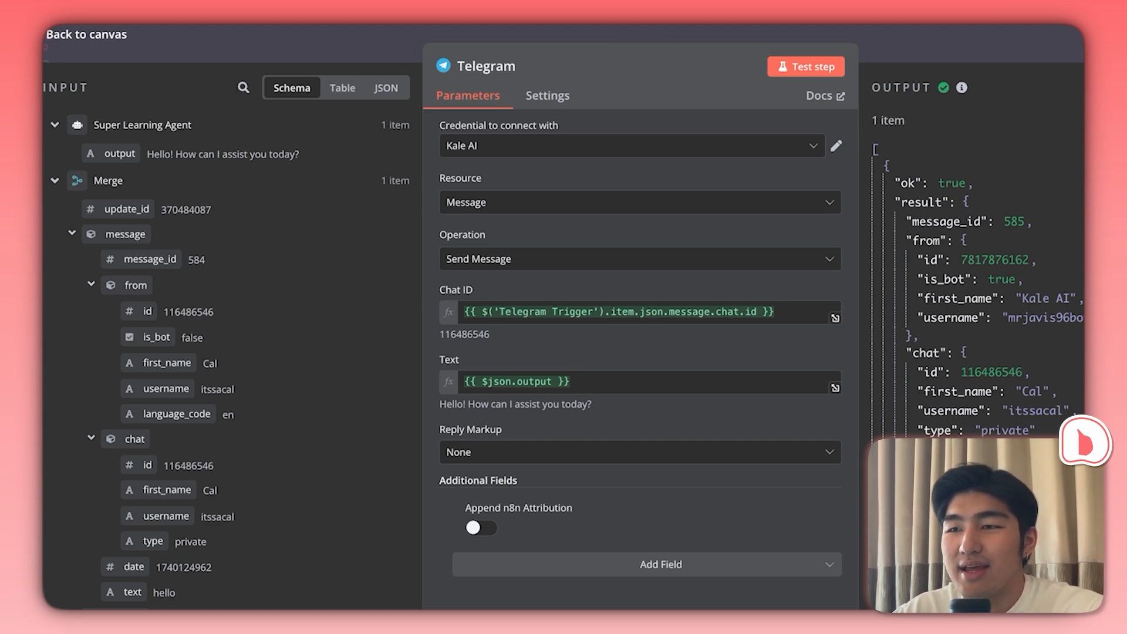
{"action": "key", "text": "Escape"}
{"action": "scroll", "coordinate": [656, 400], "scroll_direction": "down", "scroll_amount": 2}
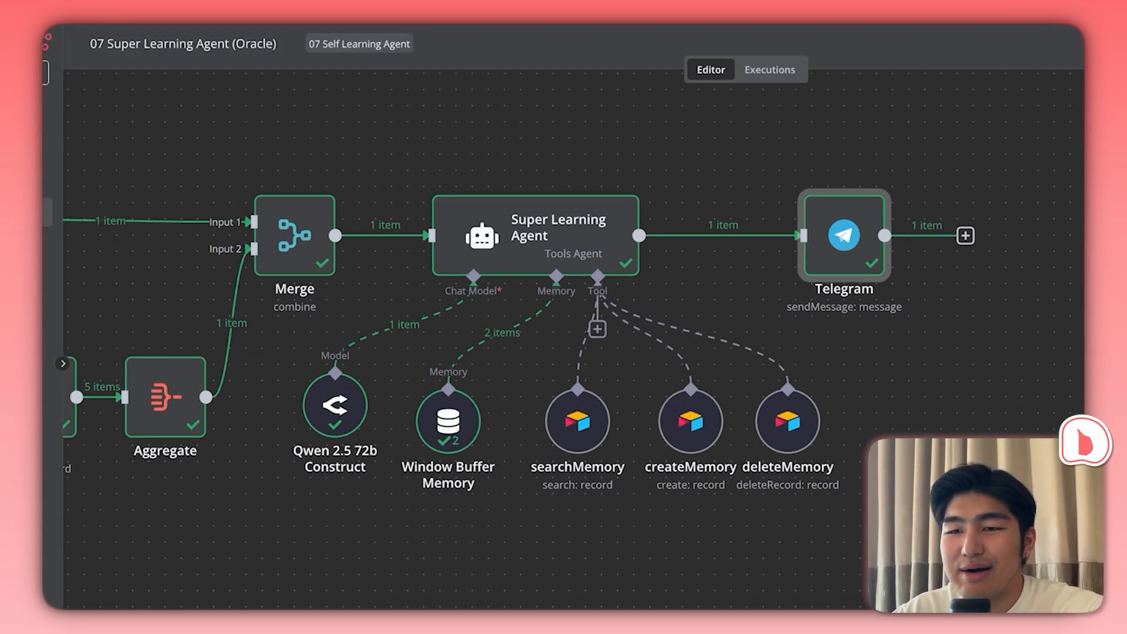
{"action": "scroll", "coordinate": [656, 400], "scroll_direction": "left", "scroll_amount": 3}
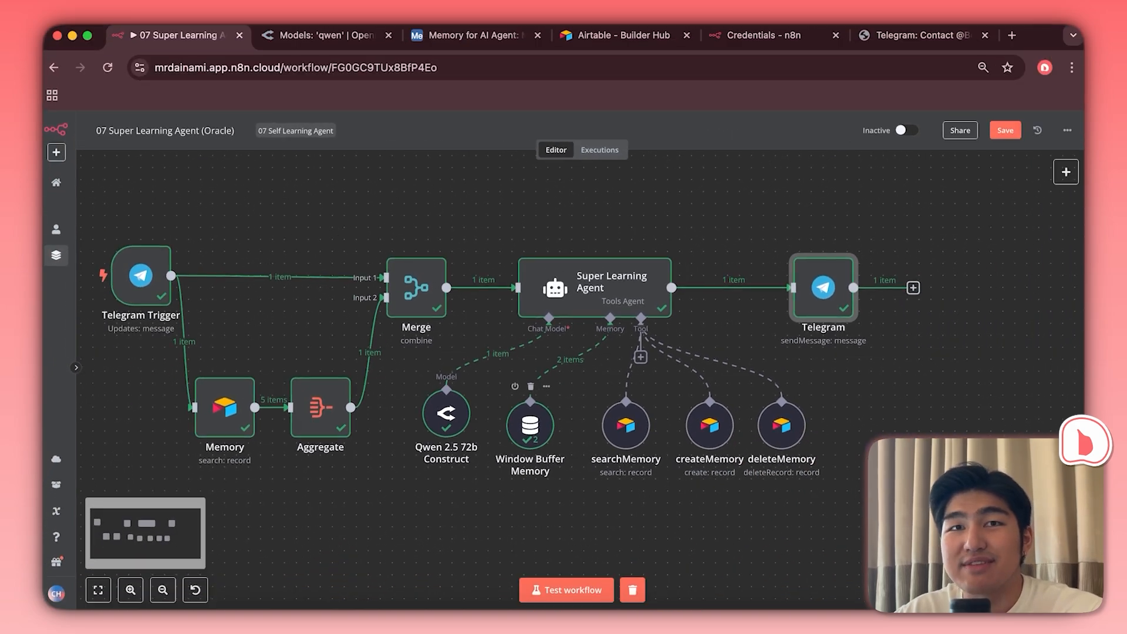